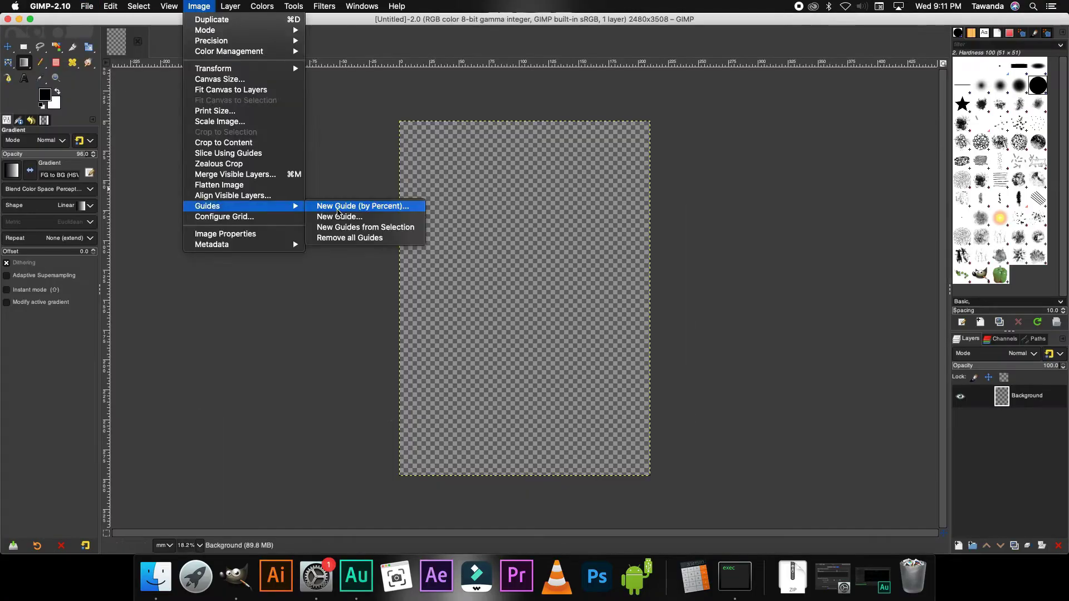
- Create a blank 3508x2480 landscape A4 (300 ppi) canvas with vertical guides at the panel thirds
click(358, 205)
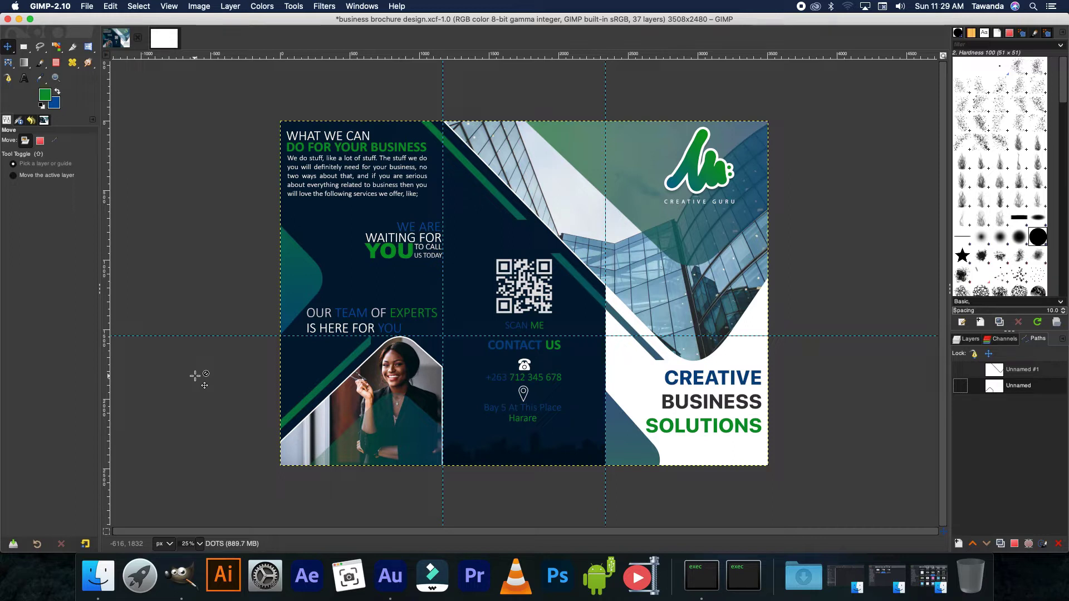
click(167, 37)
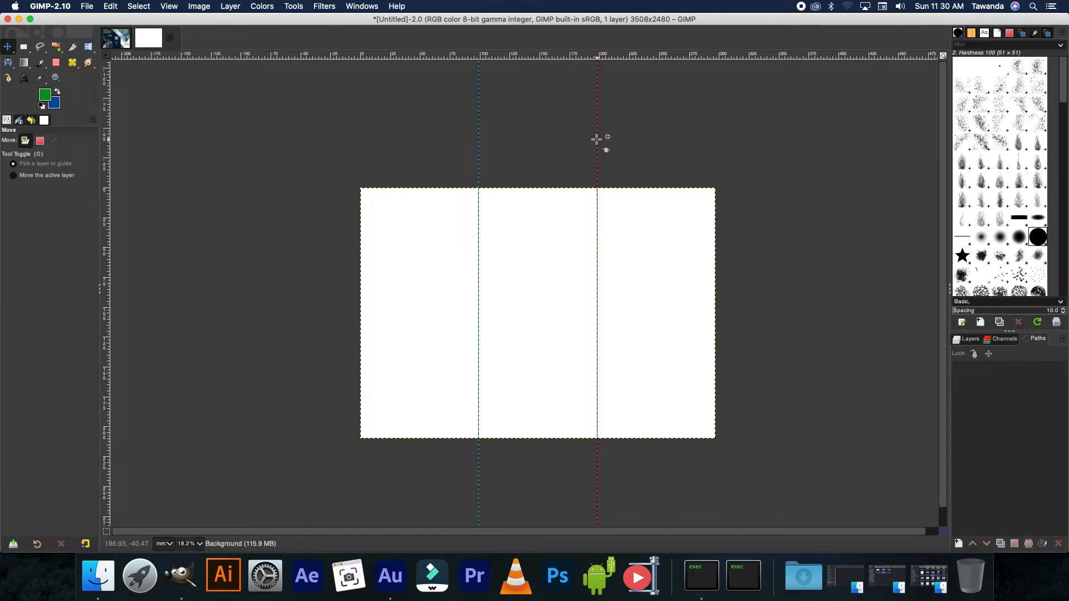
- Add a vertical guide by percent at position 66.66 for the second fold
click(200, 6)
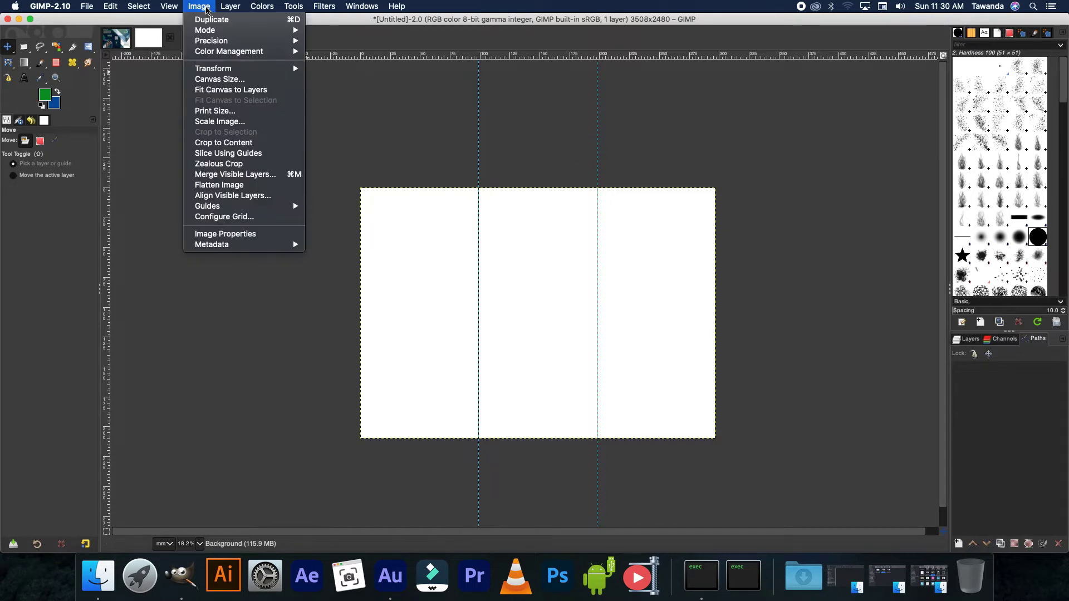
mouse_move(230, 208)
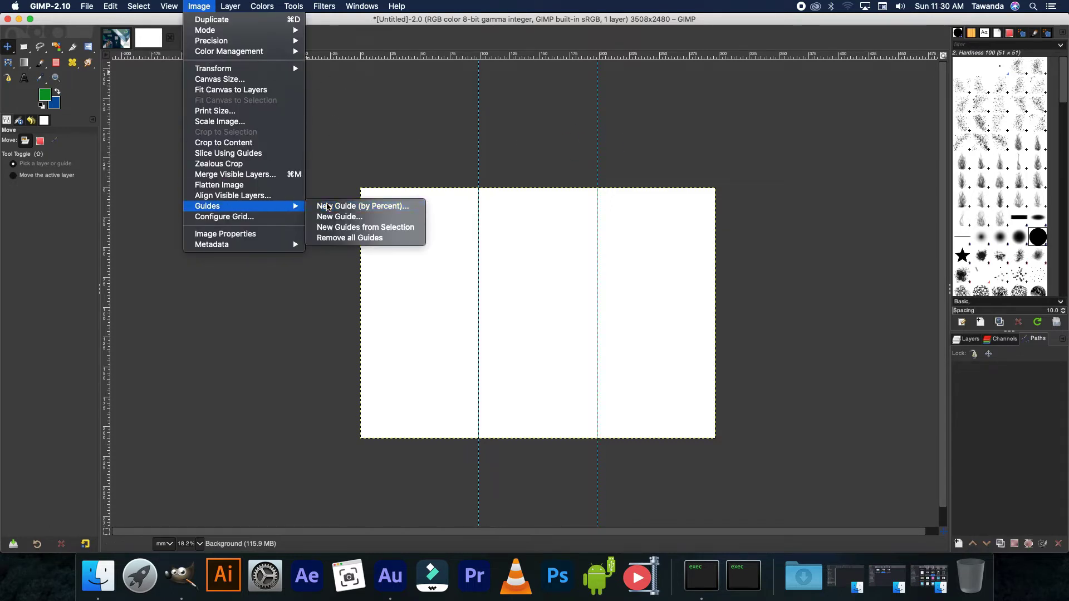
click(328, 206)
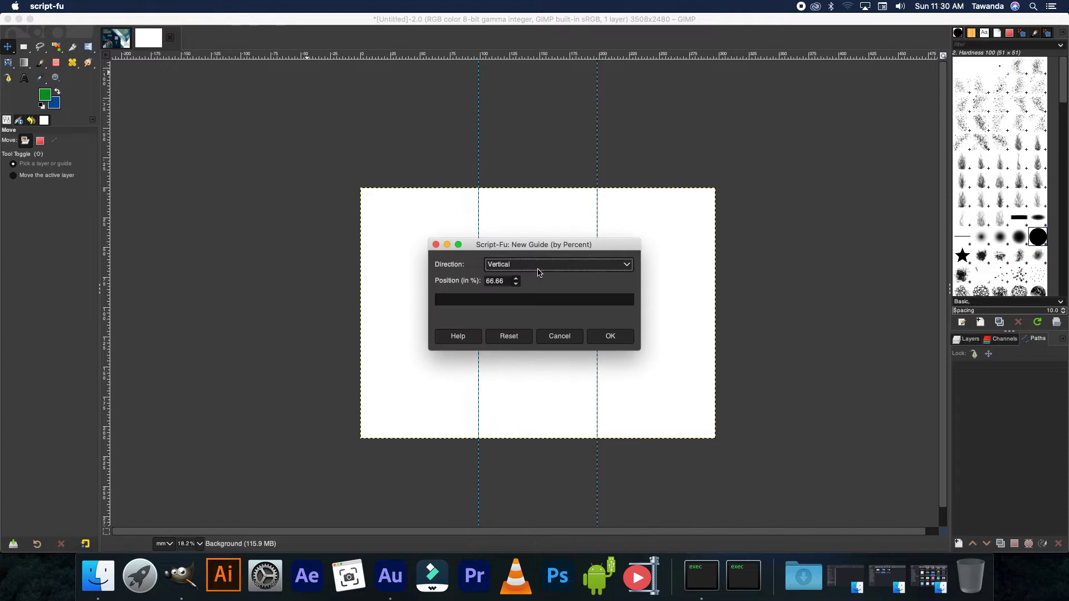
click(611, 337)
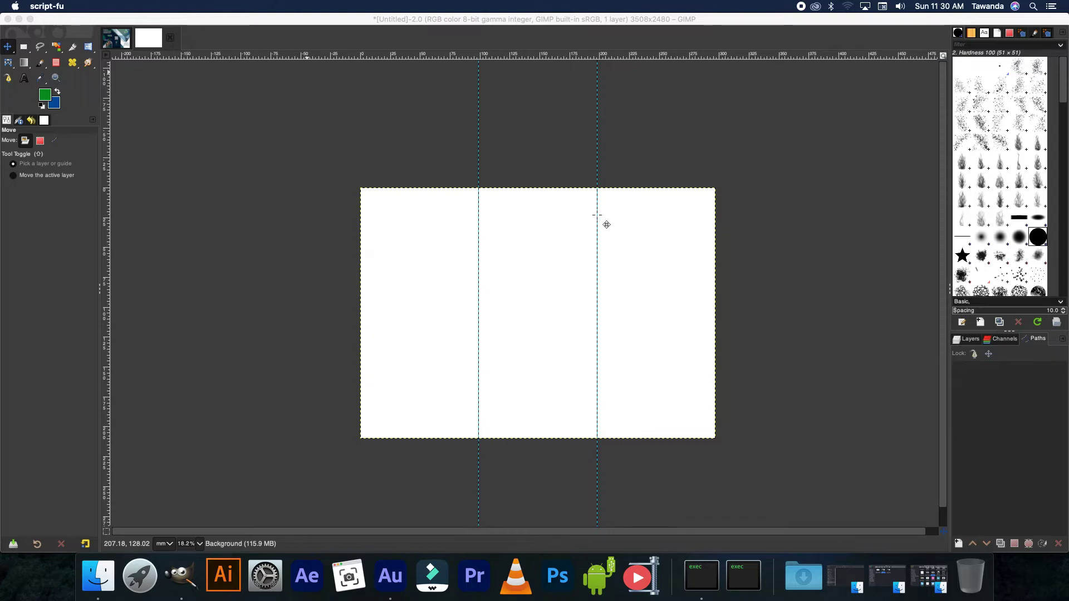
click(966, 342)
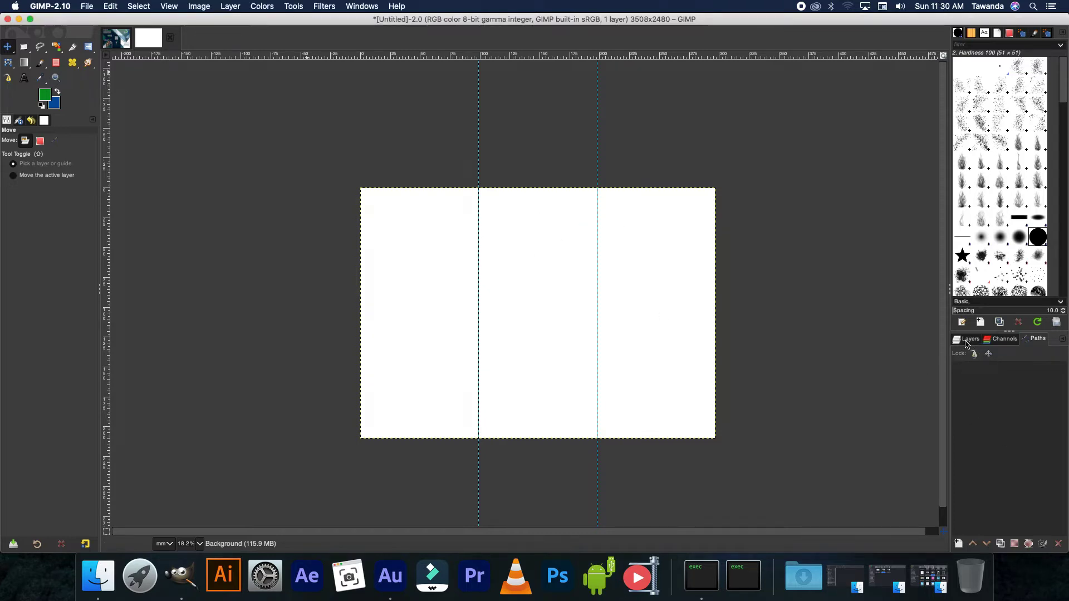
- Add a transparent layer above Background and rename it 'BG2 blue'
click(958, 545)
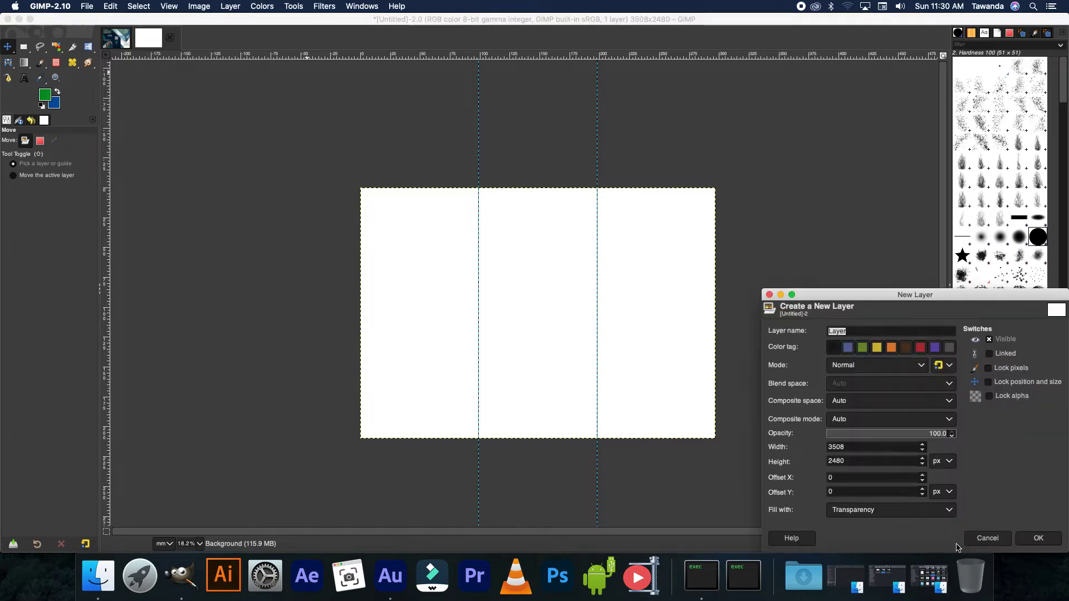
click(1038, 538)
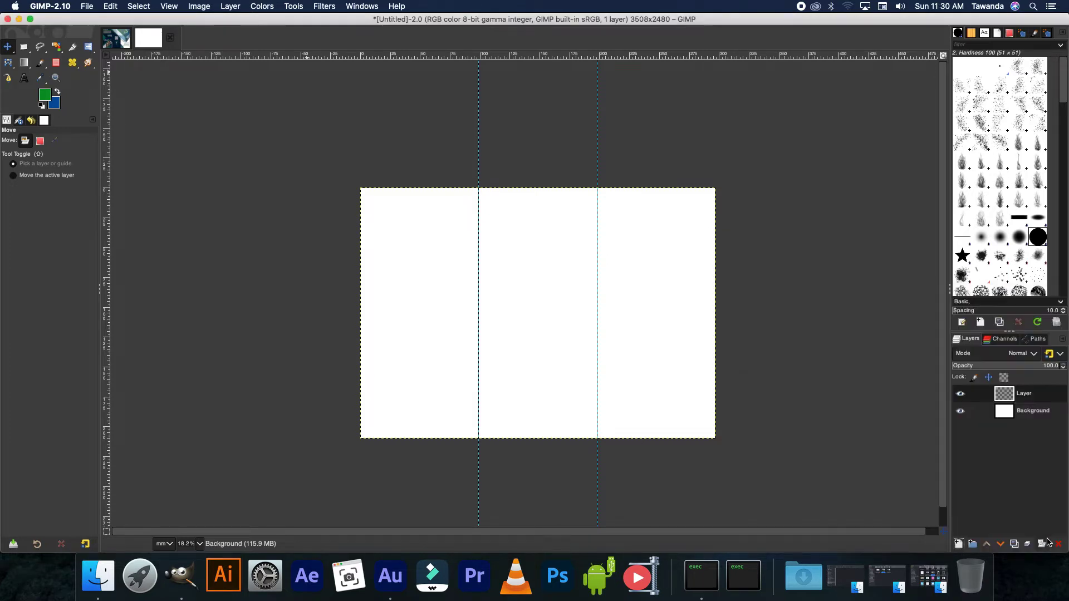
double_click(1026, 395)
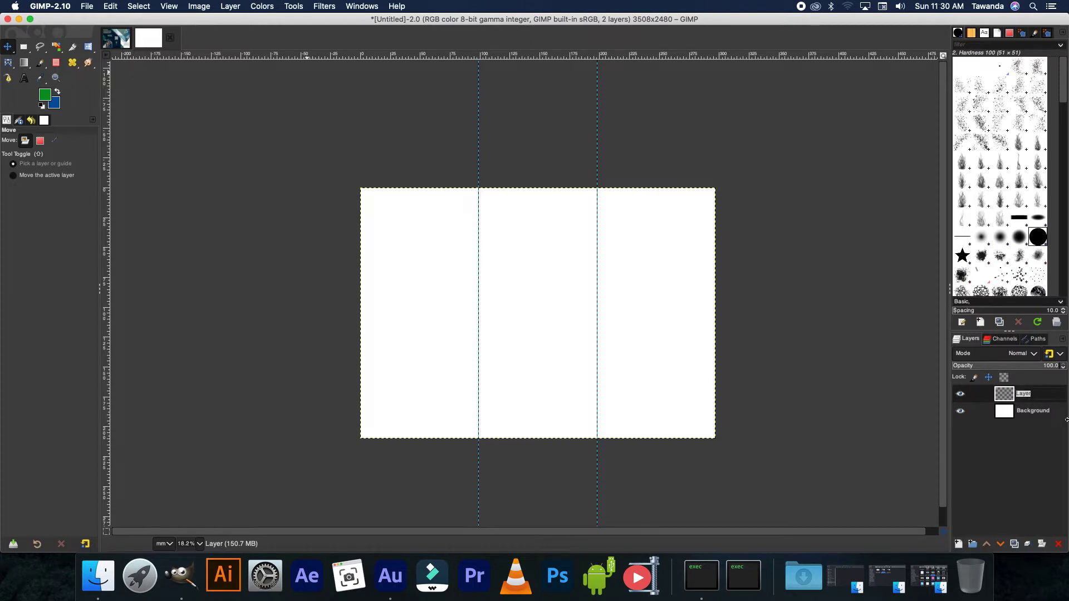
text(BG2 blue)
key(Return)
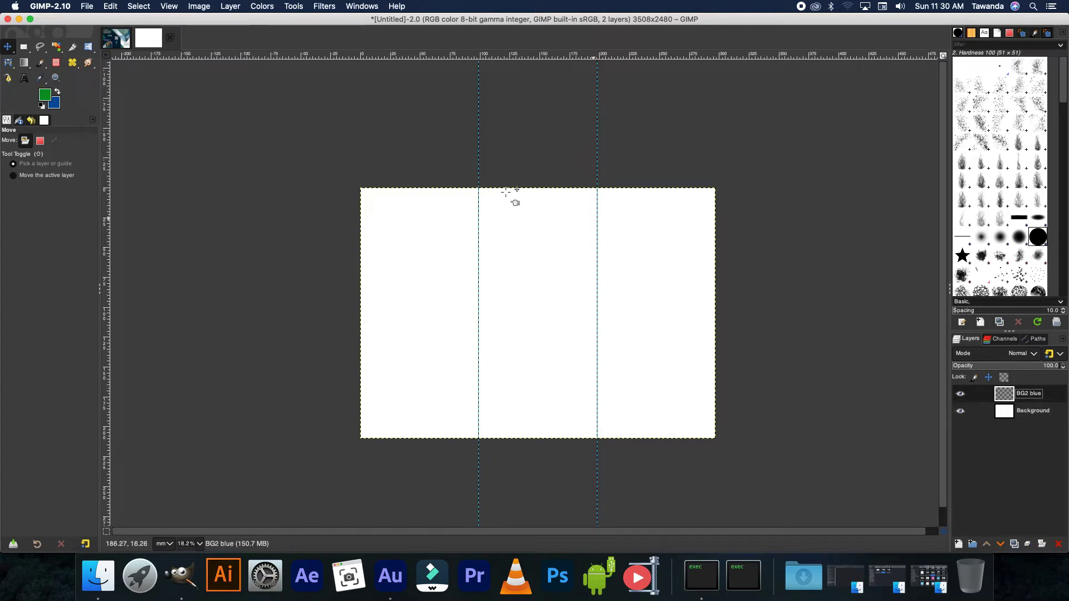
- Sample the reference brochure's dark navy and bucket-fill the BG2 blue layer with it
click(113, 44)
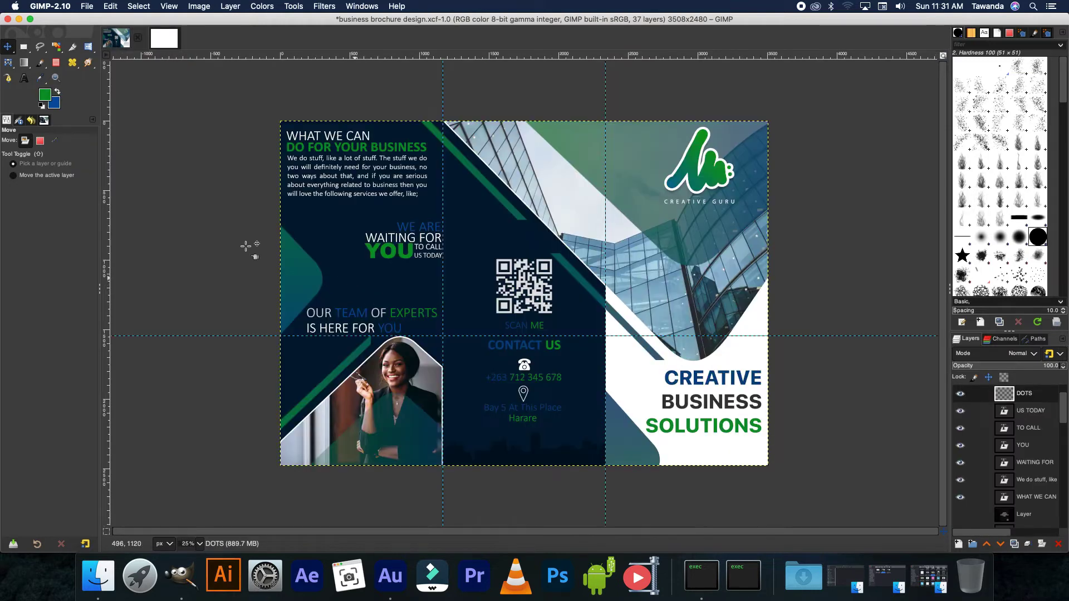
click(40, 78)
click(336, 254)
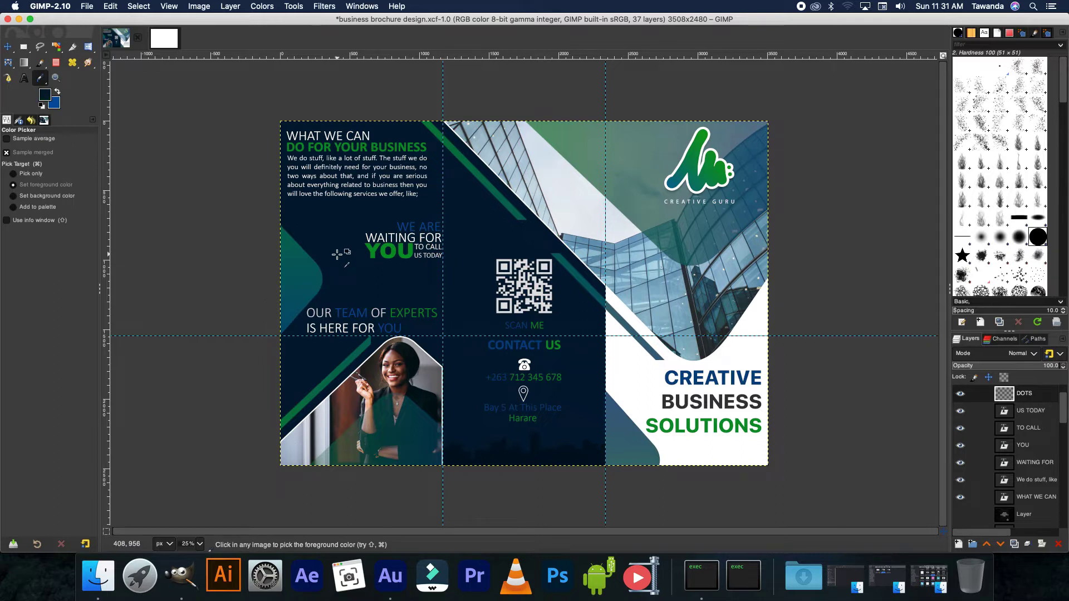
click(158, 47)
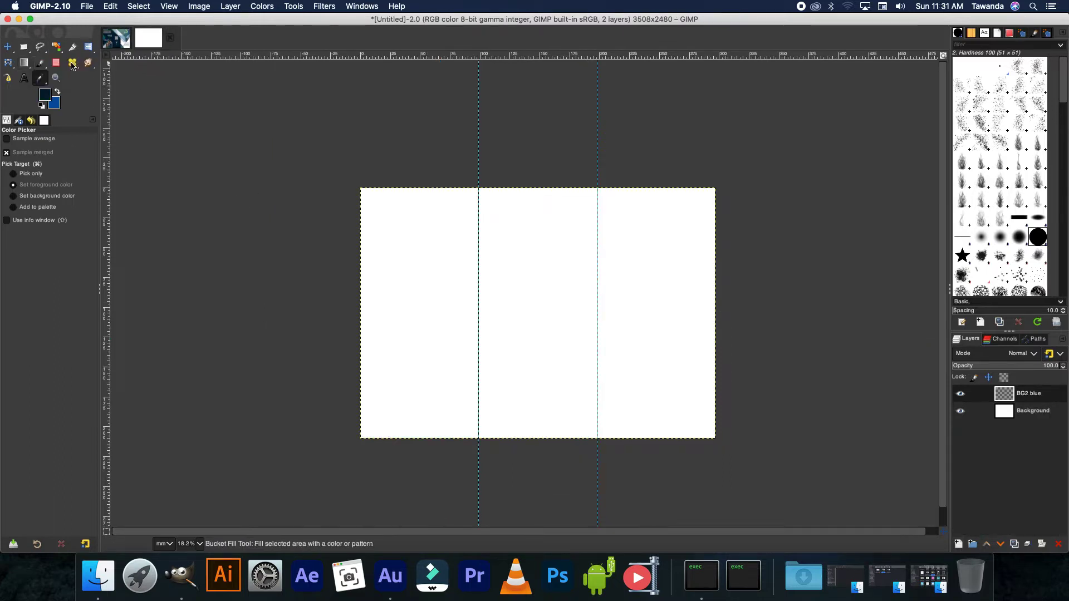
click(24, 63)
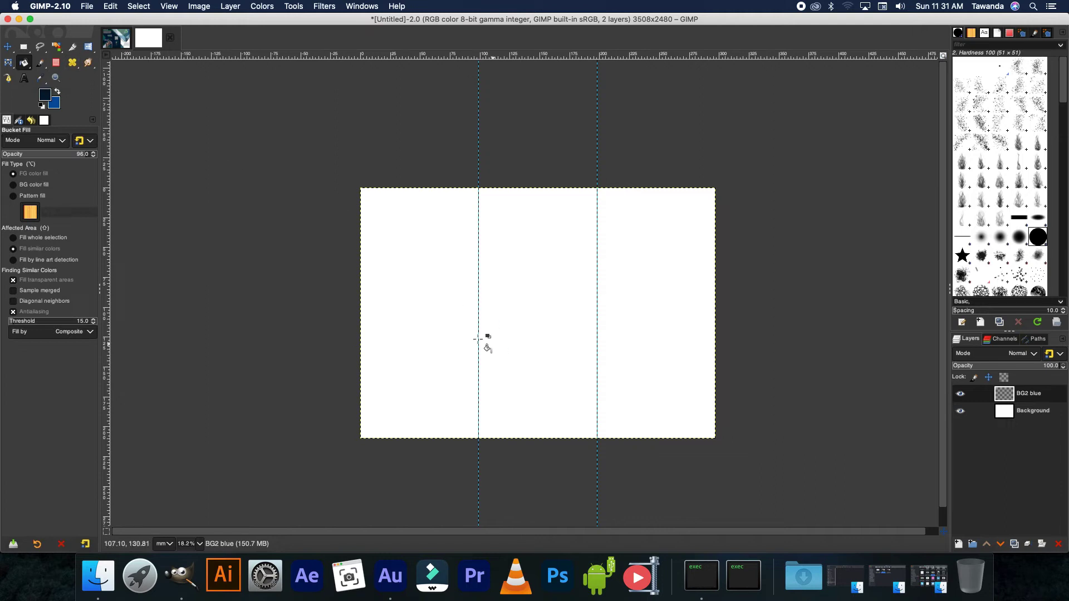
click(437, 317)
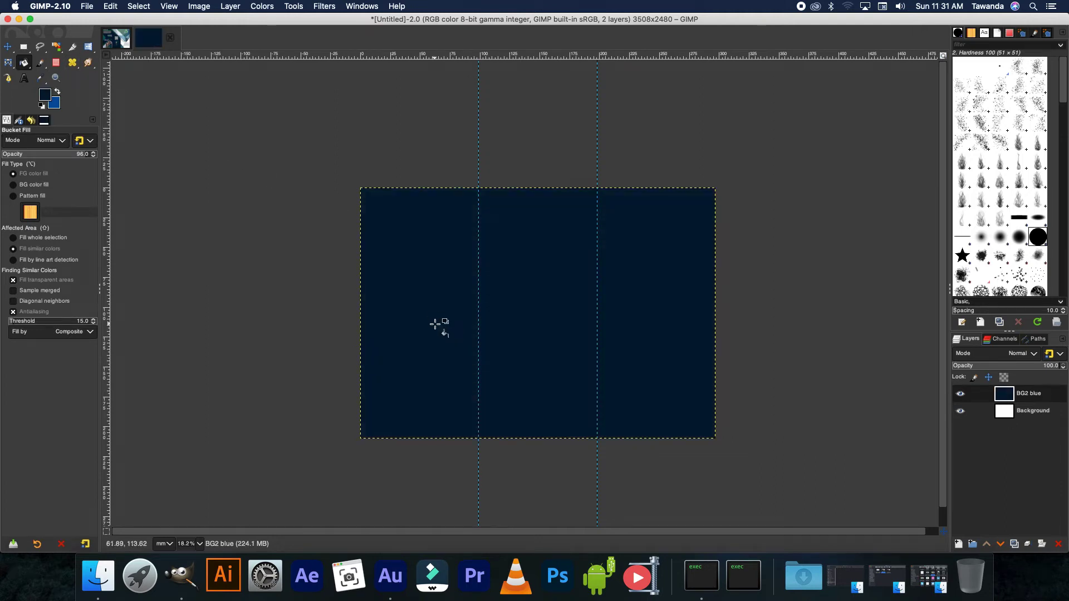
click(107, 33)
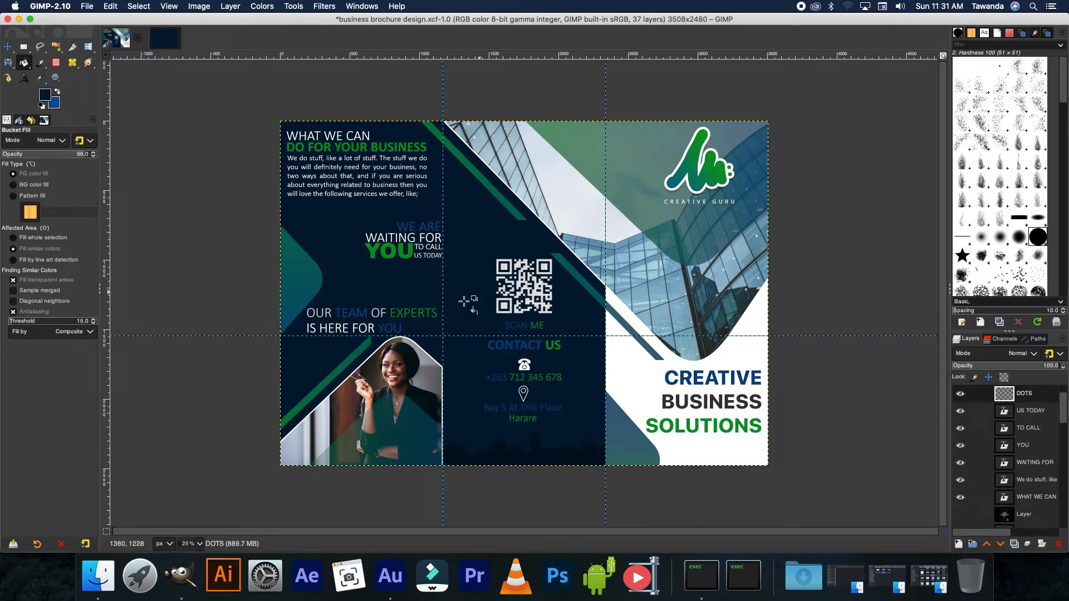
- Import the businesswoman photo below BG2 blue and shrink it into the lower-left panel
click(167, 37)
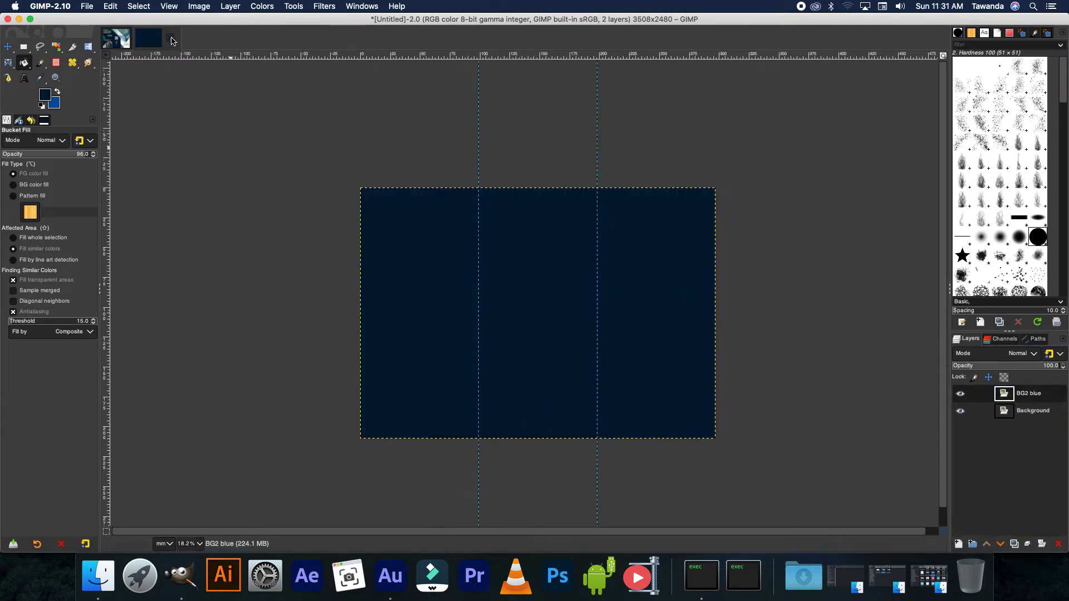
click(97, 576)
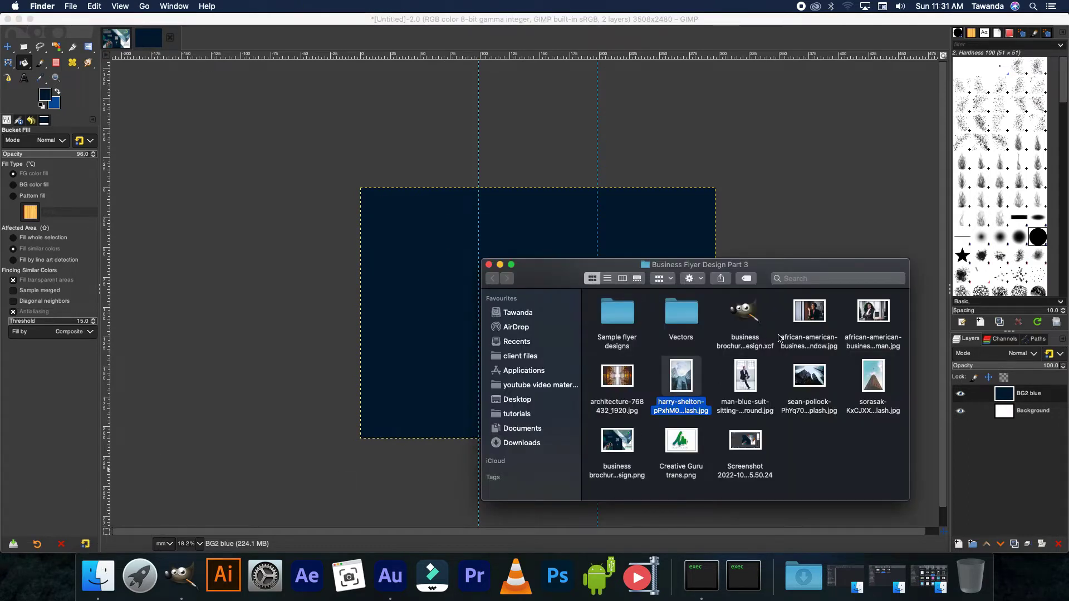
drag(807, 321, 409, 312)
drag(1010, 393, 1023, 430)
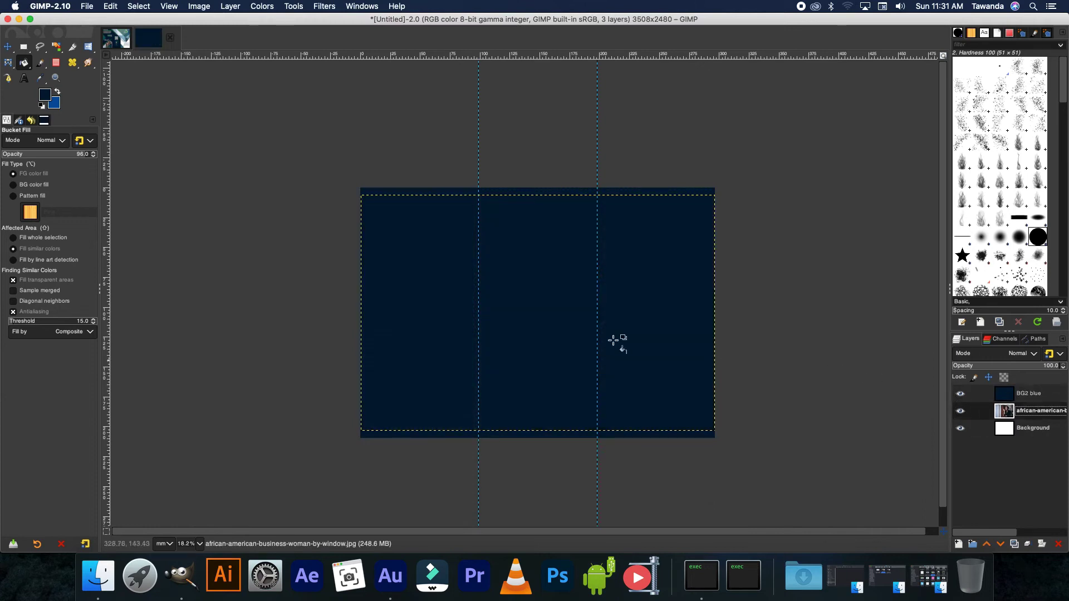
click(960, 396)
click(89, 50)
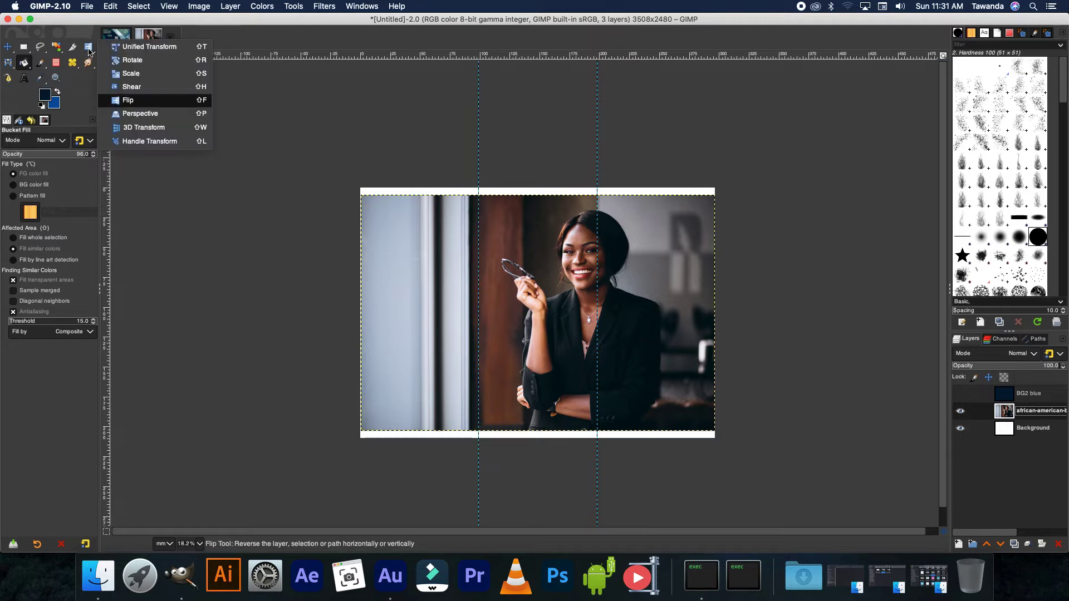
click(131, 73)
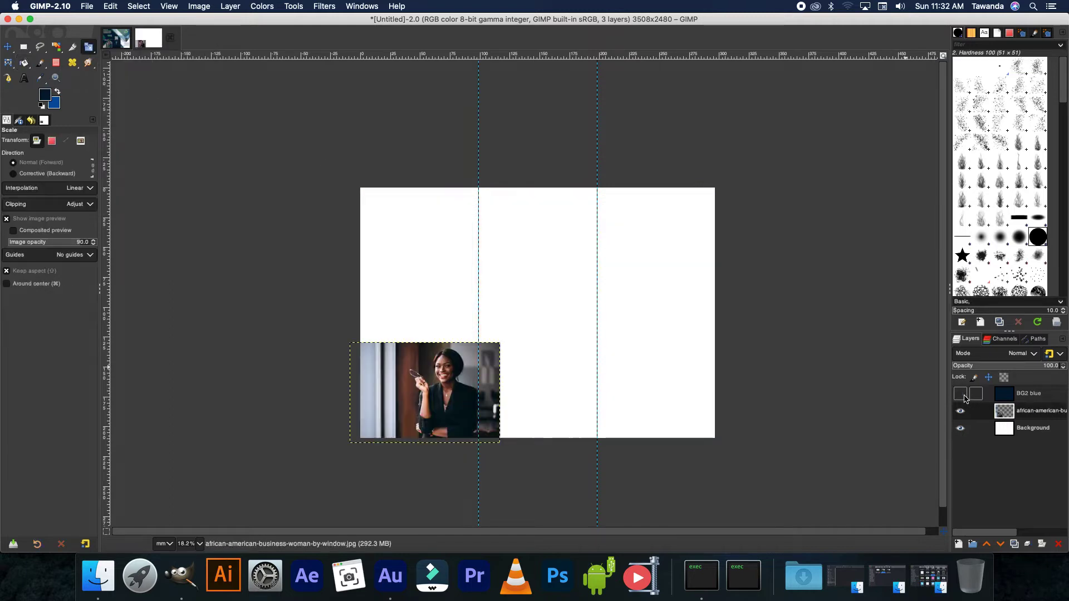
- Set BG2 blue opacity to 31.6 and add a horizontal guide at the photo's top edge
click(962, 394)
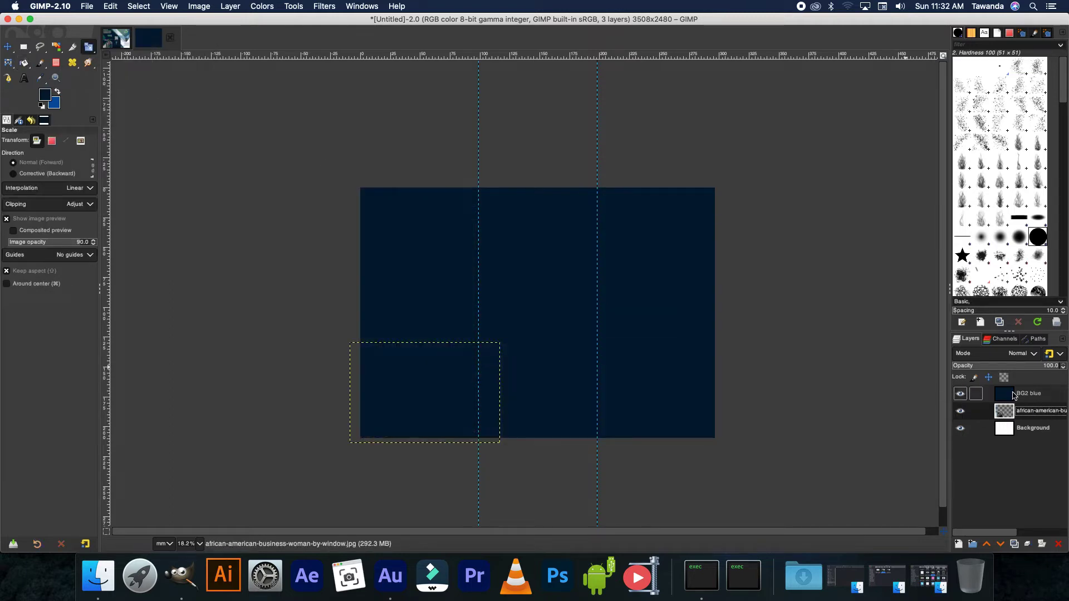
click(1013, 394)
click(984, 361)
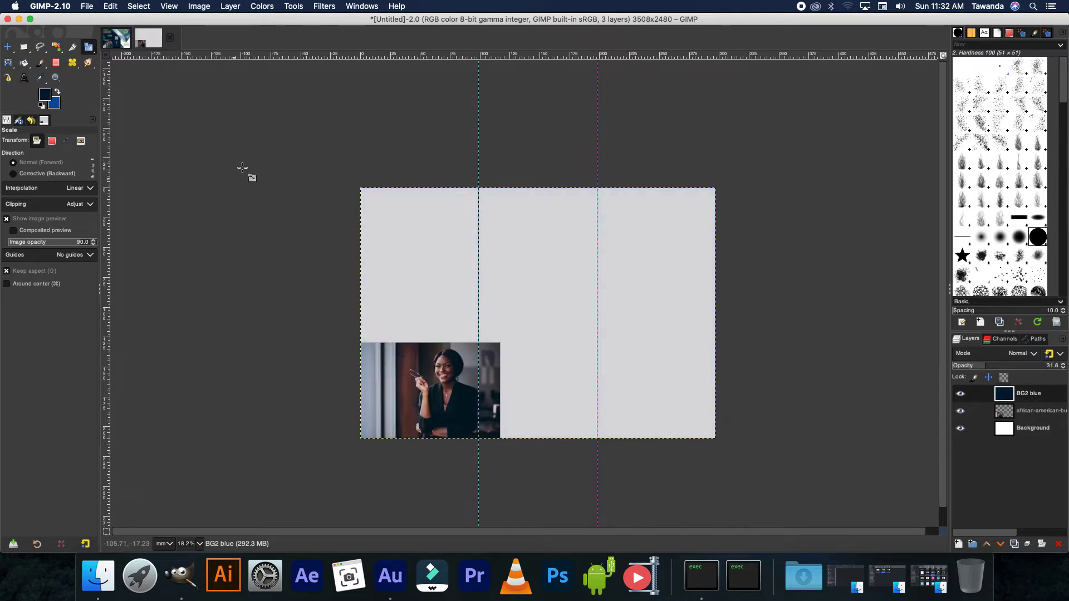
drag(387, 56, 445, 343)
- Draw a closed path around the woman's photo, starting from its lower-left edge
scroll(445, 343, up, 2)
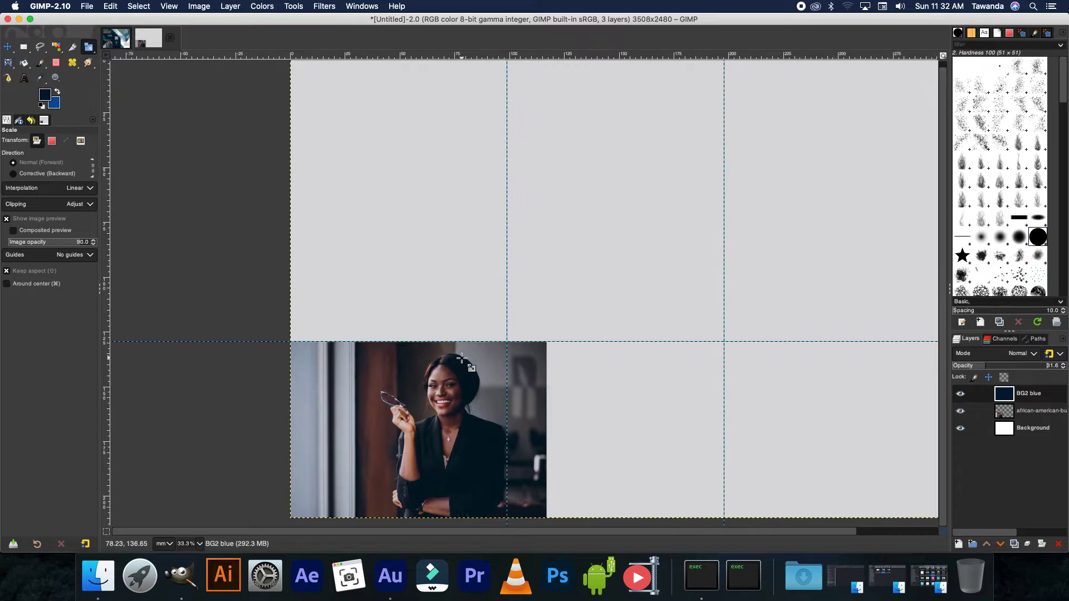
click(8, 78)
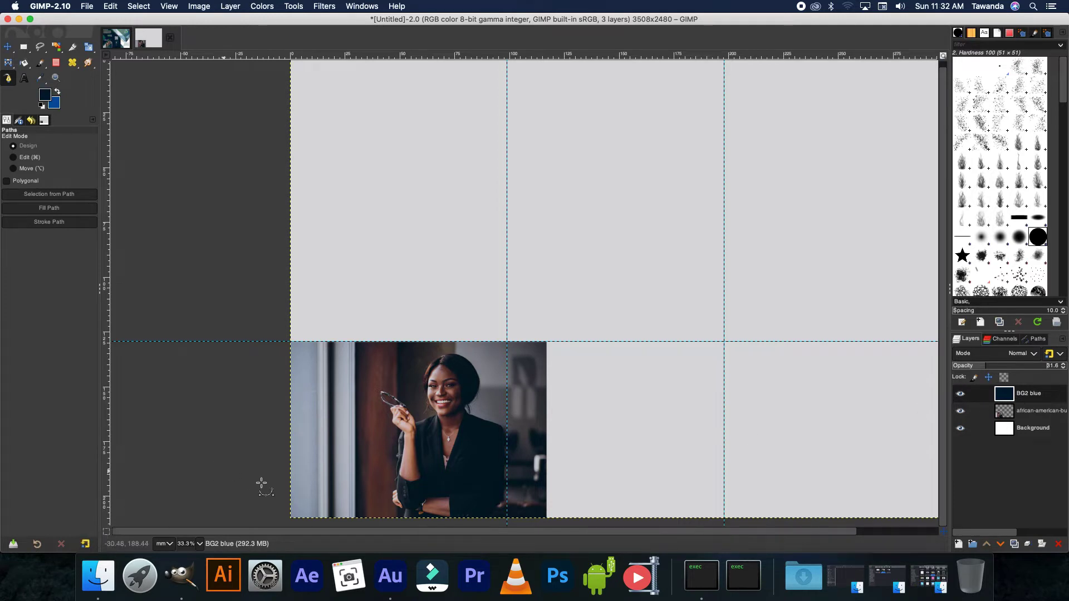
click(280, 498)
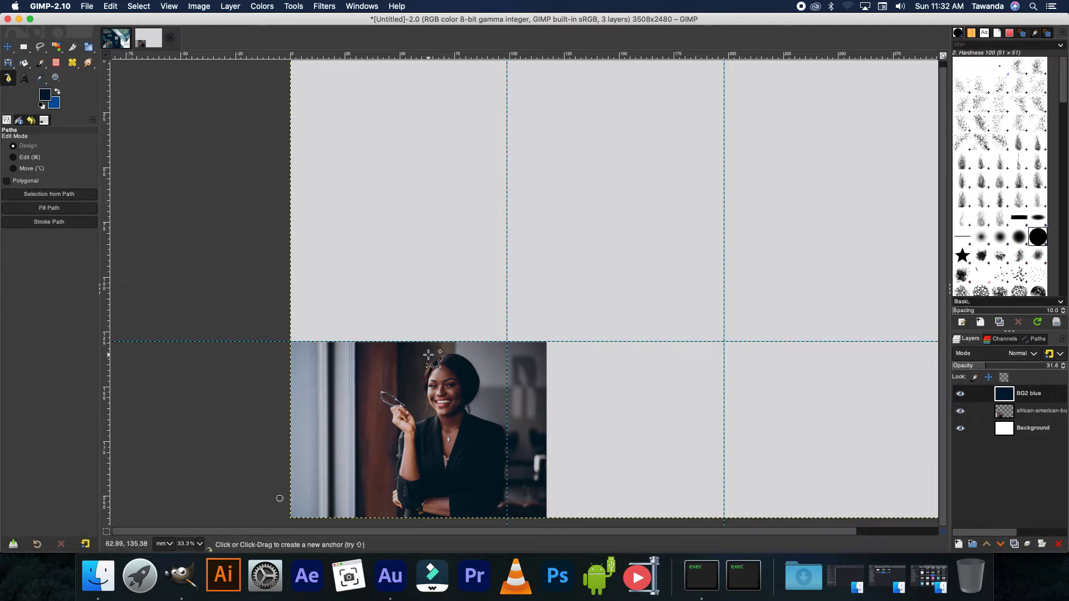
drag(428, 355, 477, 355)
click(507, 390)
click(507, 524)
click(272, 521)
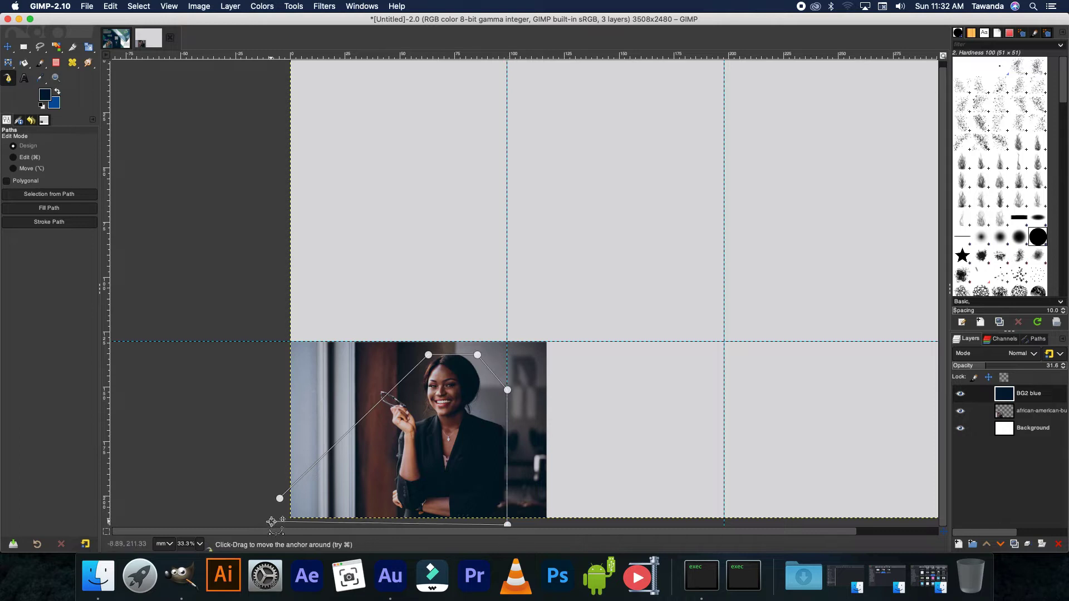
click(280, 498)
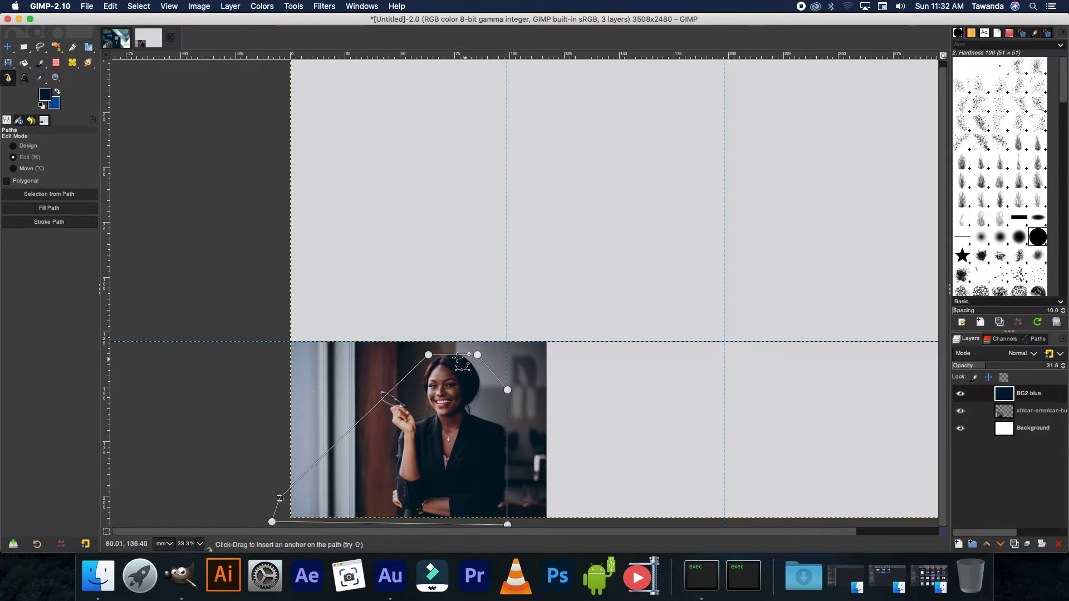
- Bend the top segment into an arc over her head, make it a selection, and set navy opacity to 25.4
scroll(457, 359, up, 2)
drag(449, 353, 459, 318)
scroll(455, 365, down, 2)
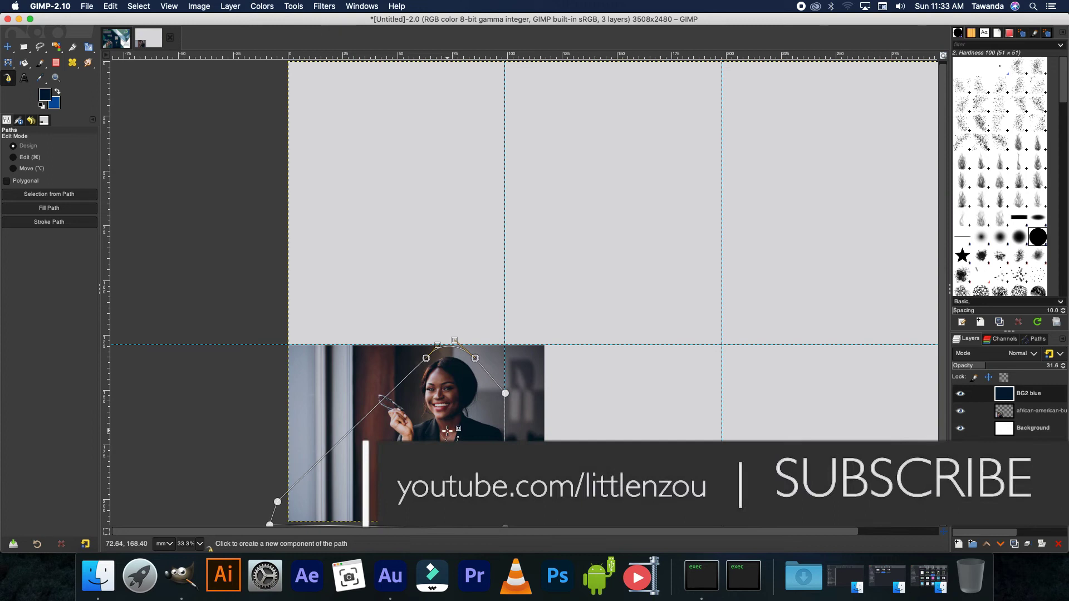
key(shift+v)
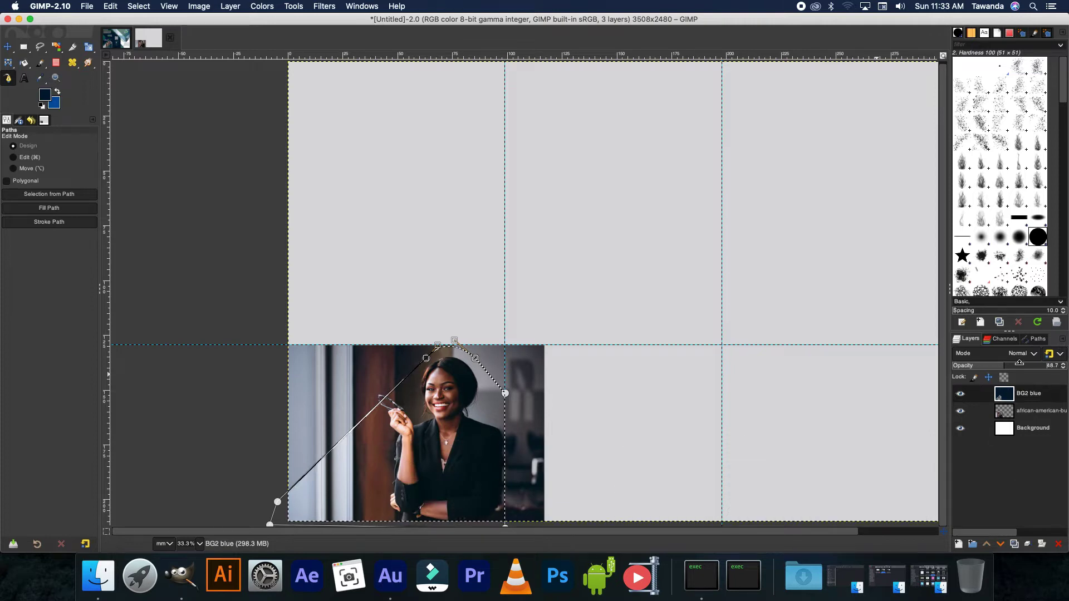
drag(1001, 365, 1065, 362)
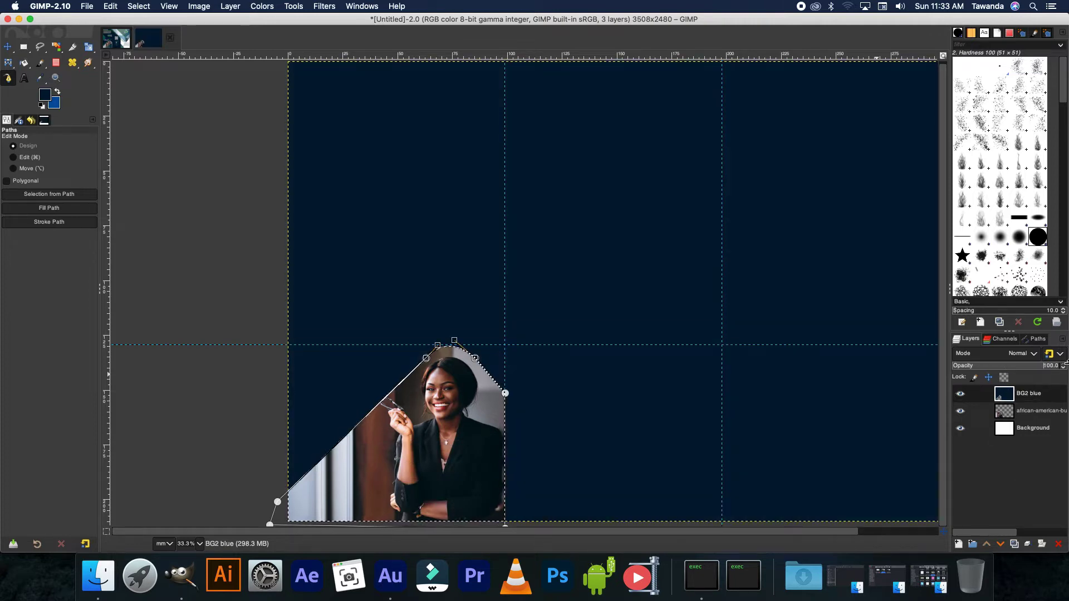
drag(1028, 365, 981, 371)
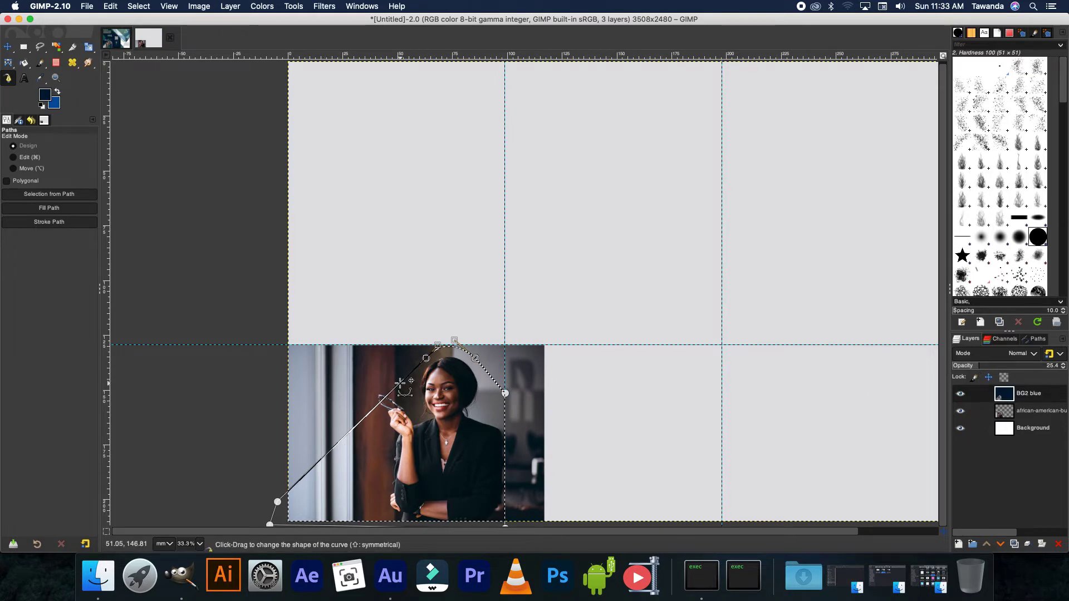
click(958, 544)
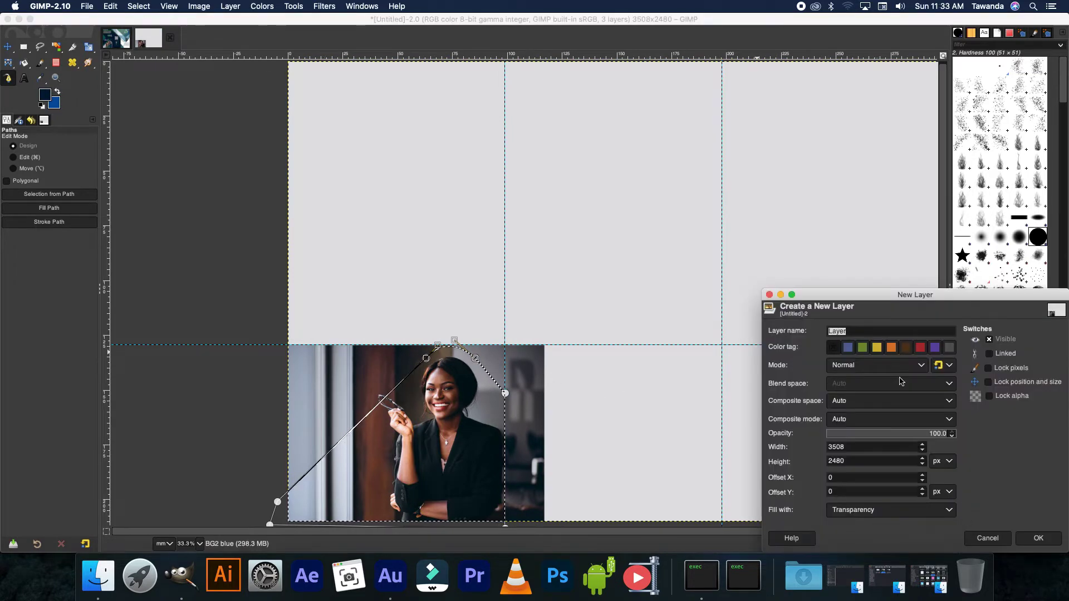
- Add a new transparent layer named 'image stroke'
click(1038, 537)
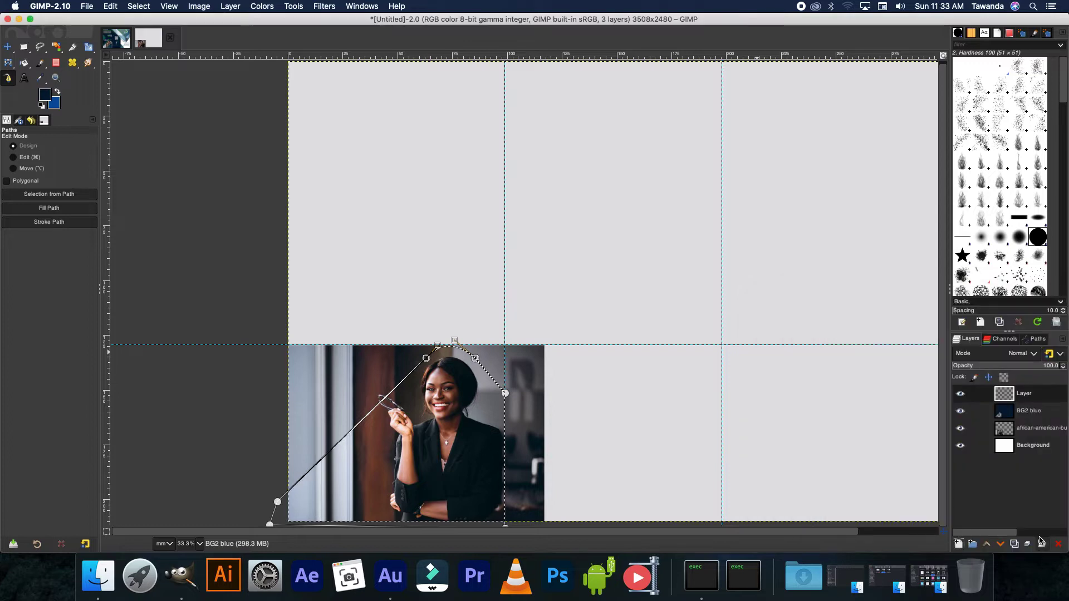
double_click(1027, 395)
text(image stroke)
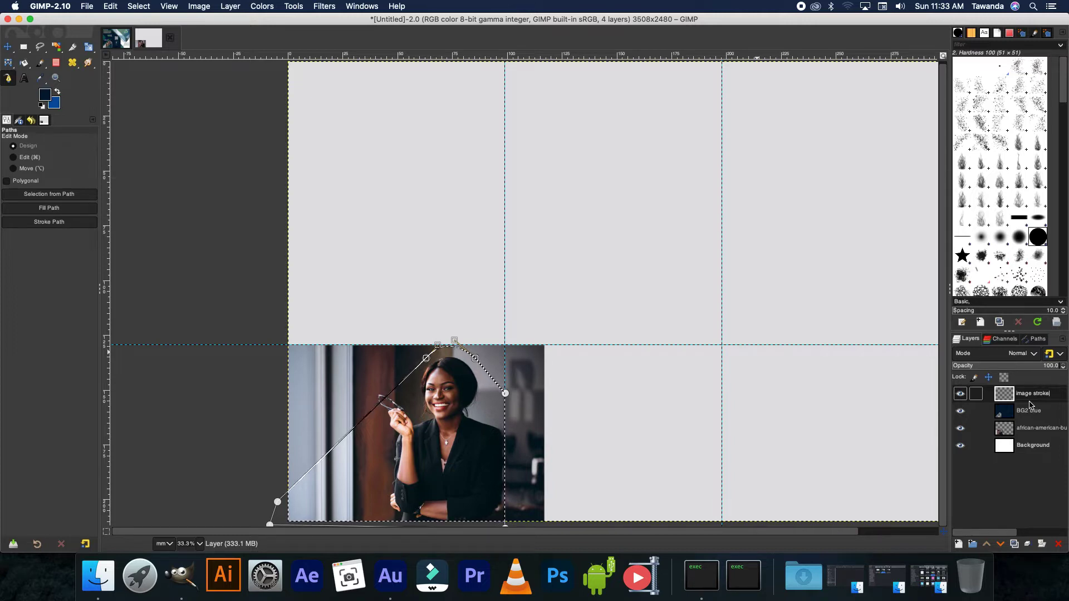
key(Return)
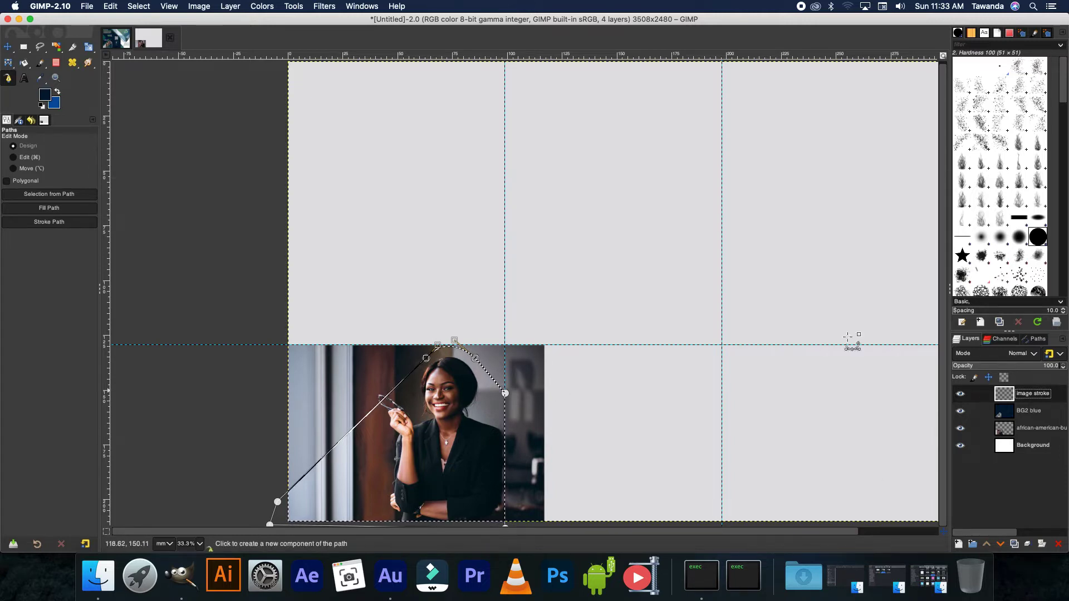
- Stroke the cutout path on the image stroke layer
right_click(354, 429)
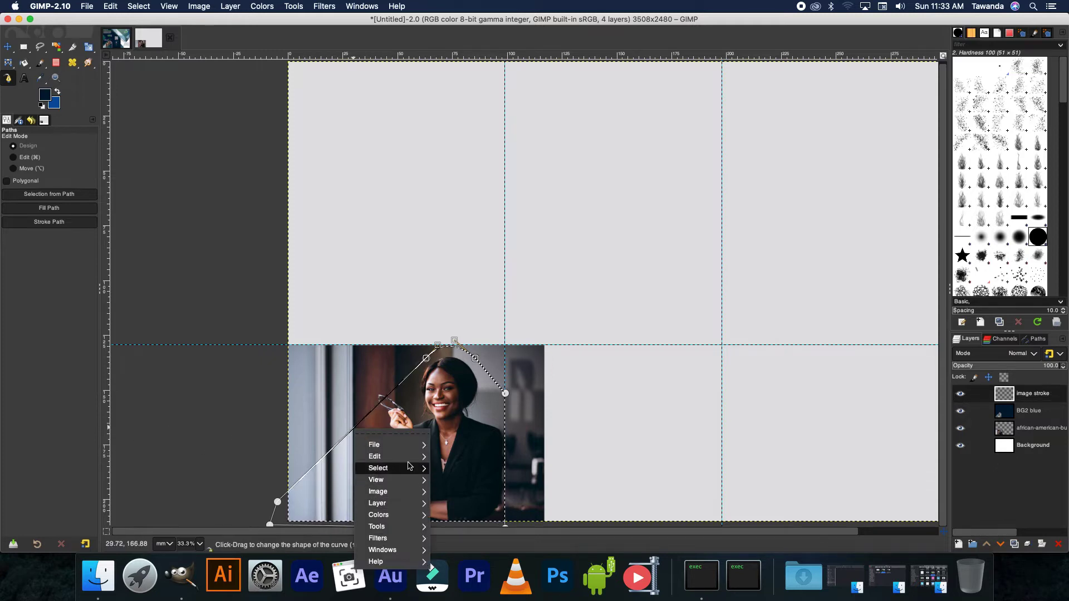
mouse_move(389, 456)
click(507, 524)
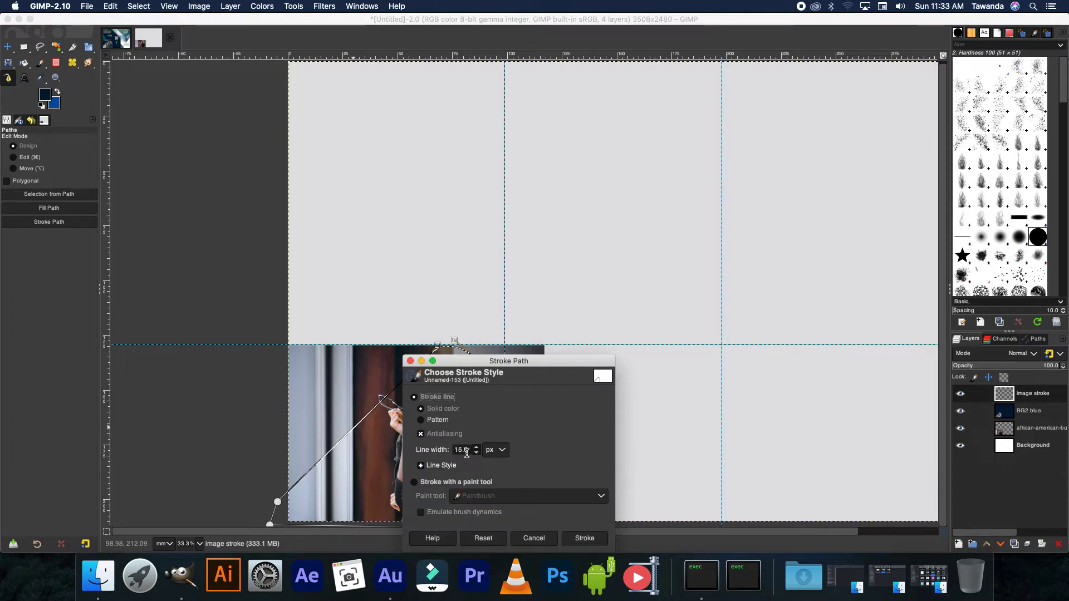
click(584, 538)
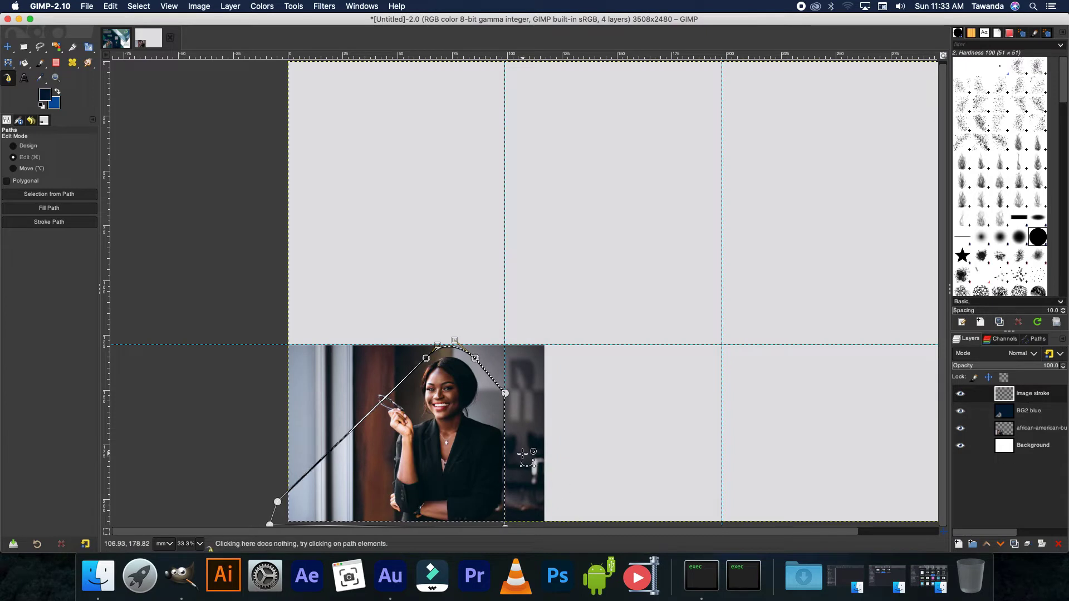
- Set the foreground colour to white and stroke the cutout path again in white
click(58, 92)
click(47, 98)
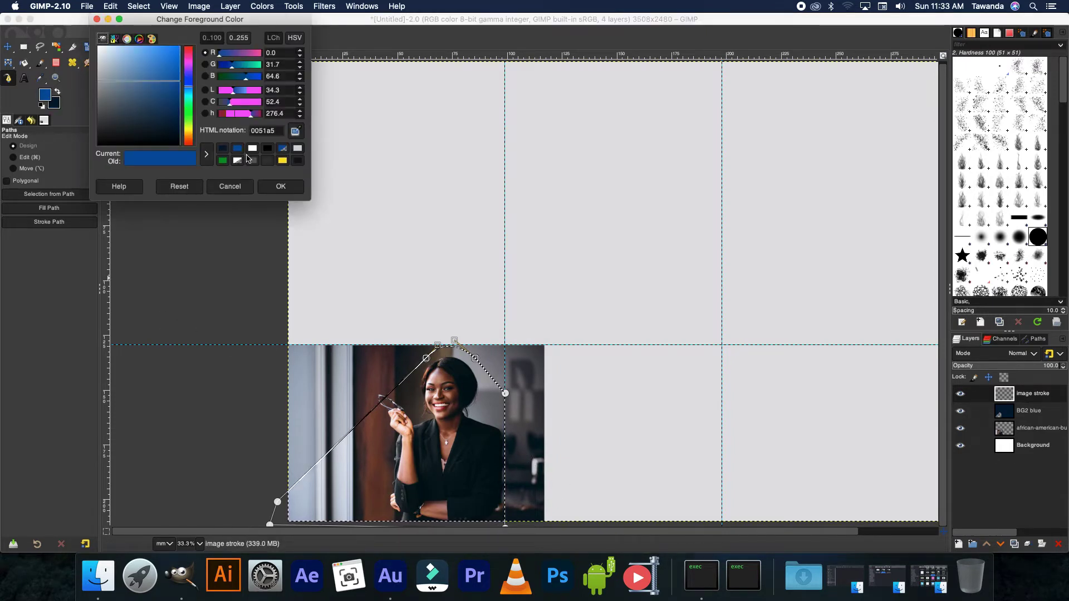
click(252, 149)
click(278, 186)
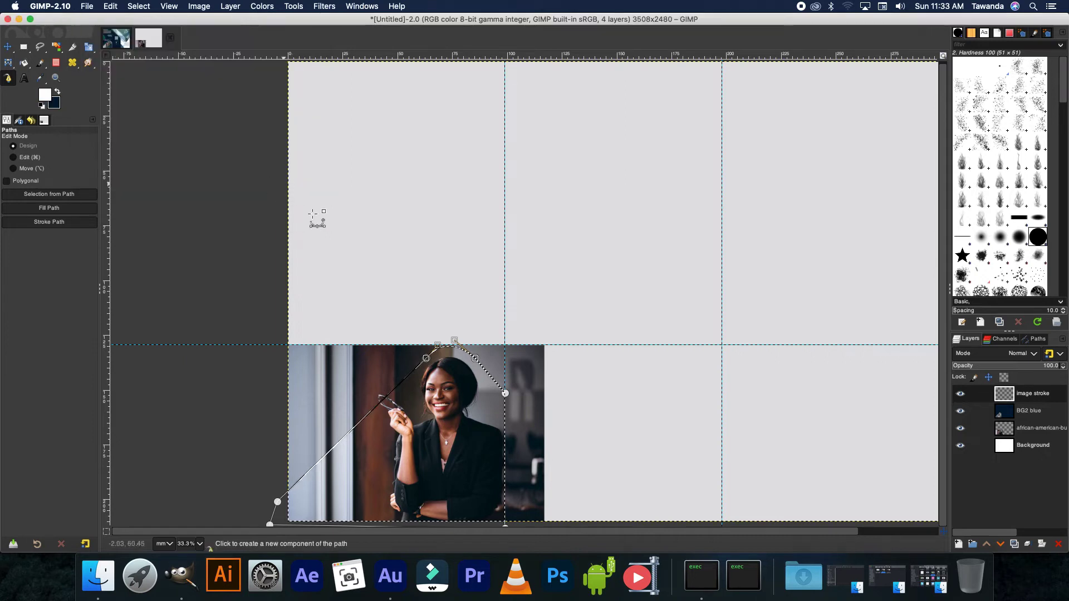
right_click(420, 367)
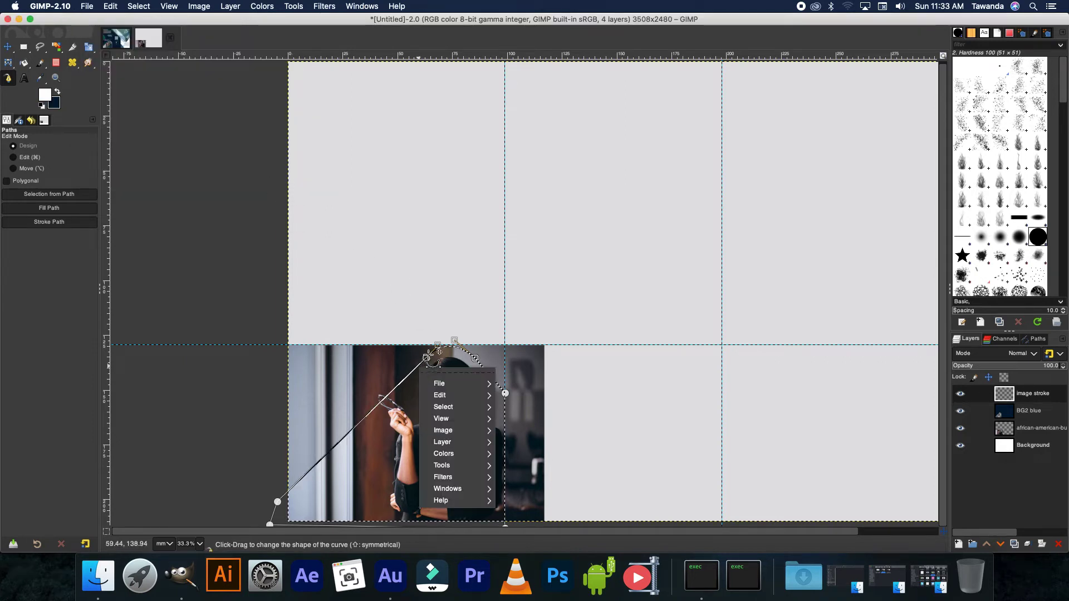
mouse_move(455, 397)
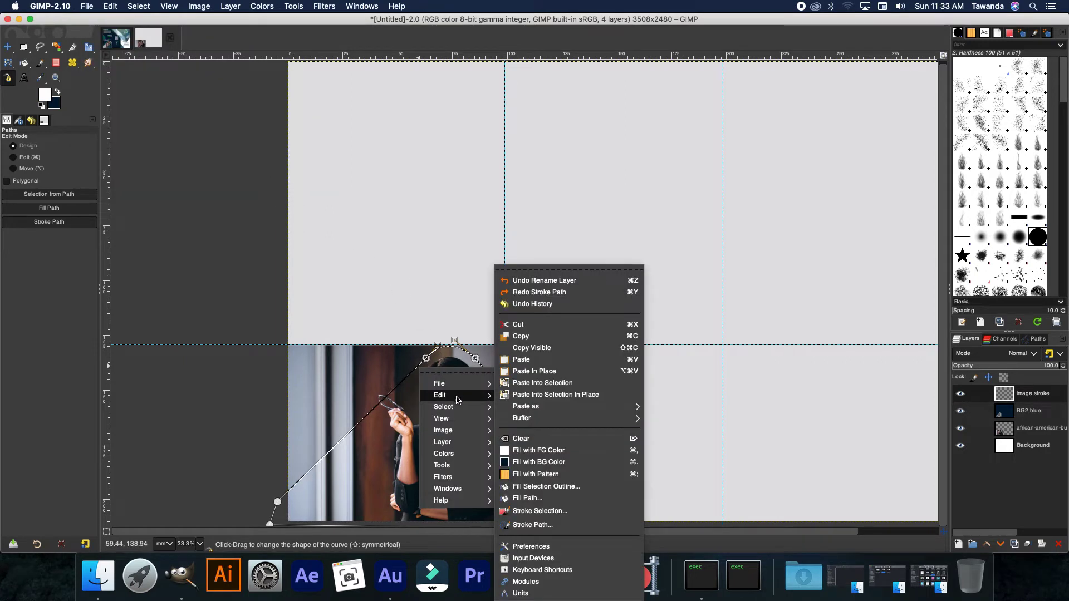
click(555, 526)
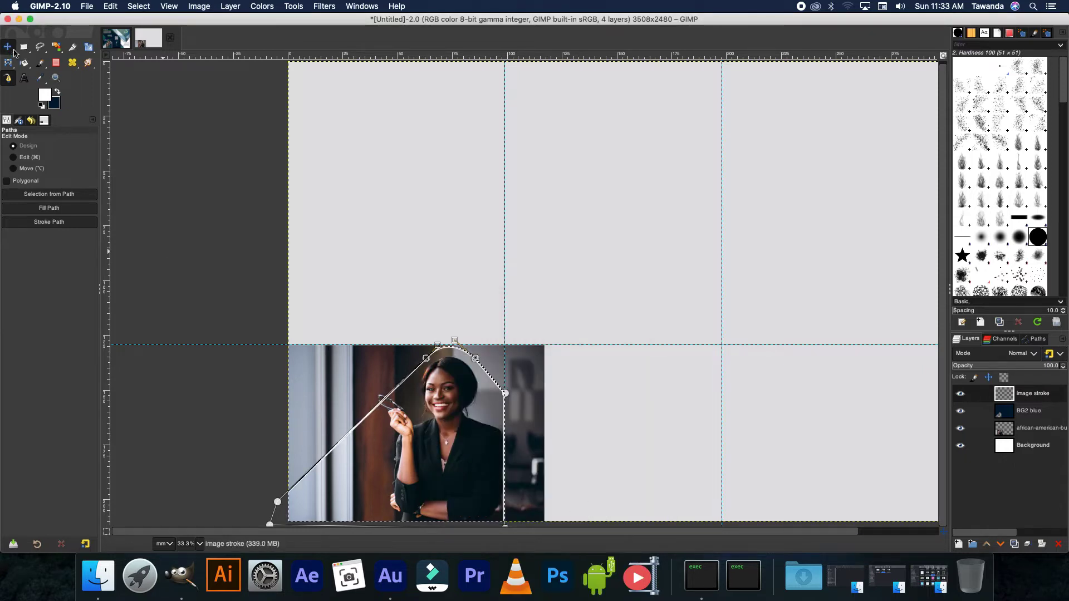
- Return the BG2 blue layer to 100% opacity
click(9, 48)
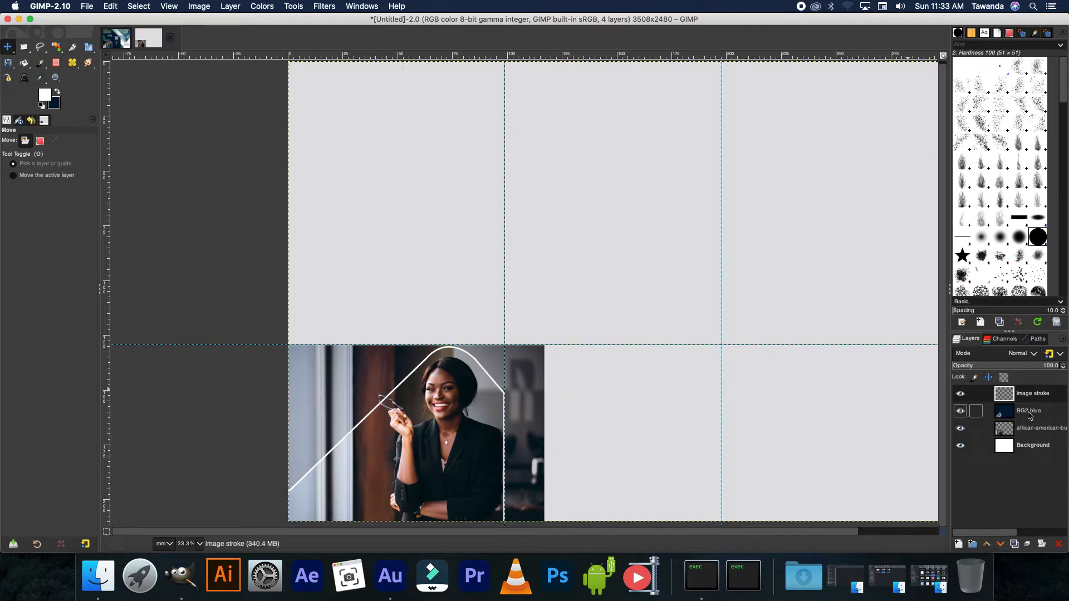
click(1013, 416)
drag(1004, 362, 1065, 359)
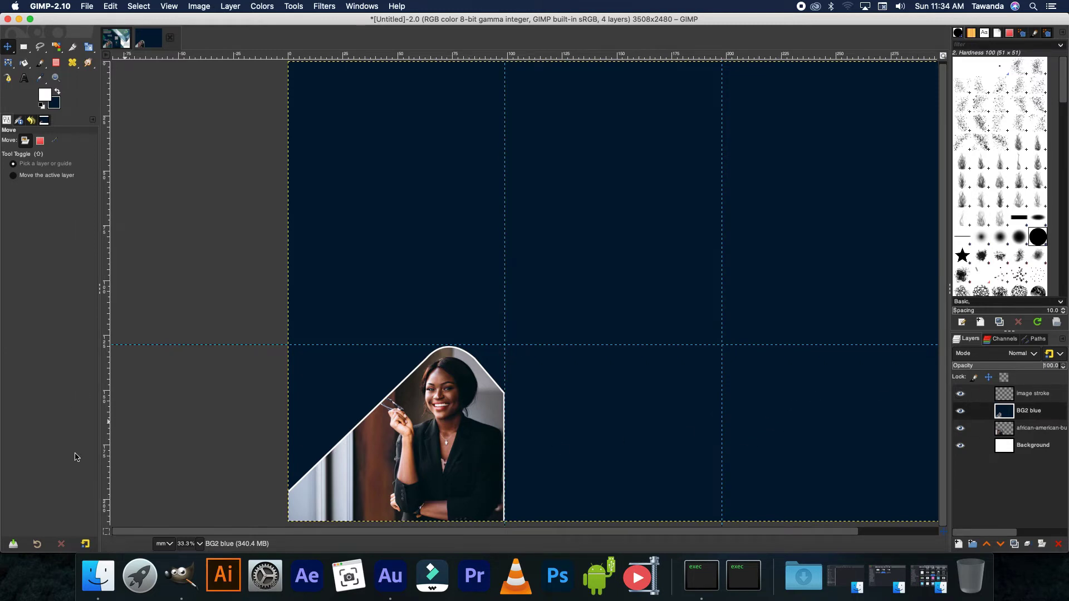
- Import the harry-shelton building photo below BG2 blue, then set BG2 blue to 39.4% and hide it
click(97, 576)
drag(681, 377, 672, 216)
key(Return)
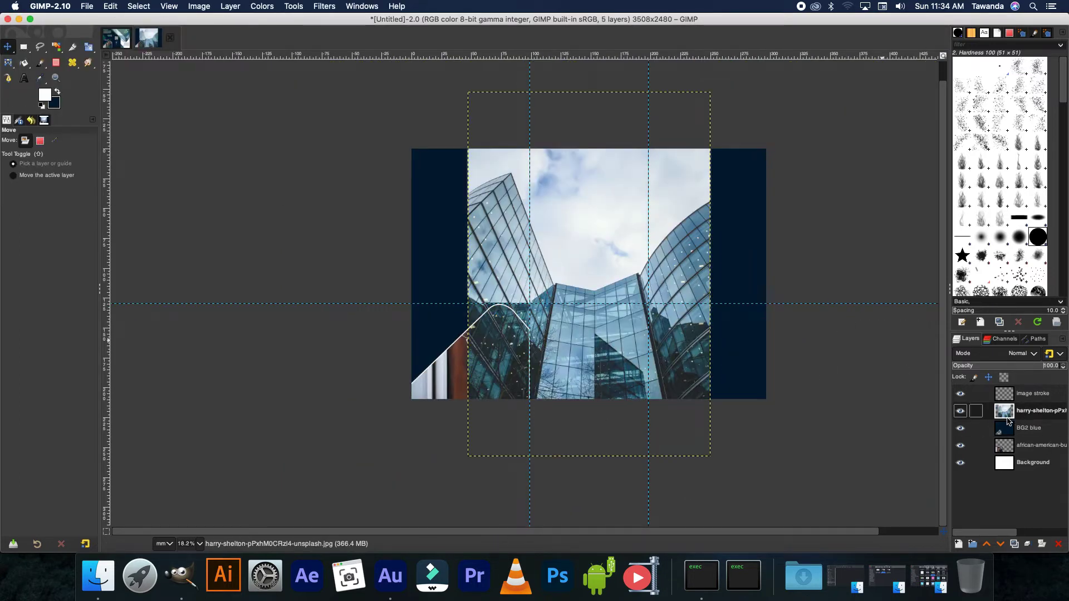
drag(1008, 422, 1001, 445)
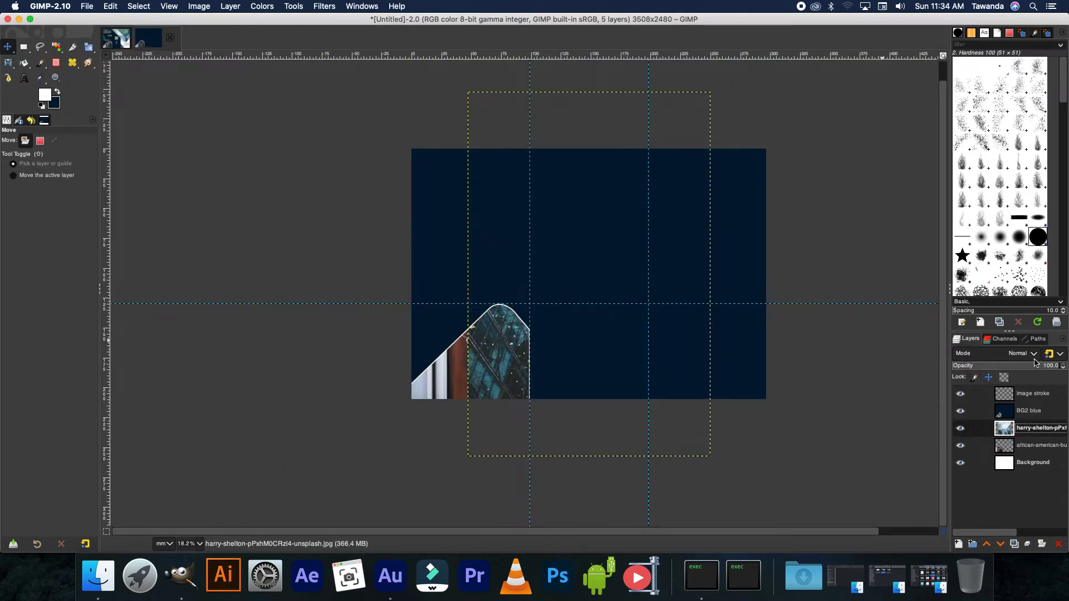
click(1002, 416)
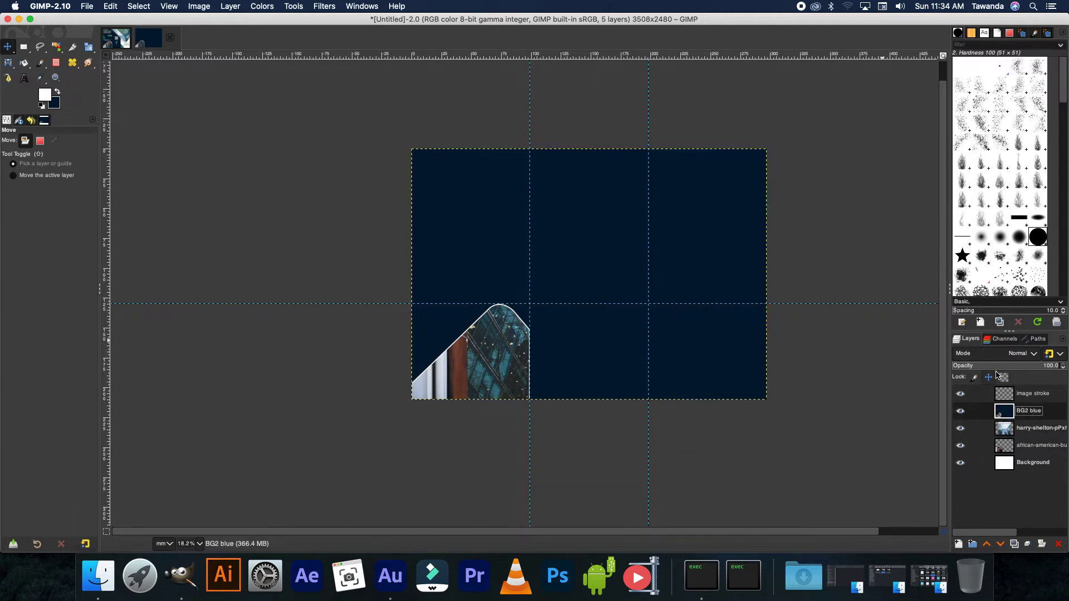
drag(995, 366, 900, 375)
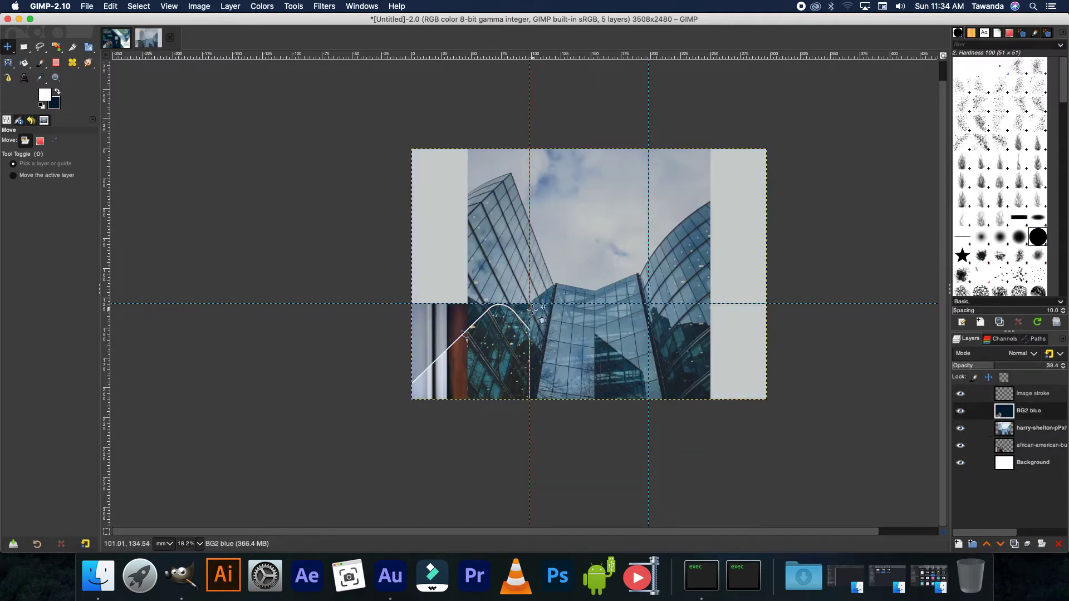
click(960, 411)
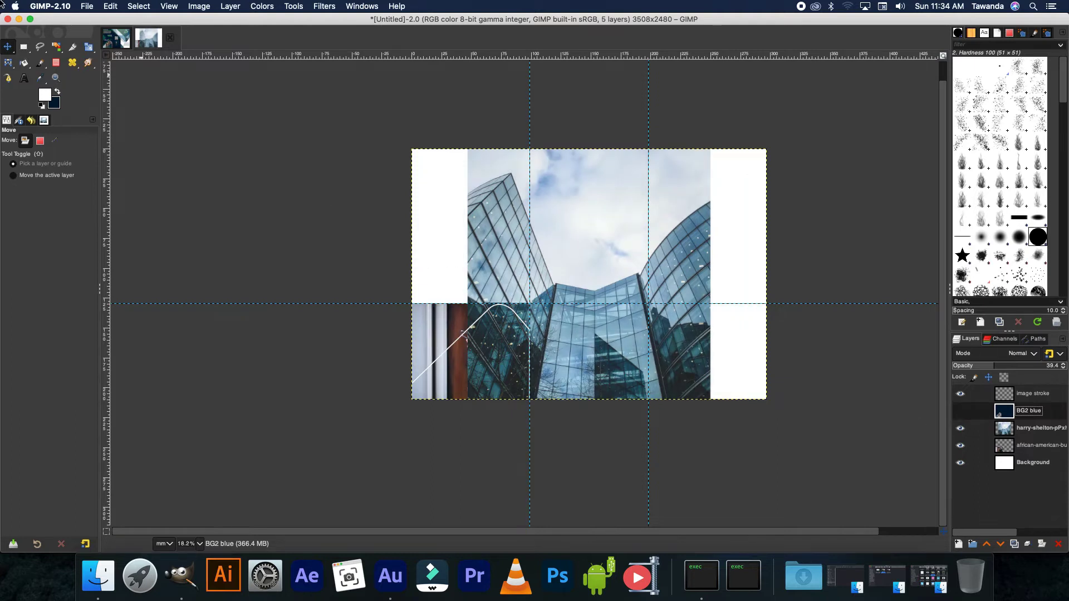
- Shift the building photo up and right and enlarge it over the middle and right panels
drag(586, 209, 632, 149)
key(Page_Up)
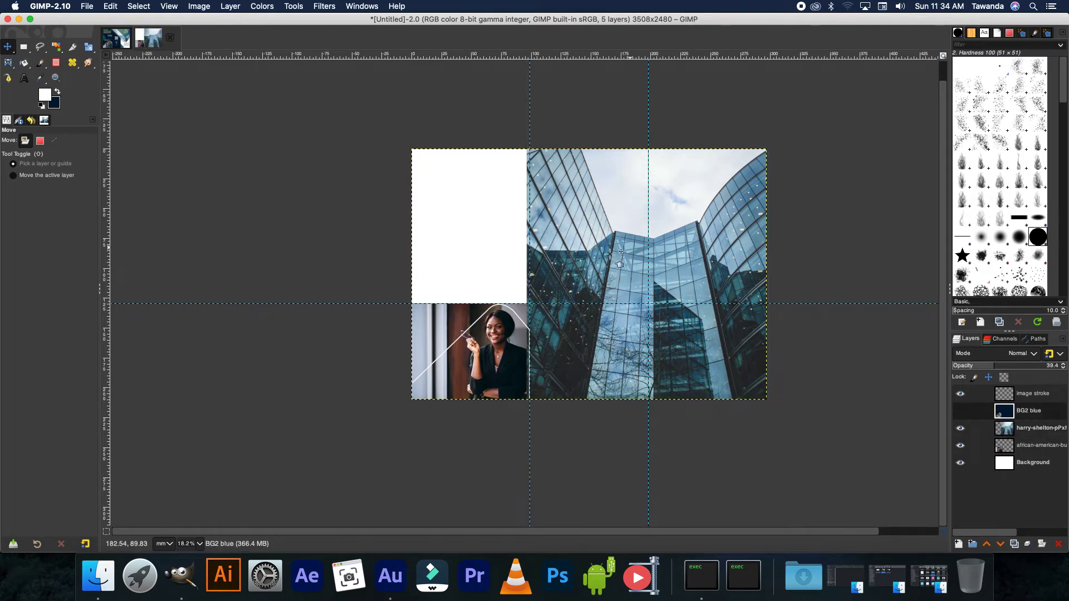
key(shift+s)
key(Page_Down)
drag(766, 274, 769, 276)
key(Return)
- Show BG2 blue and draw a closed five-point path around the building area from the middle fold's top
click(1029, 411)
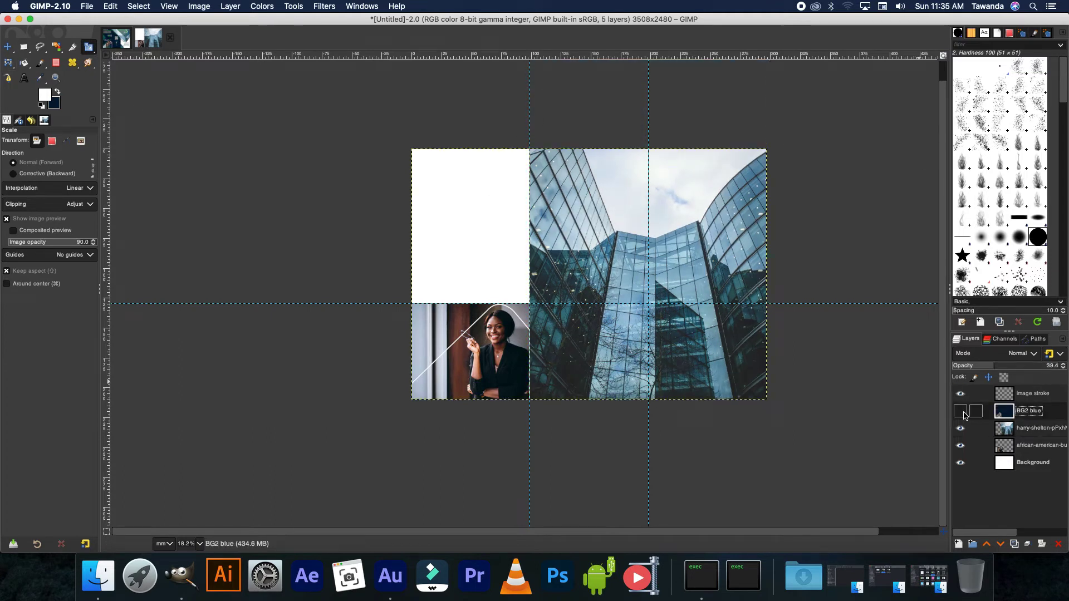
click(960, 410)
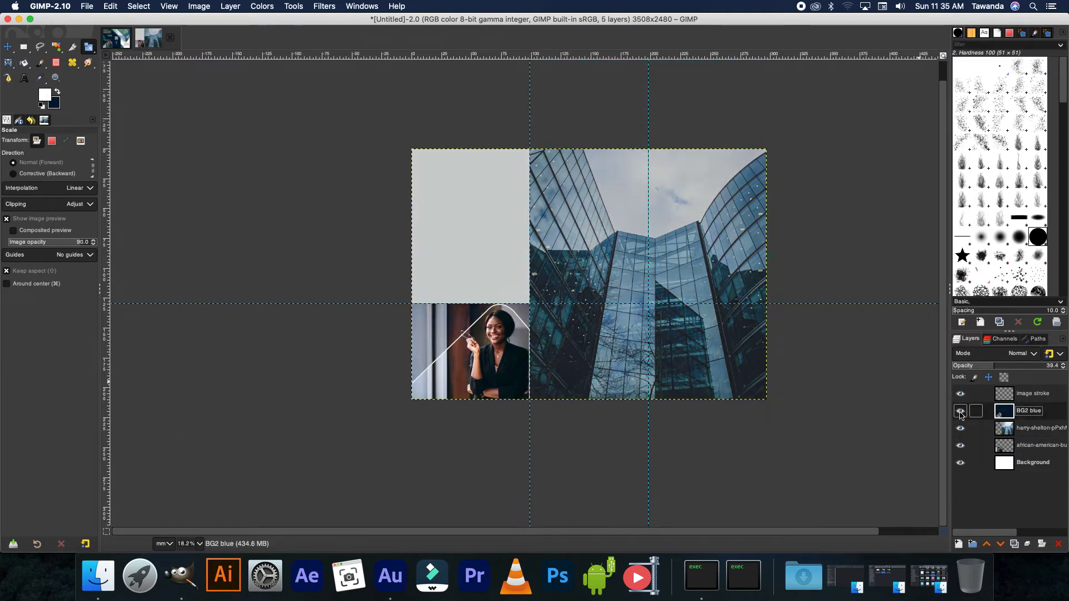
click(7, 78)
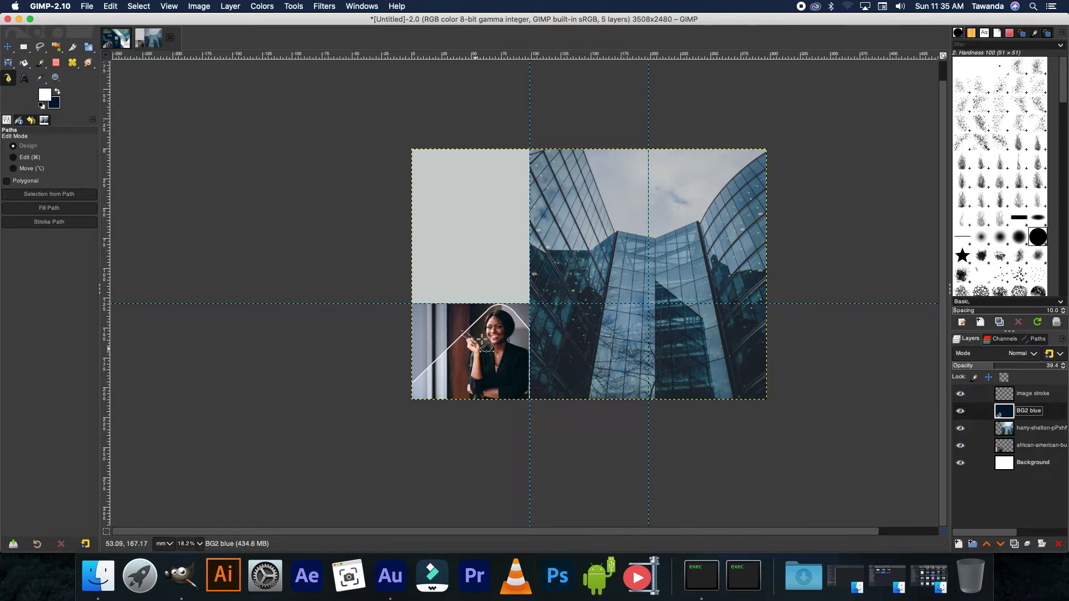
click(530, 148)
click(679, 304)
click(728, 303)
click(801, 172)
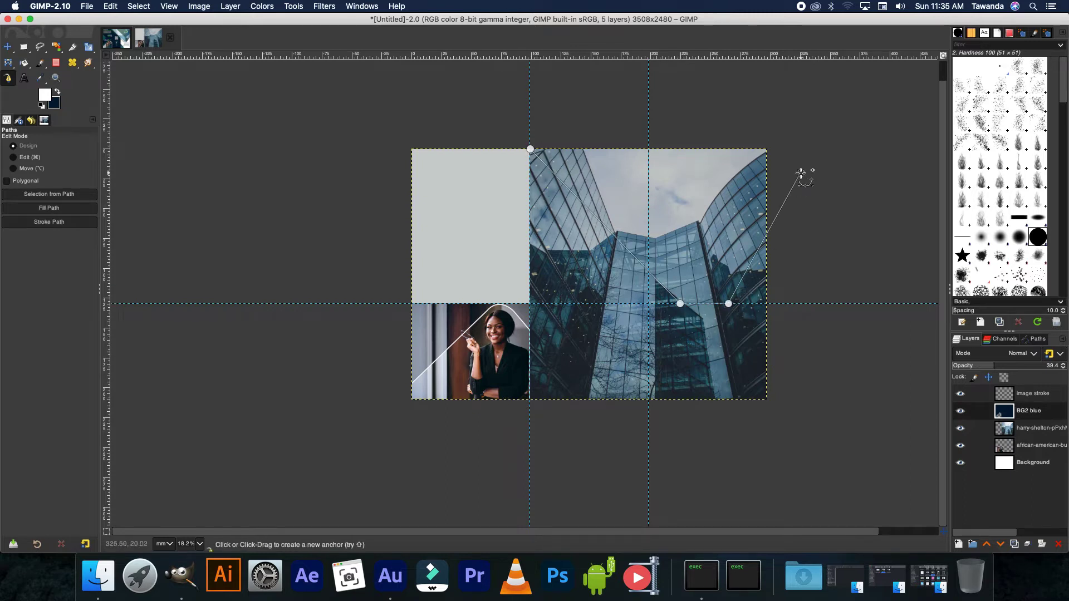
click(724, 93)
super+click(530, 148)
- Bend the outline's bottom edge downward into a smooth curve
key(shift+2)
drag(695, 303, 695, 326)
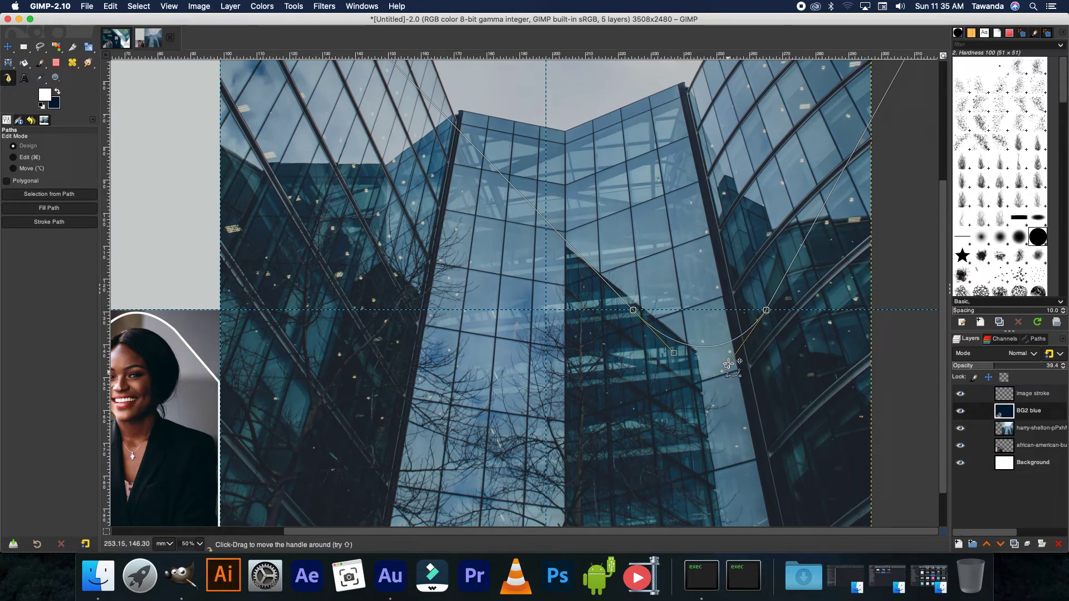
key(shift+3)
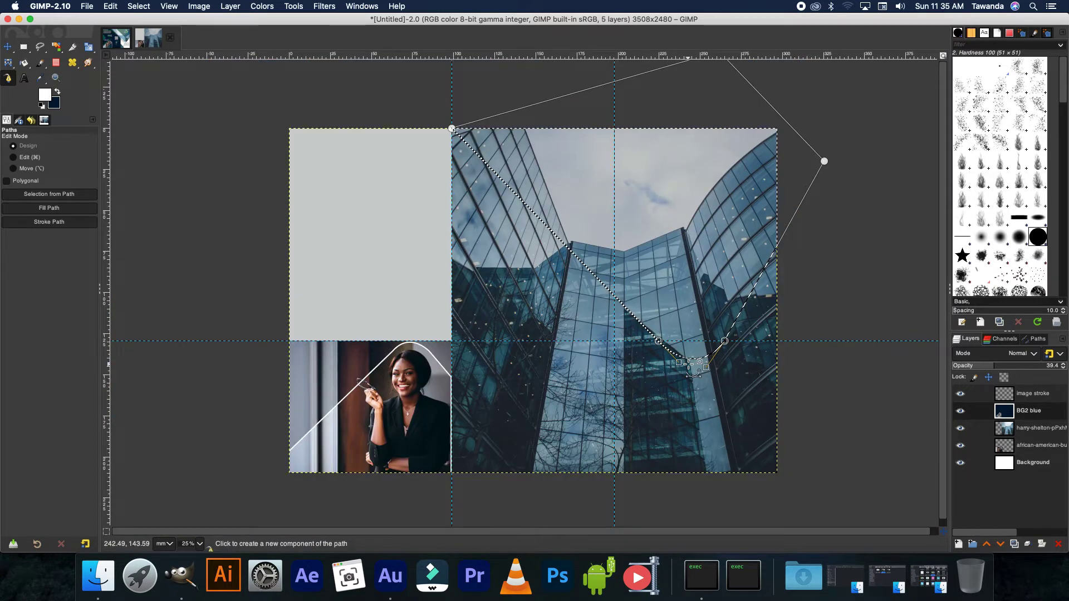
click(1027, 411)
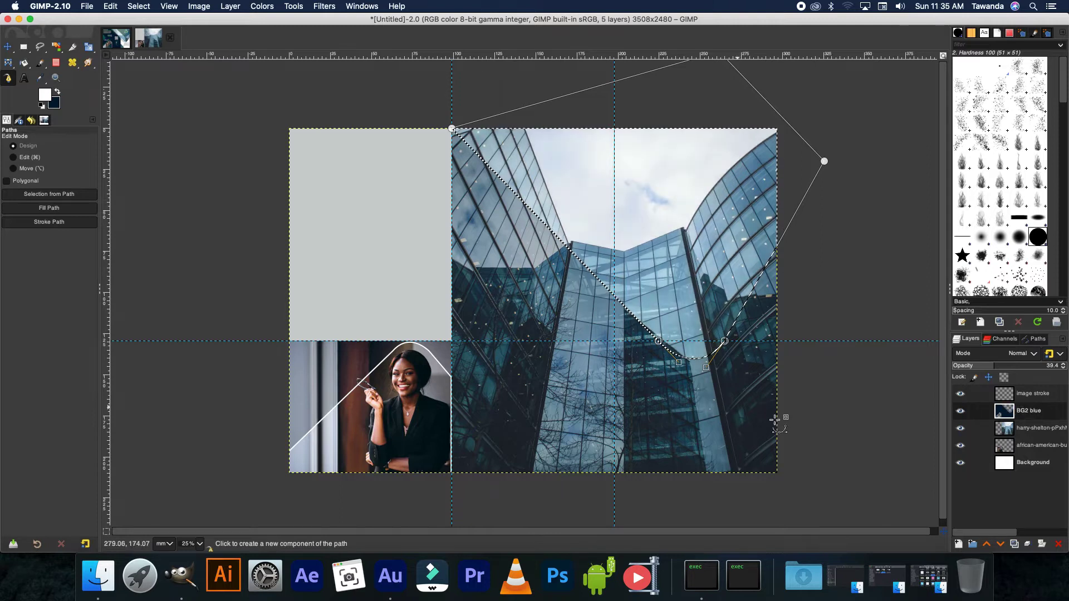
- On the image stroke layer, stroke the curved building outline with a 15 px white line
click(1011, 394)
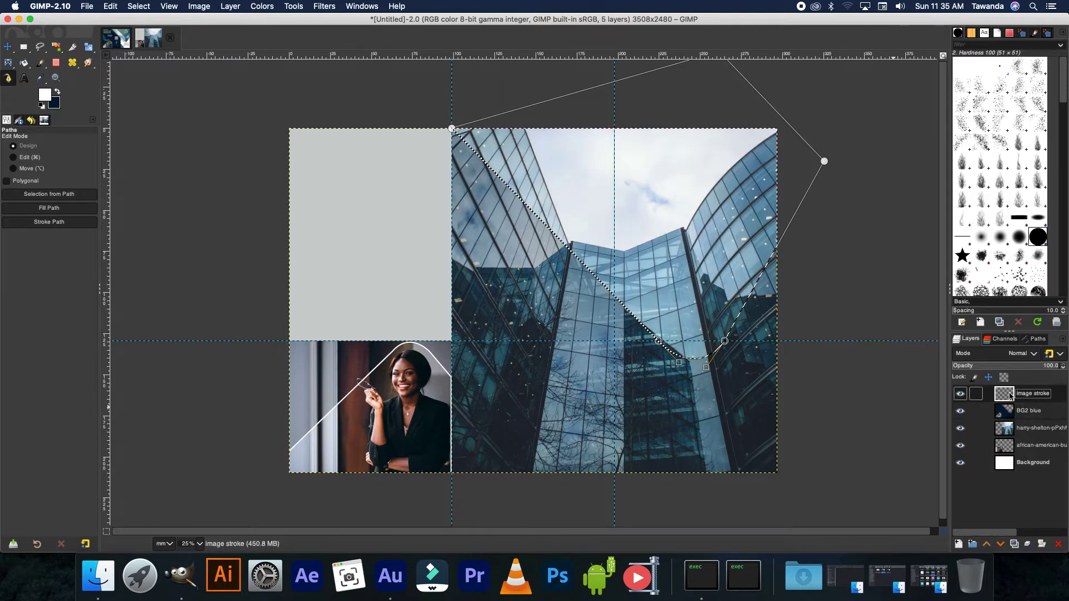
right_click(706, 359)
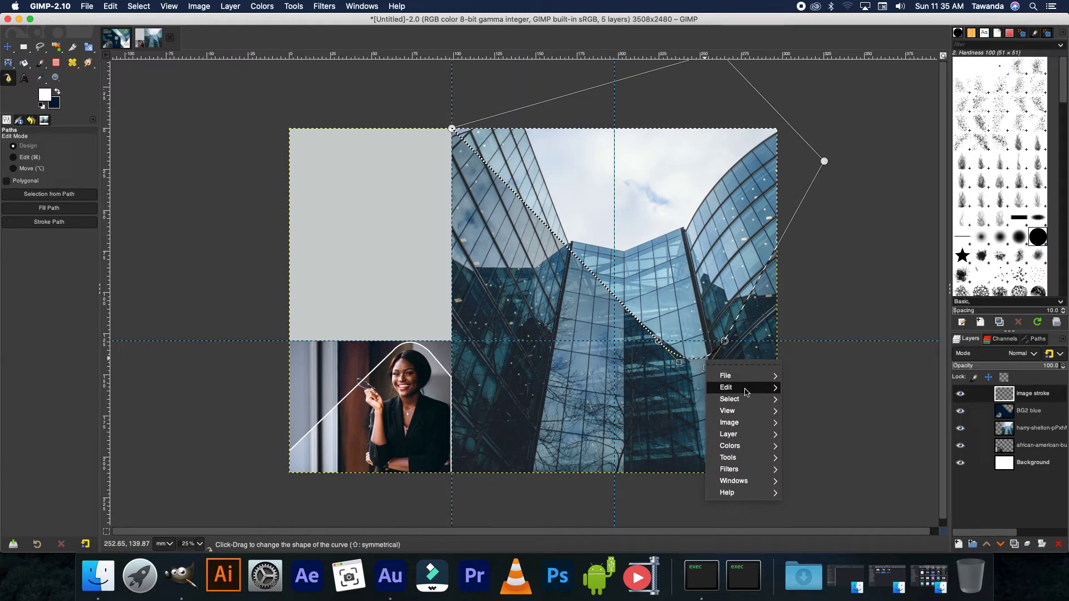
mouse_move(735, 387)
click(817, 524)
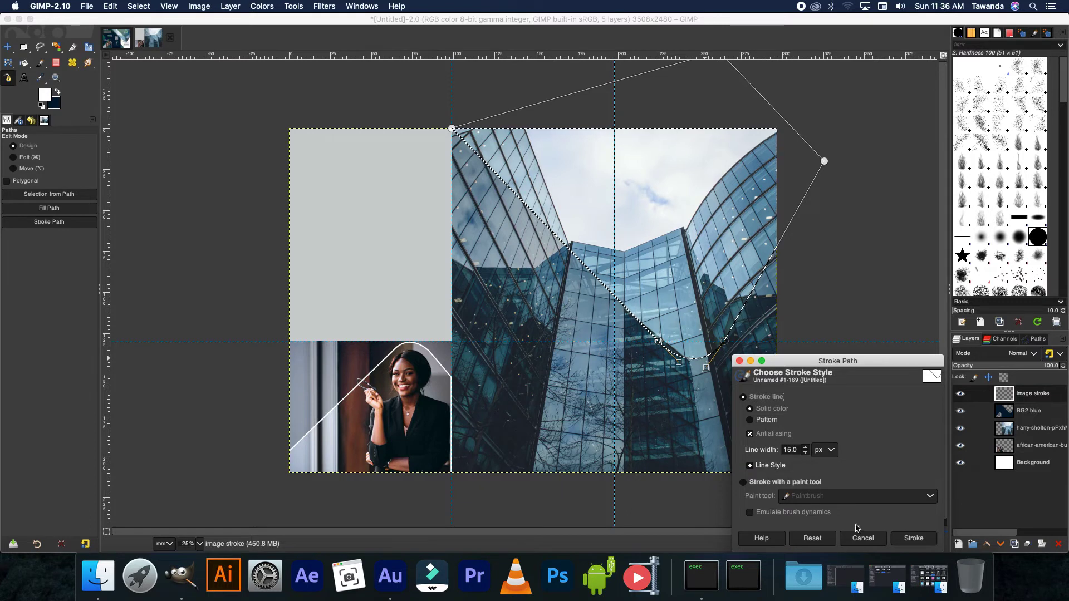
click(911, 538)
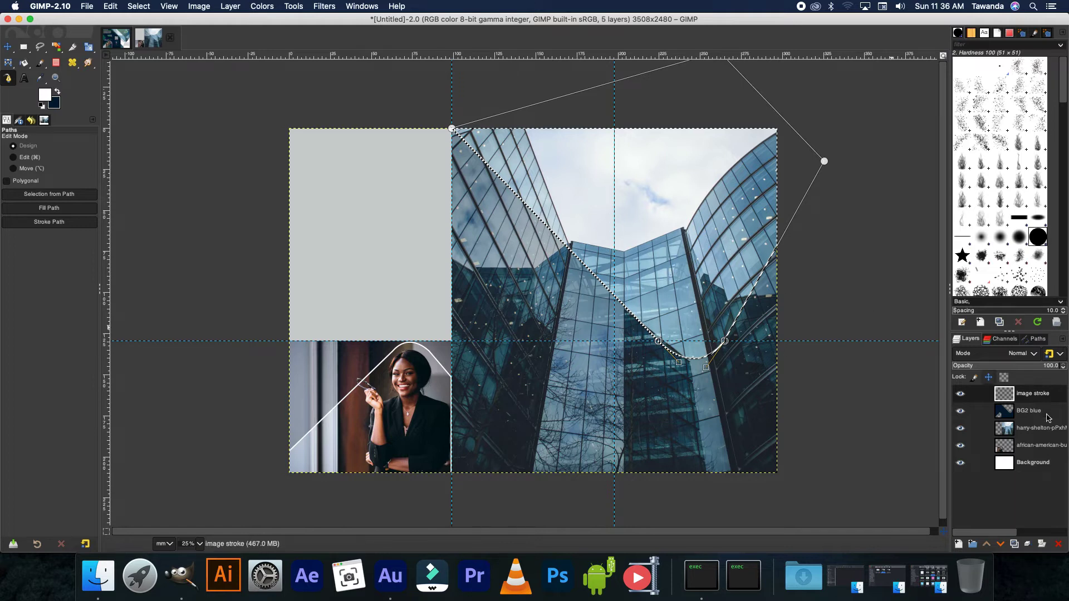
click(1006, 429)
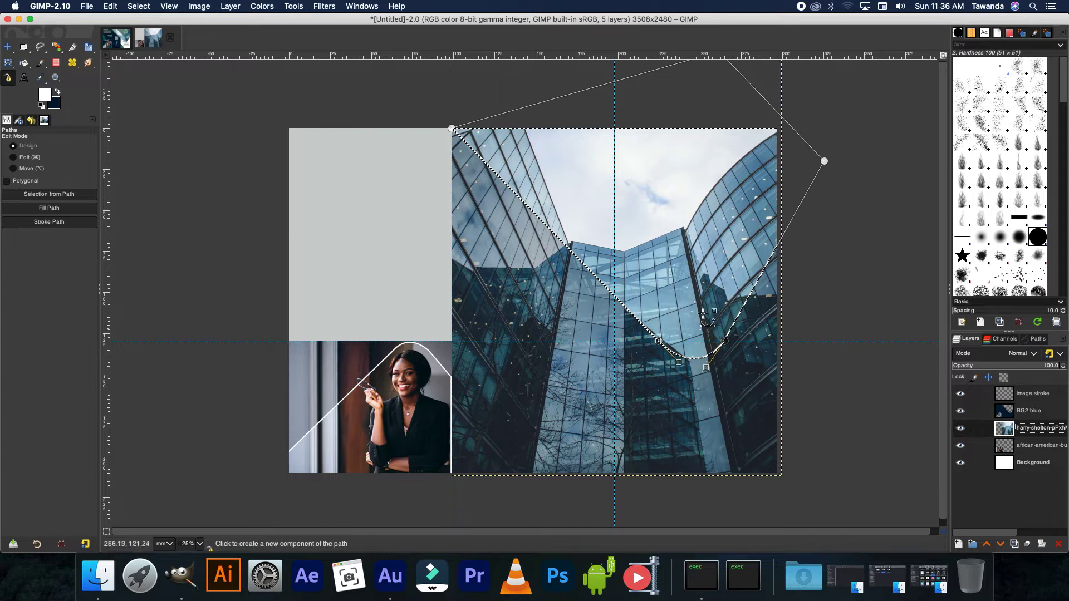
- Invert the curved path selection and delete the building photo outside the curve
right_click(710, 346)
mouse_move(741, 374)
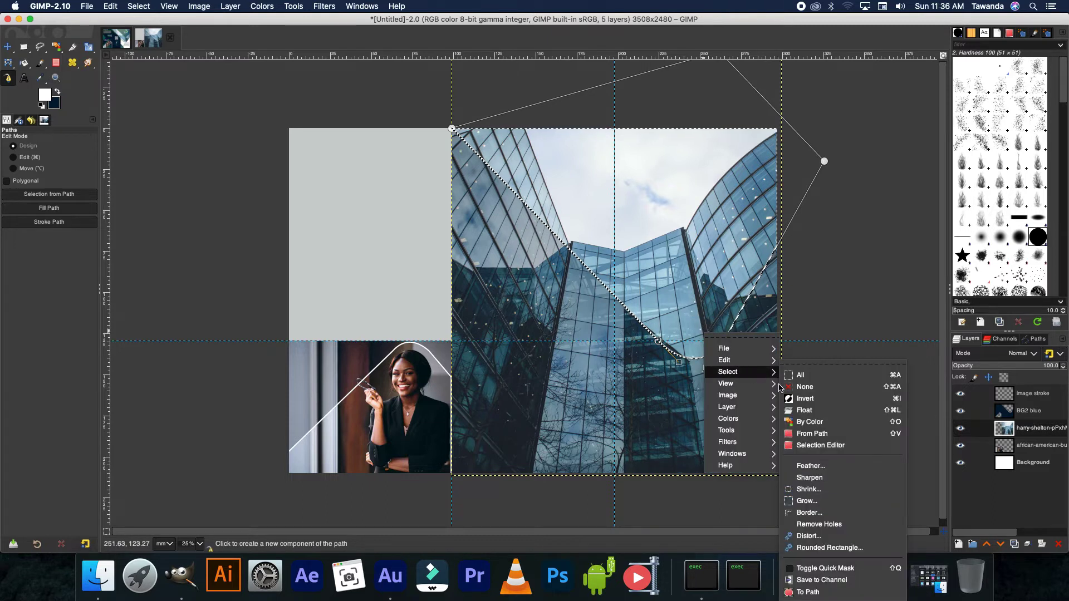
click(801, 398)
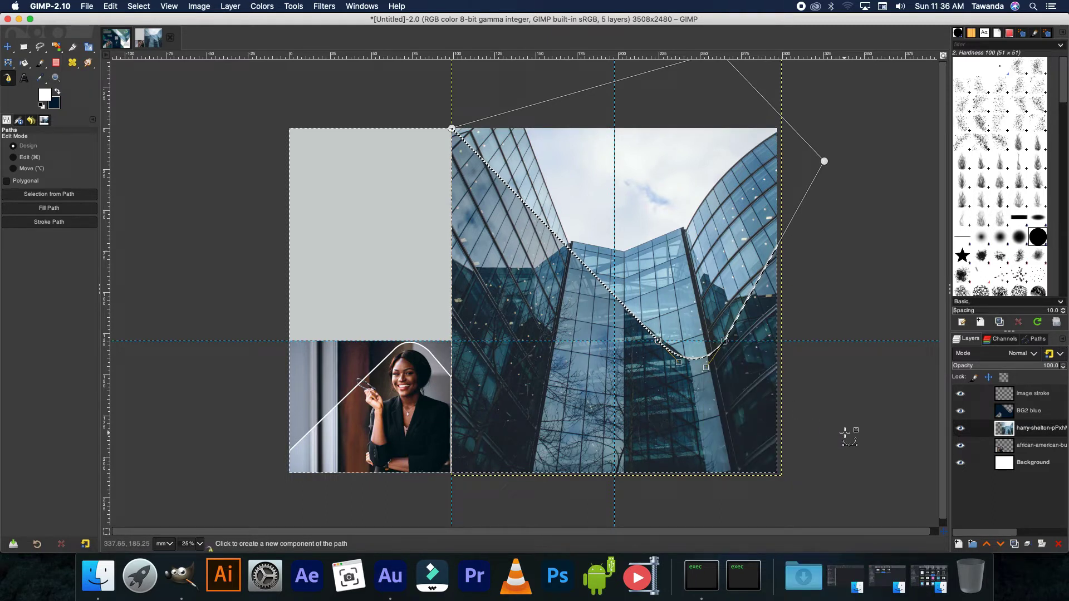
key(Delete)
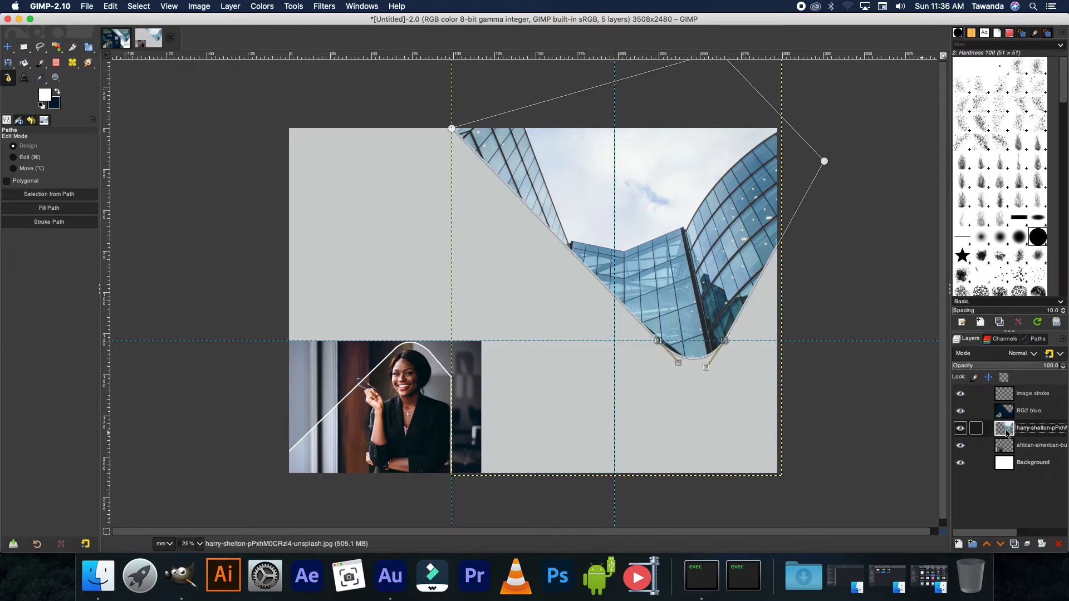
- Set the BG2 blue navy layer to 100% opacity and view the finished brochure
click(8, 46)
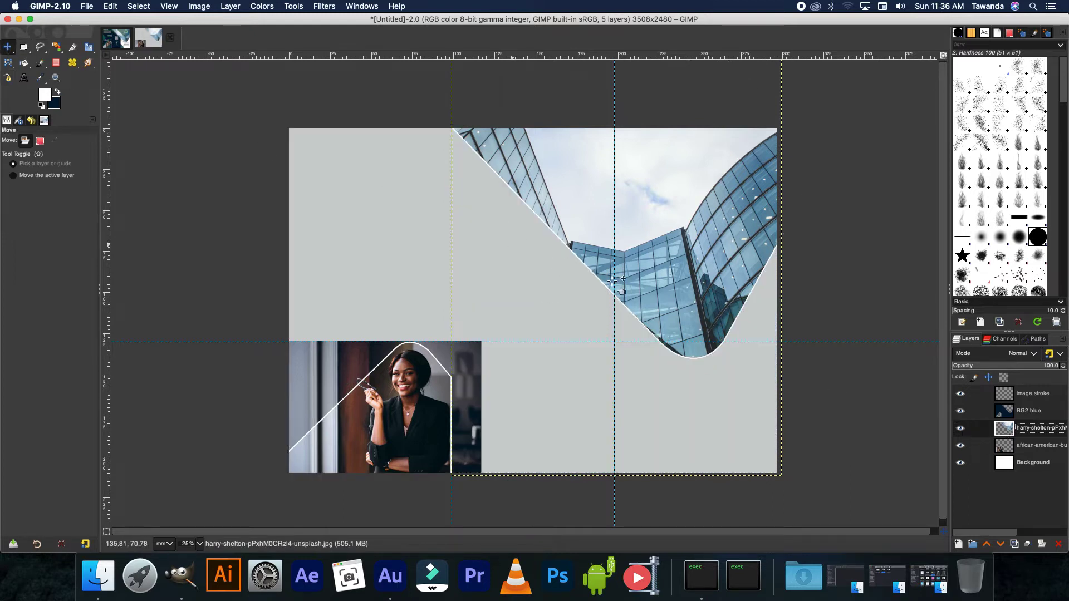
click(1013, 413)
drag(1011, 363, 1065, 362)
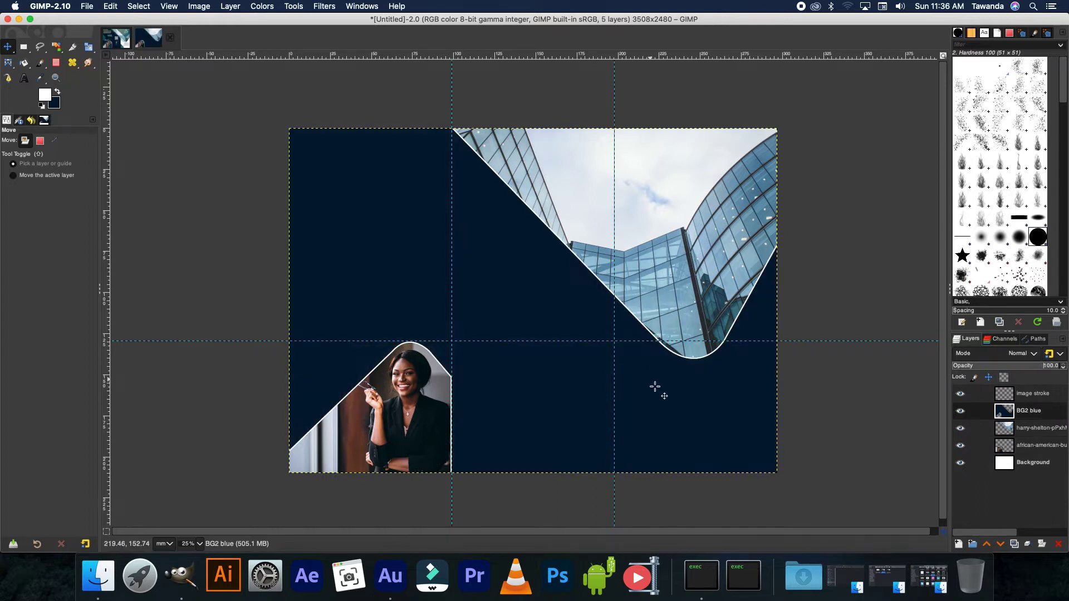
click(121, 46)
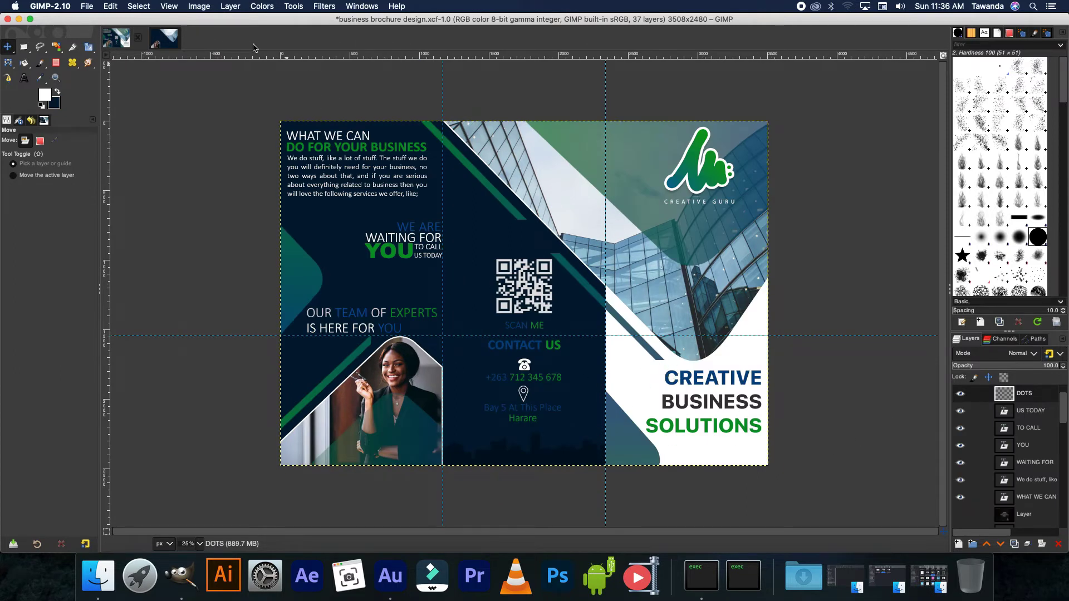
- Rectangle-select the right-hand column, delete its navy, deselect, and compare with the finished brochure
click(167, 40)
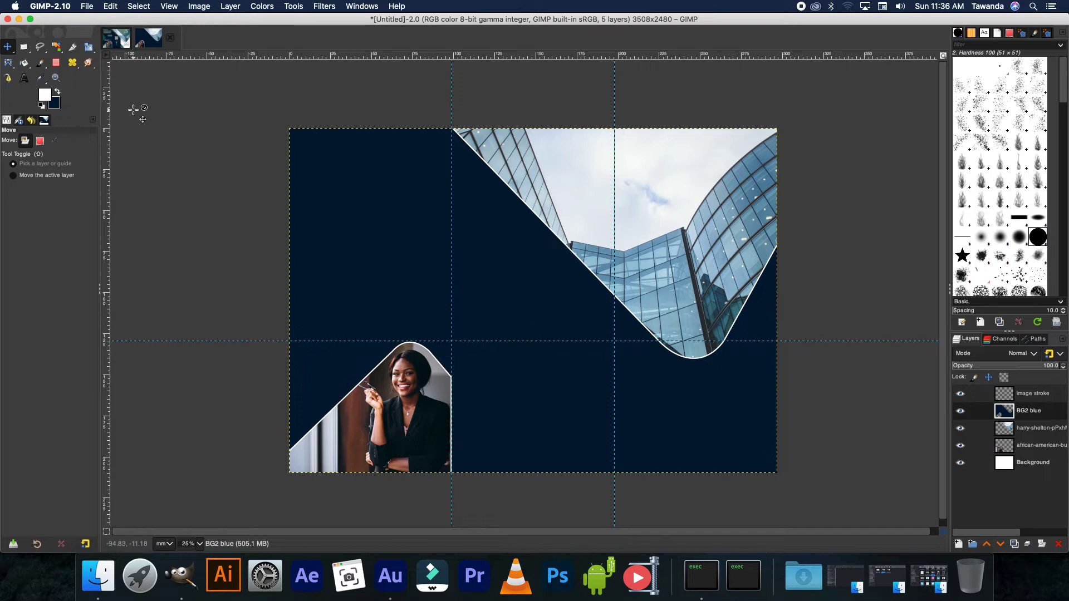
key(r)
drag(614, 124, 776, 473)
key(Delete)
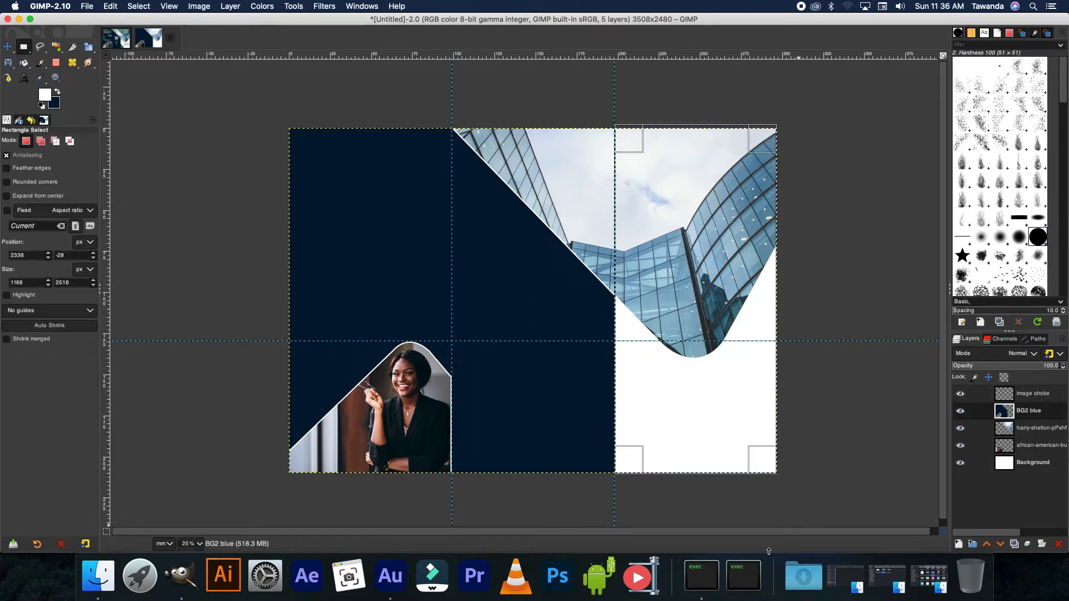
key(ctrl+shift+a)
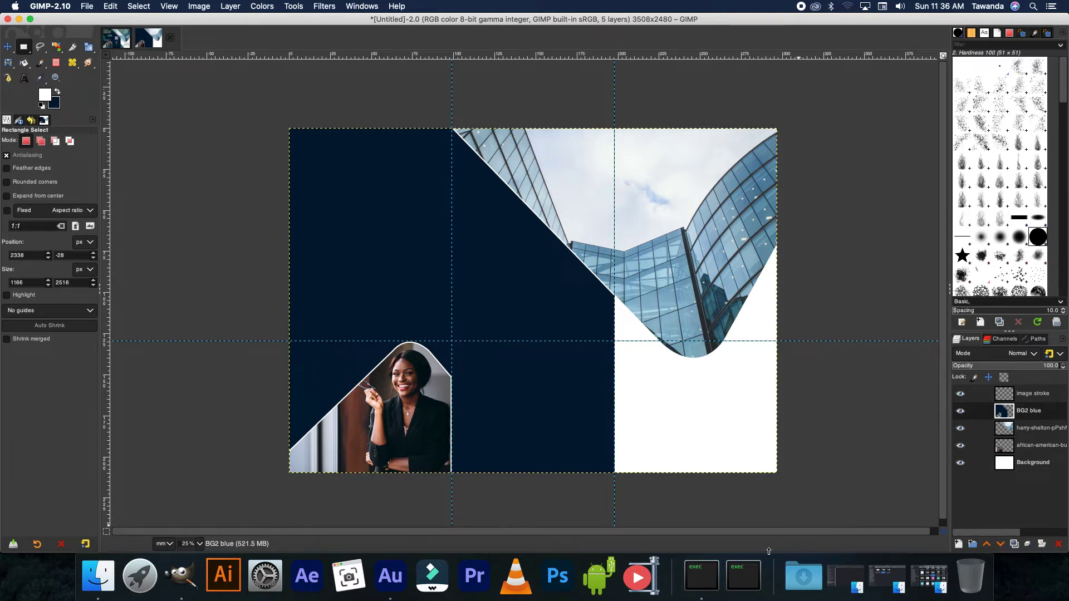
click(115, 39)
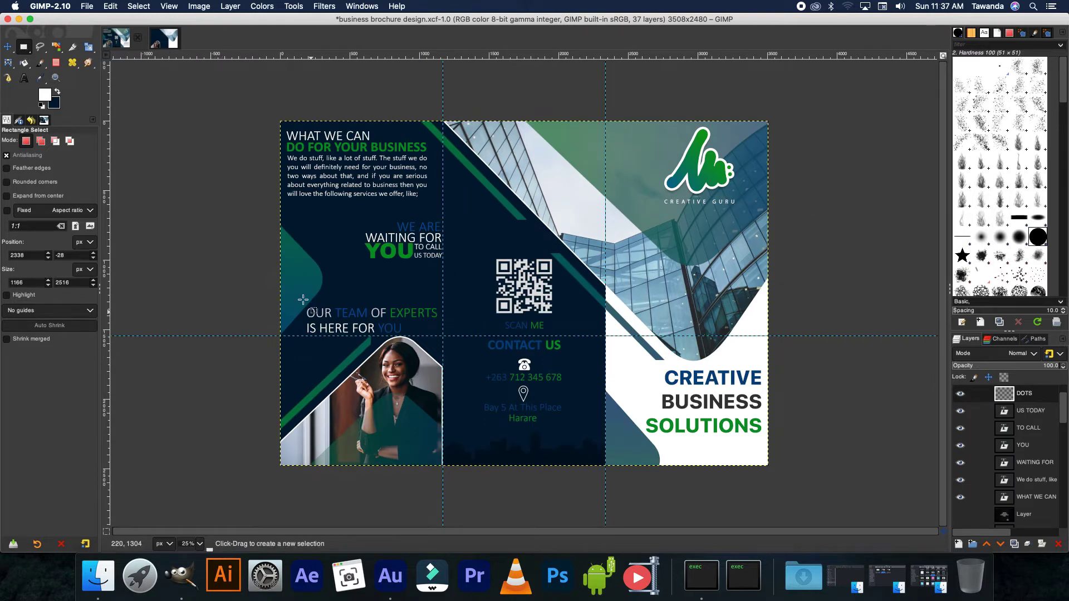
- Back in the Untitled image, make path Unnamed #1 visible and pick the Paths tool (B)
click(163, 38)
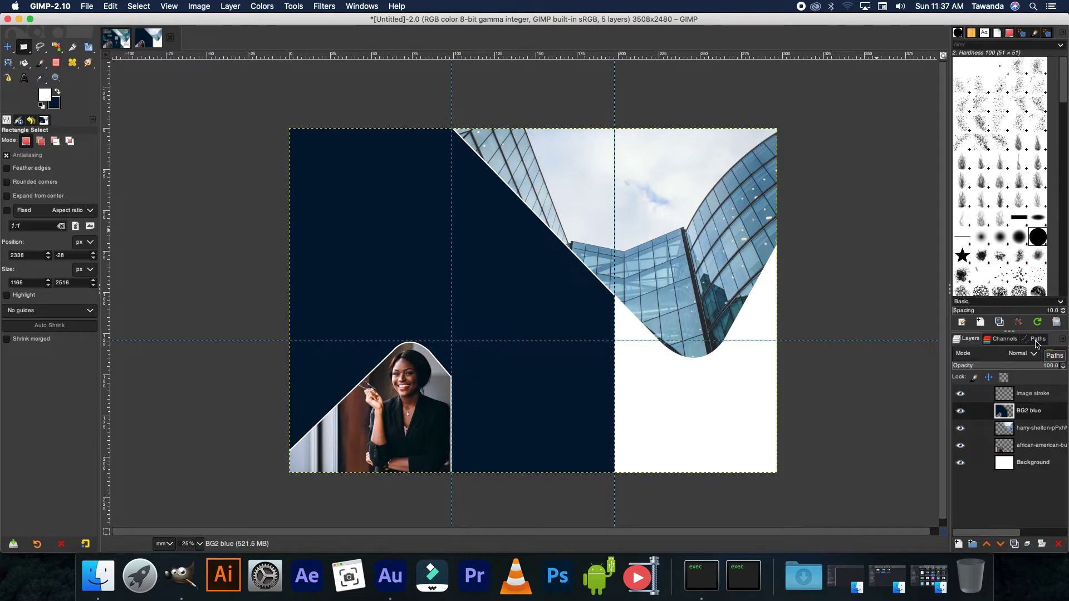
click(1037, 343)
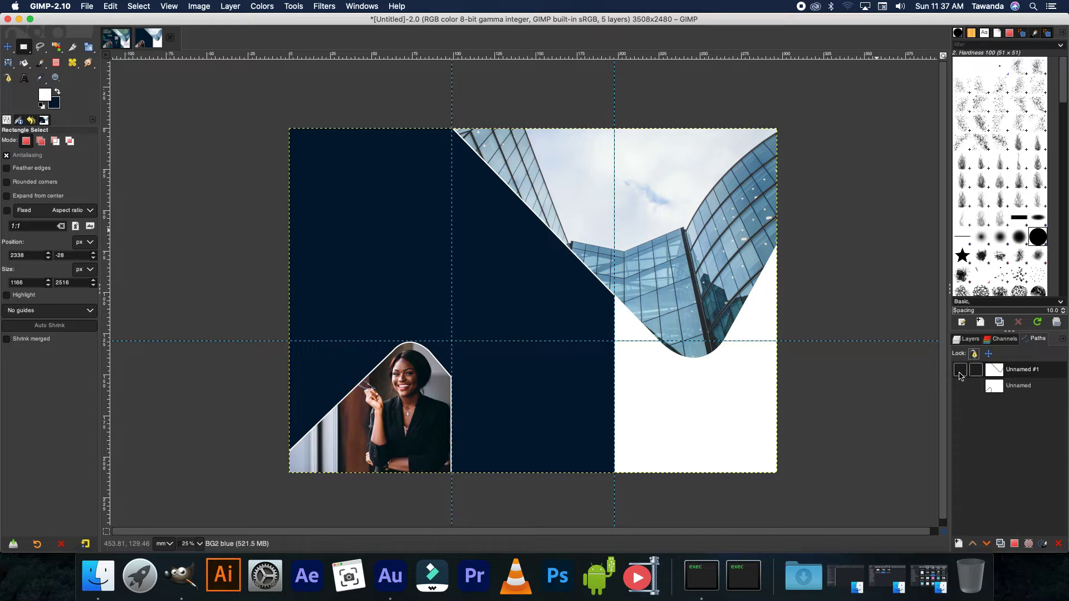
click(960, 371)
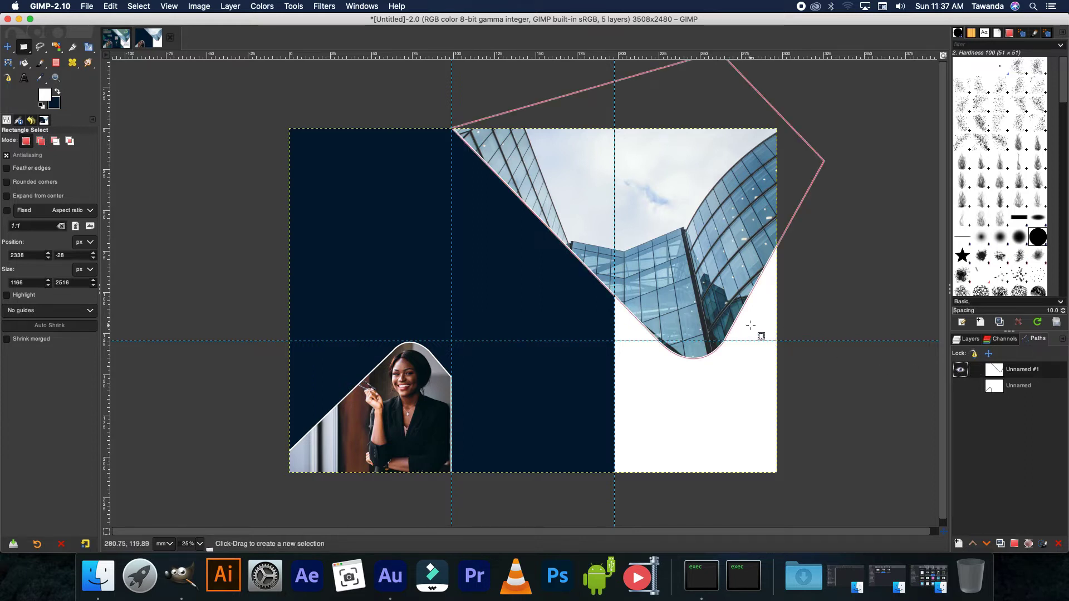
key(b)
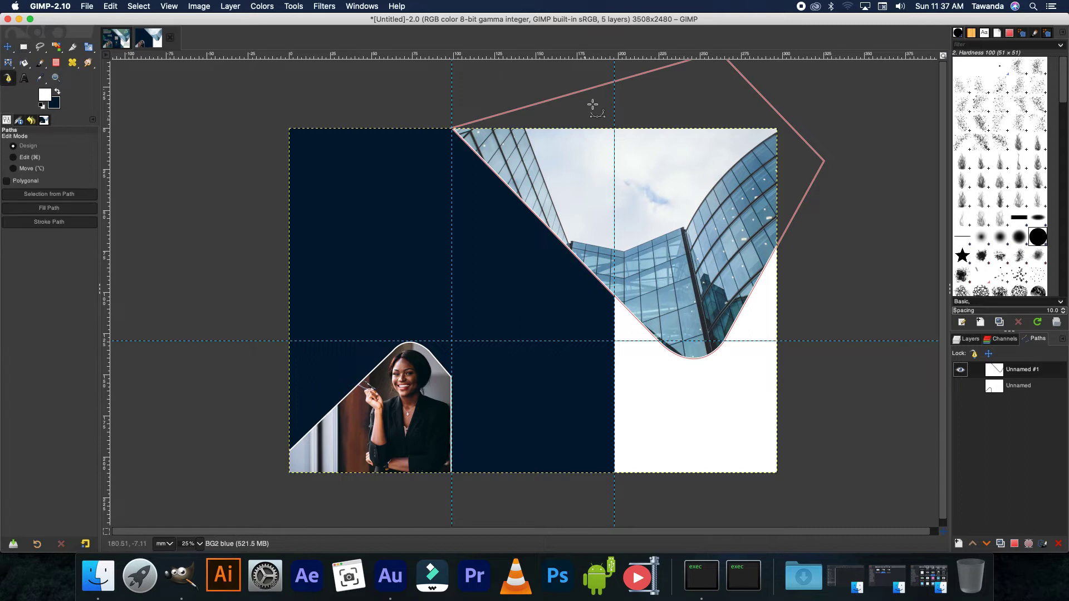
- Activate the curved path, then add a new layer above the image stroke layer
click(548, 101)
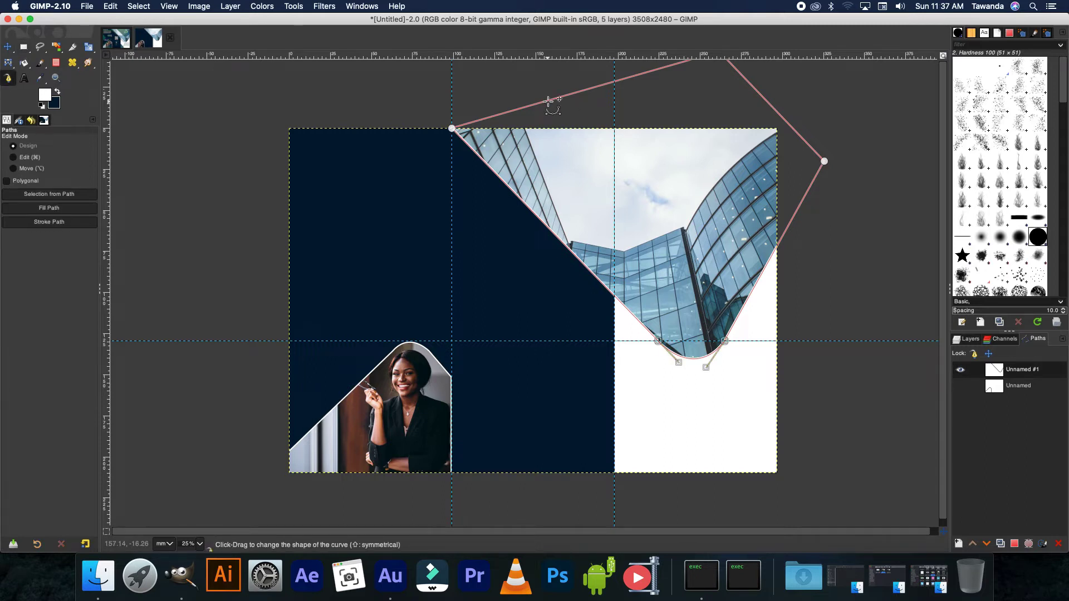
click(973, 340)
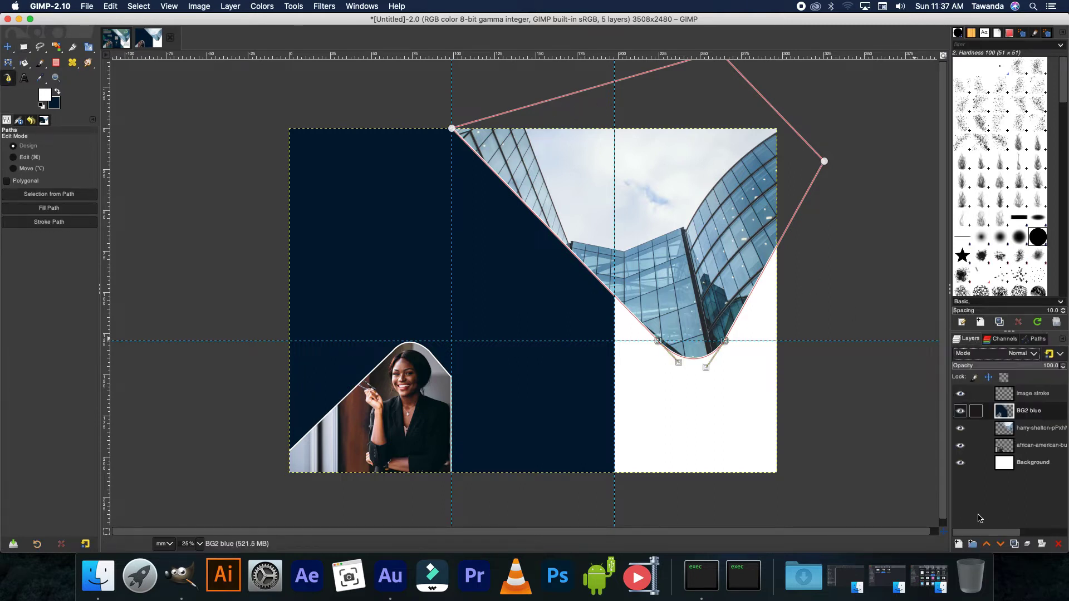
click(1003, 394)
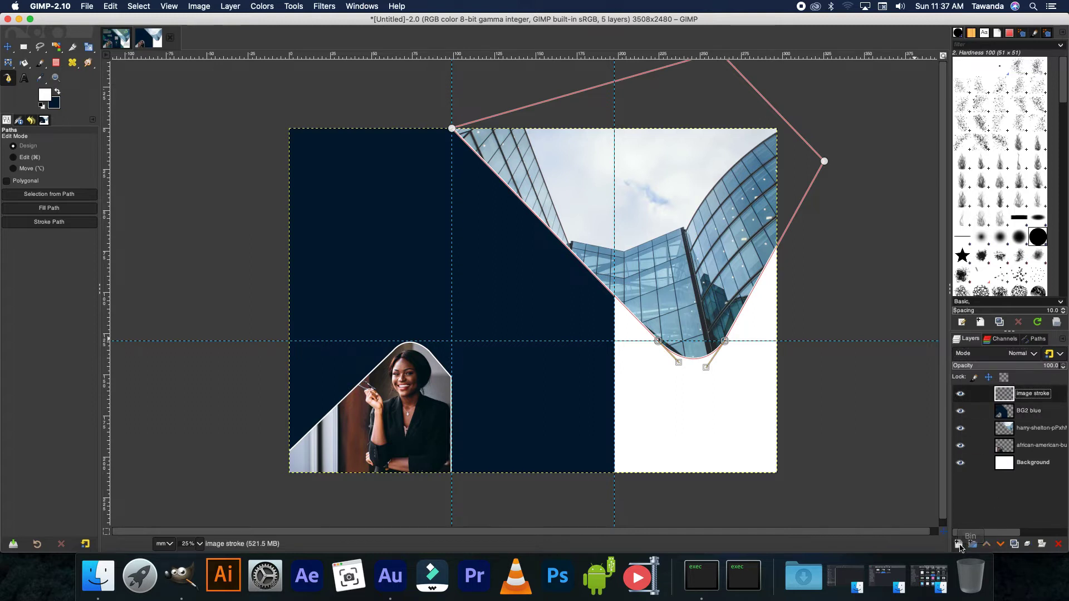
click(959, 545)
click(1039, 537)
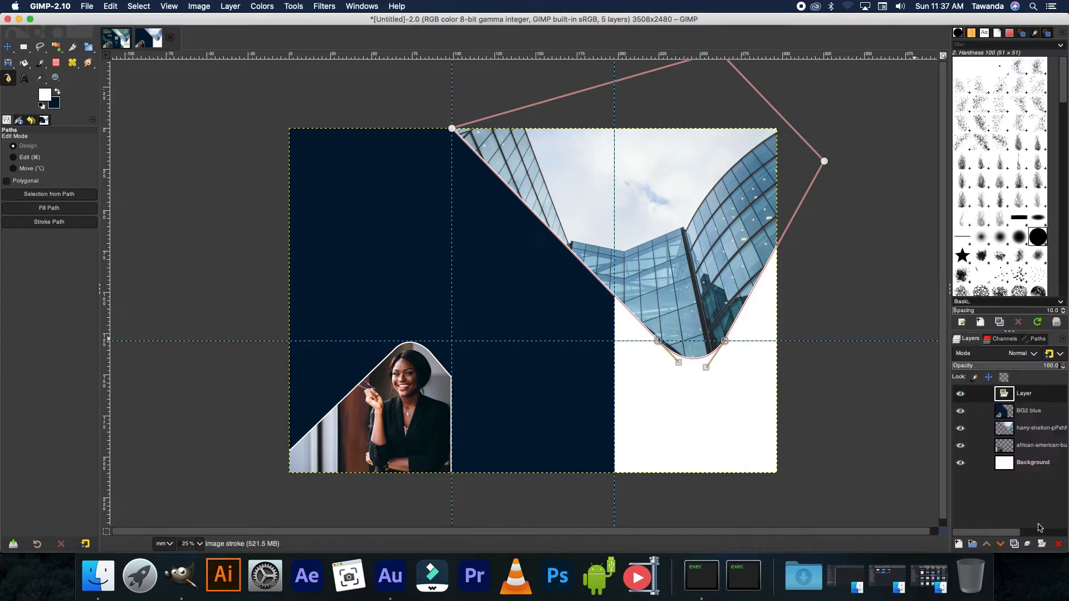
- Name the new layer 'gradient shape' and convert the curved path into a selection
double_click(1022, 394)
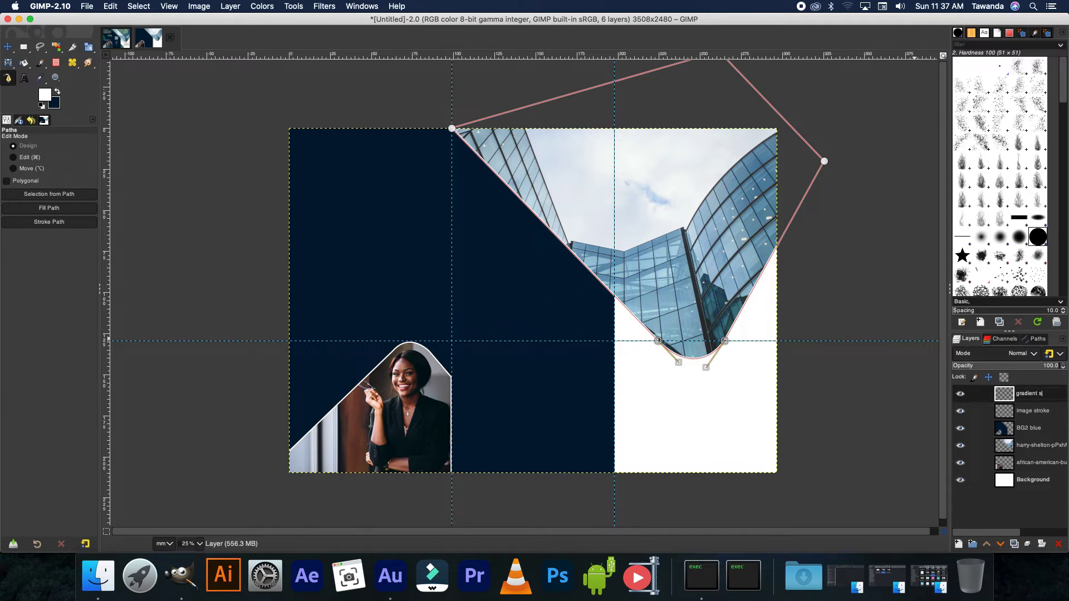
text(gradient shape)
key(Return)
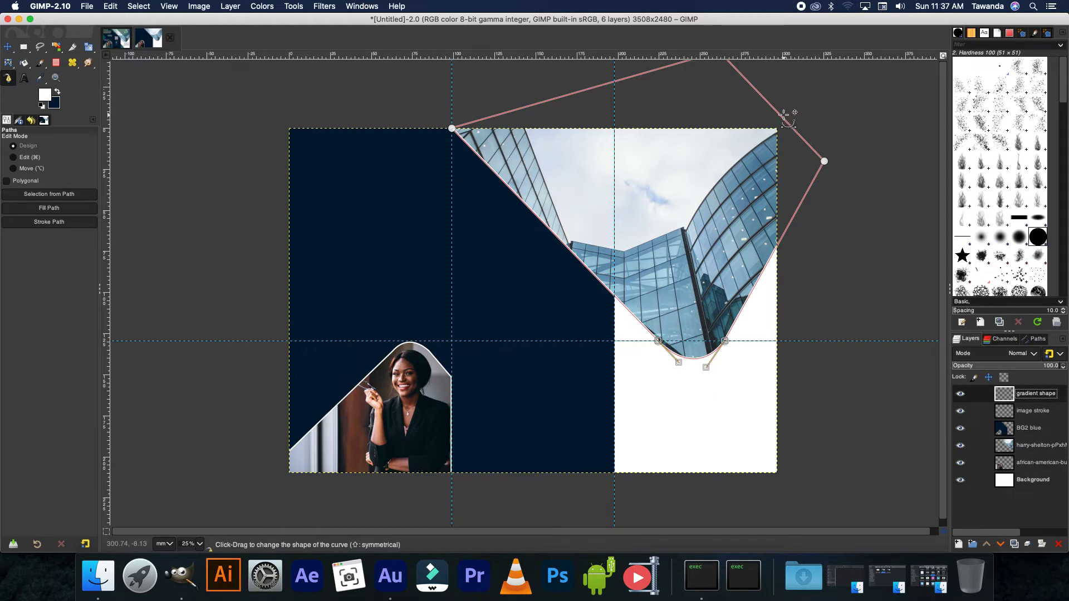
key(shift+v)
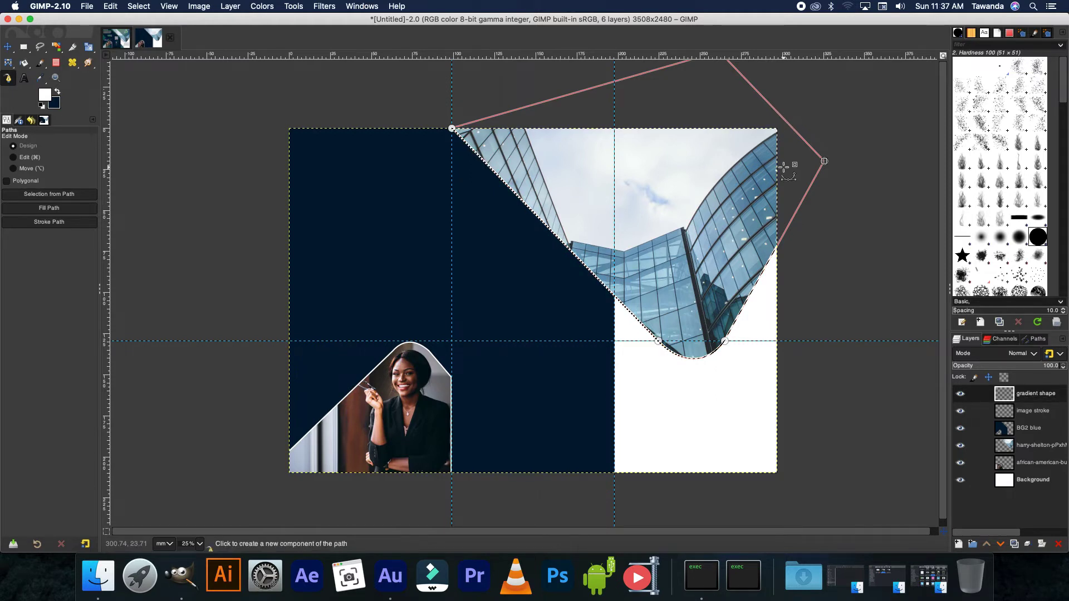
- Set the foreground colour to green and the background colour to blue 0051a5
click(48, 96)
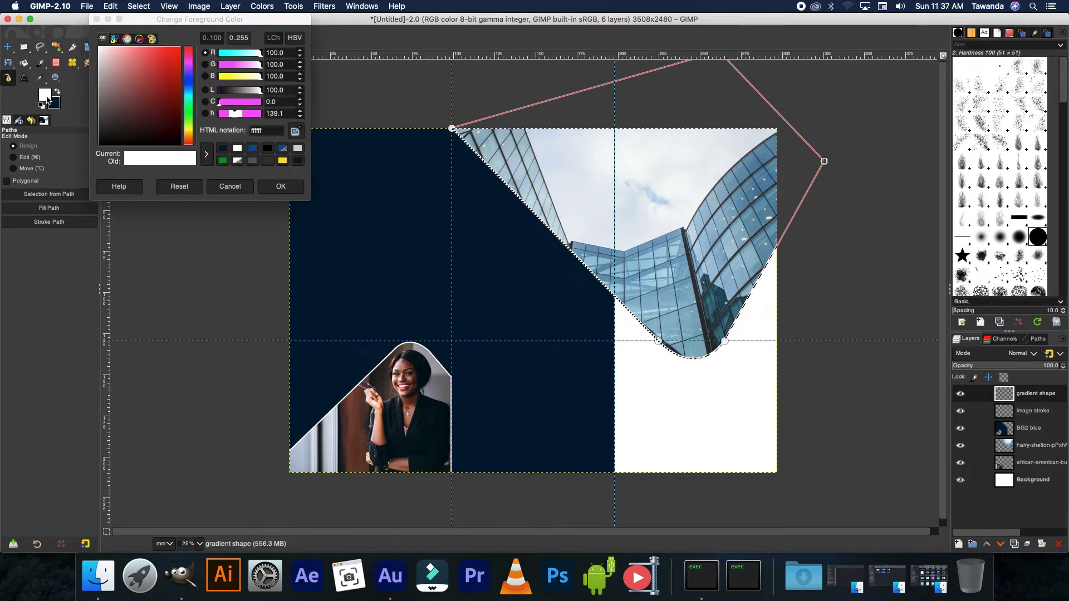
click(221, 160)
click(280, 186)
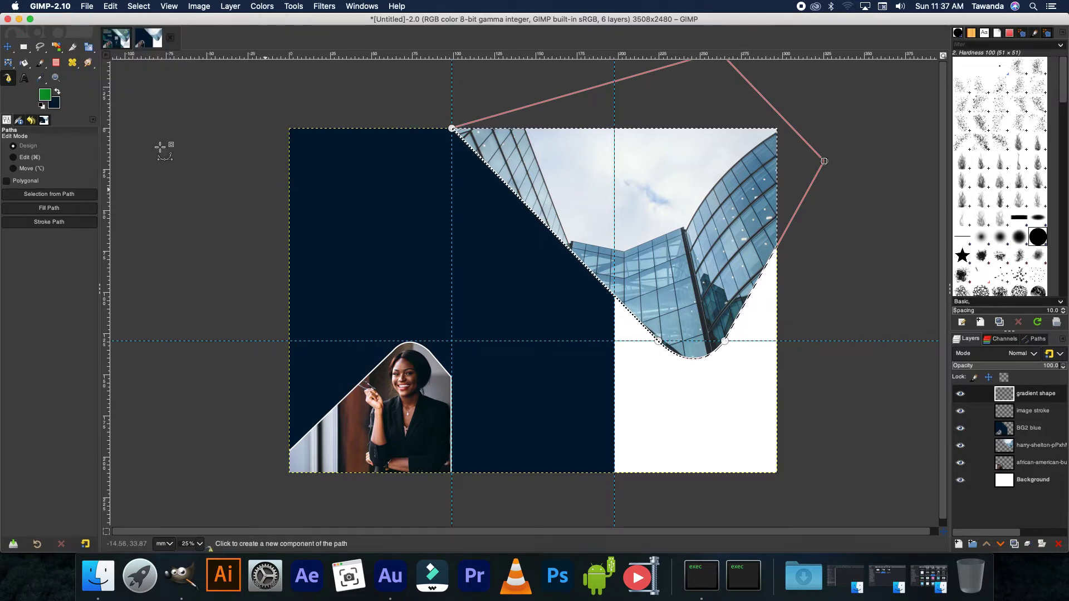
click(56, 102)
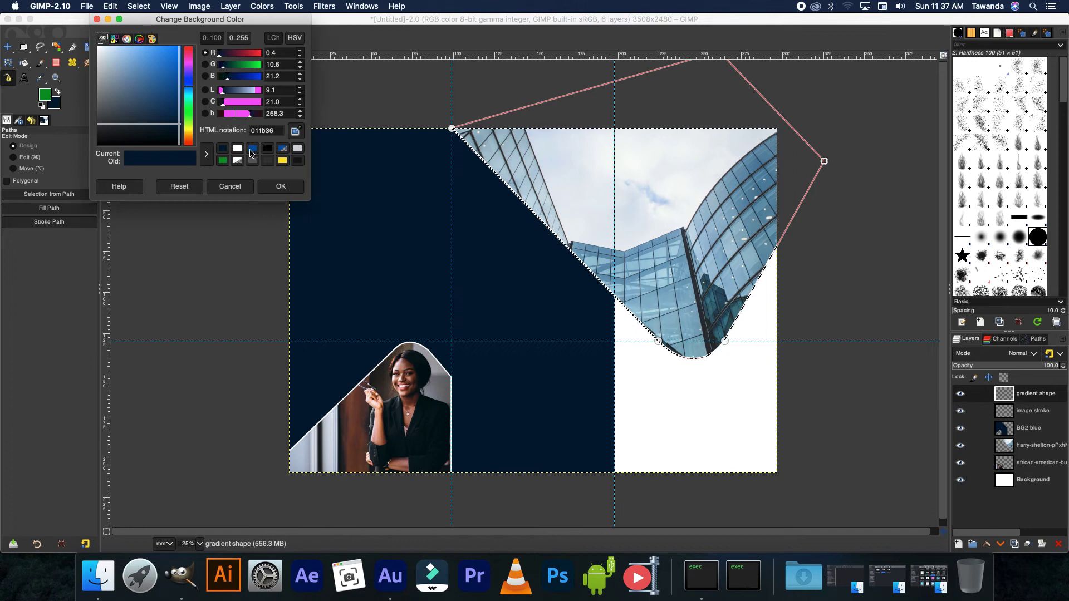
click(252, 147)
click(281, 187)
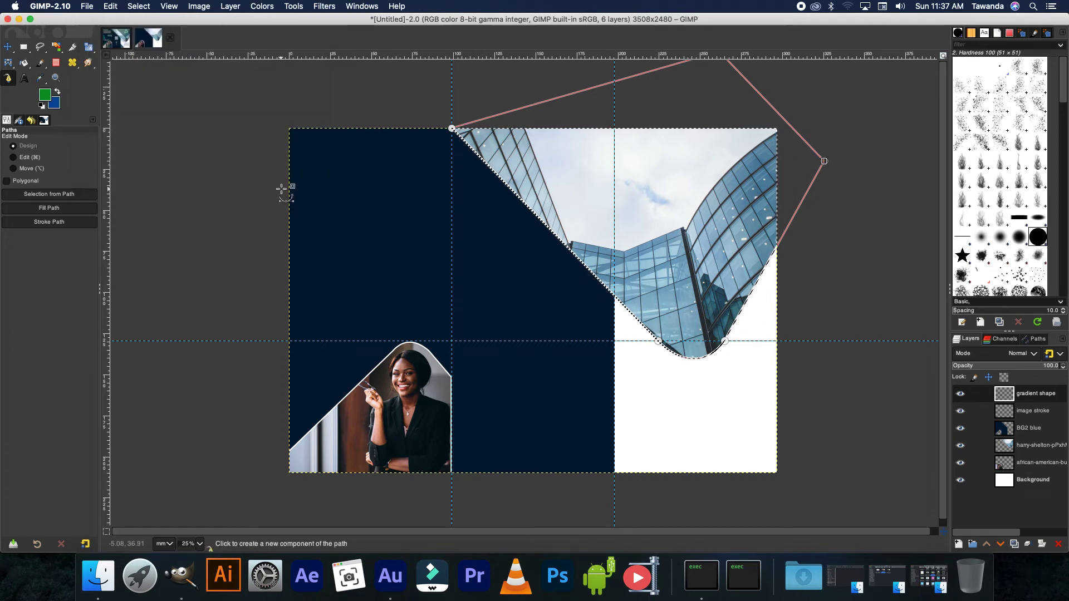
- Fill the curved selection with a green-to-blue gradient using the Gradient tool
right_click(27, 71)
click(56, 78)
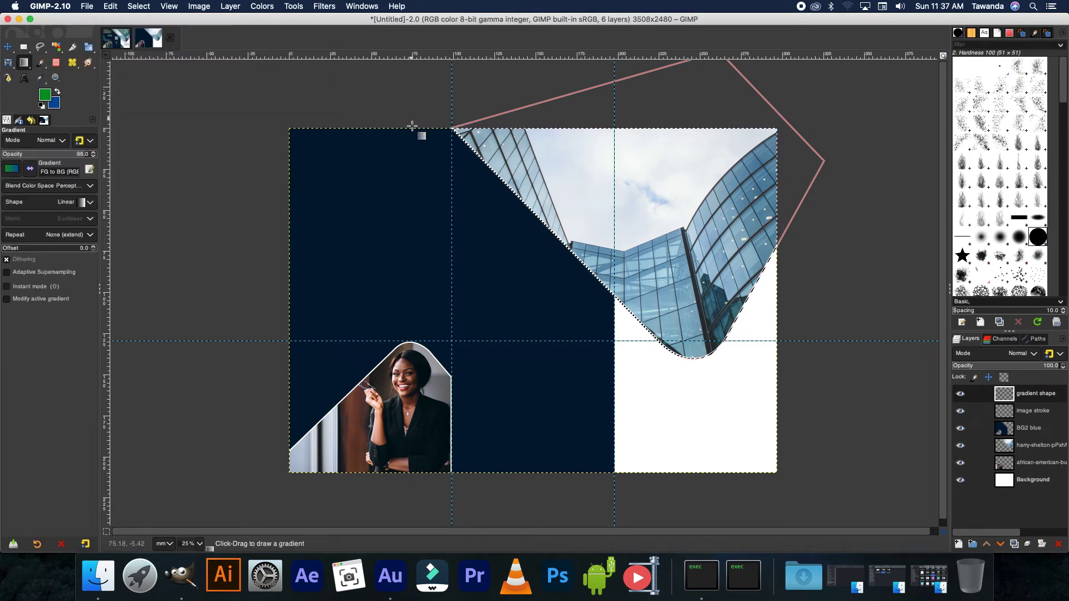
drag(454, 146, 850, 155)
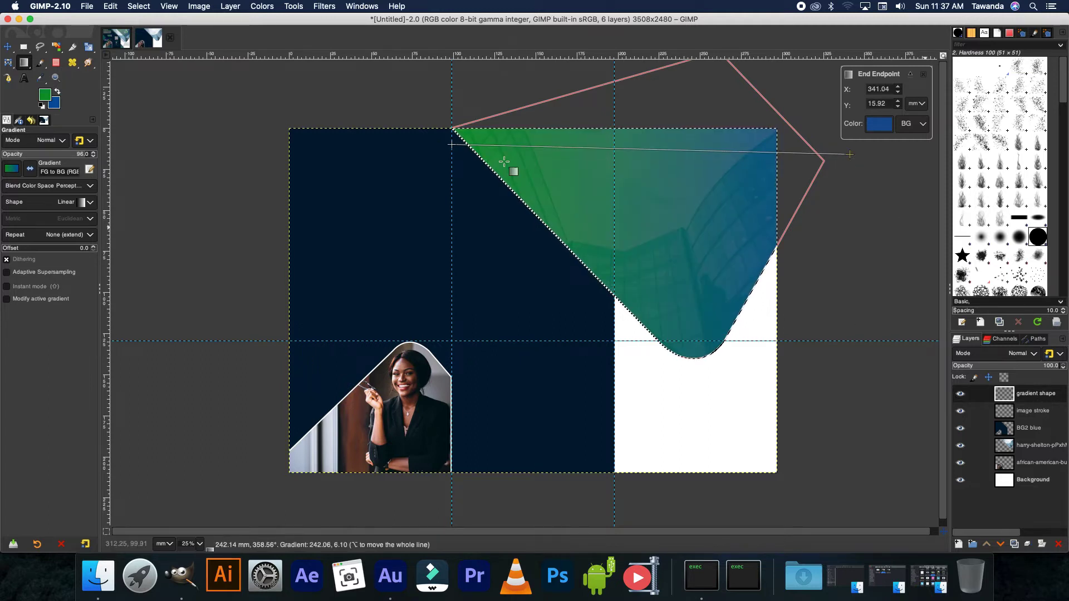
click(7, 47)
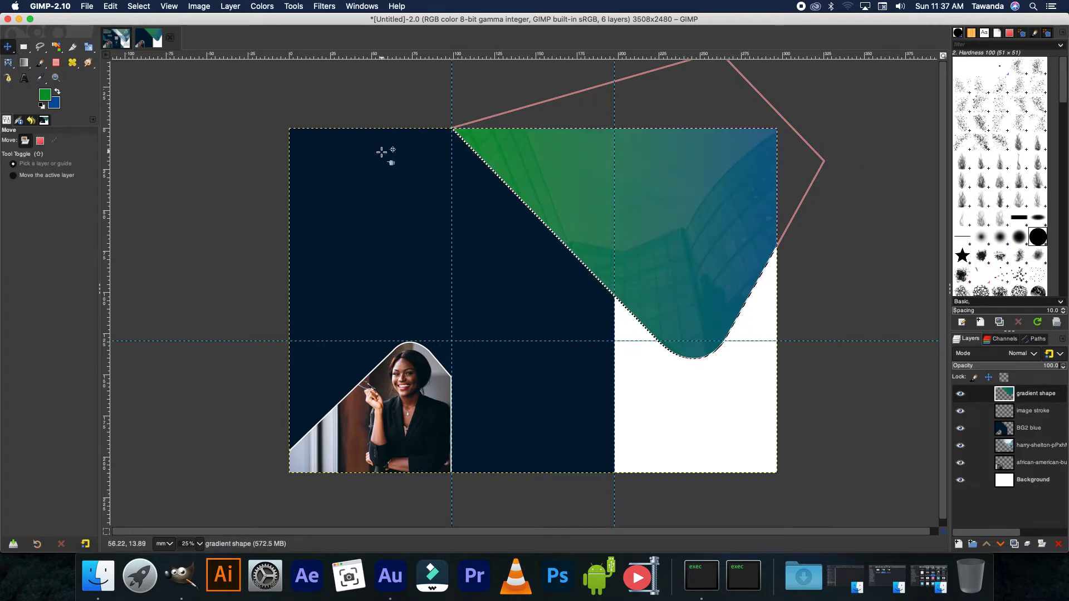
- Deselect, hide path Unnamed #1, and move the gradient shape up and slightly right
key(ctrl+shift+a)
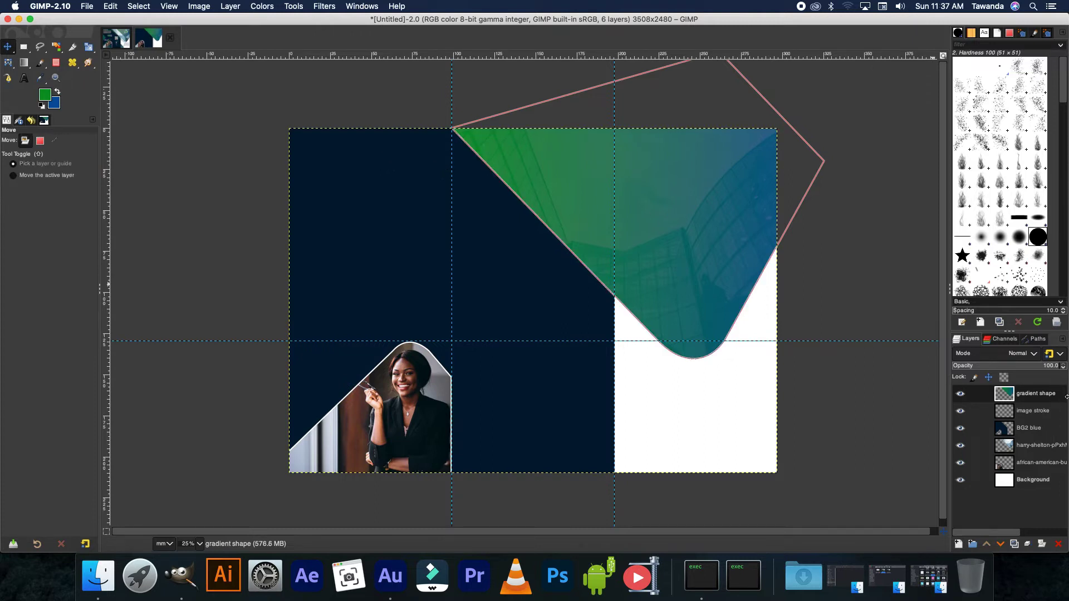
click(1036, 339)
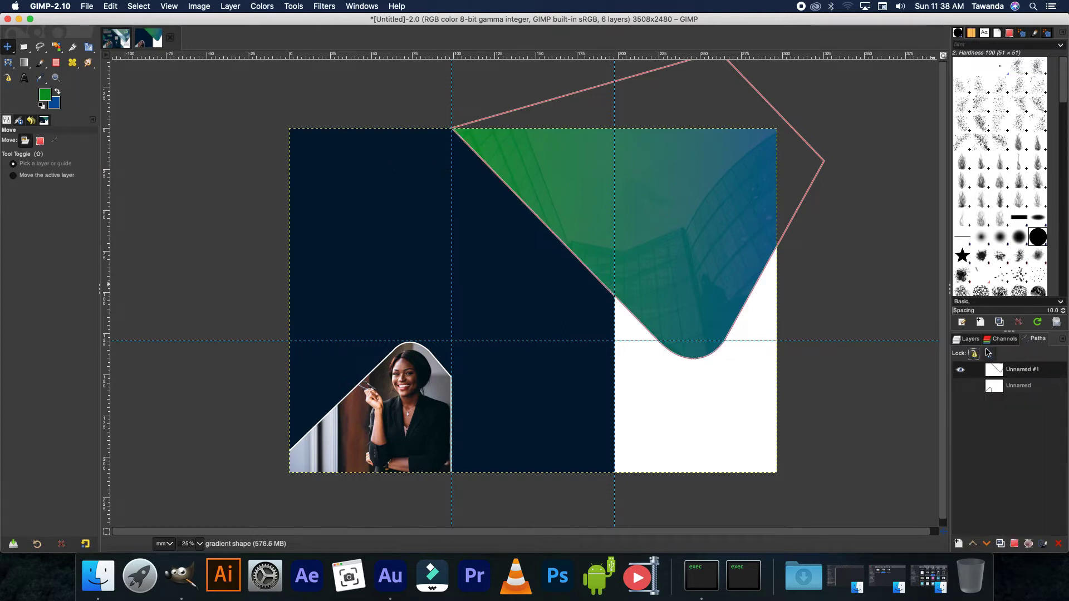
click(963, 372)
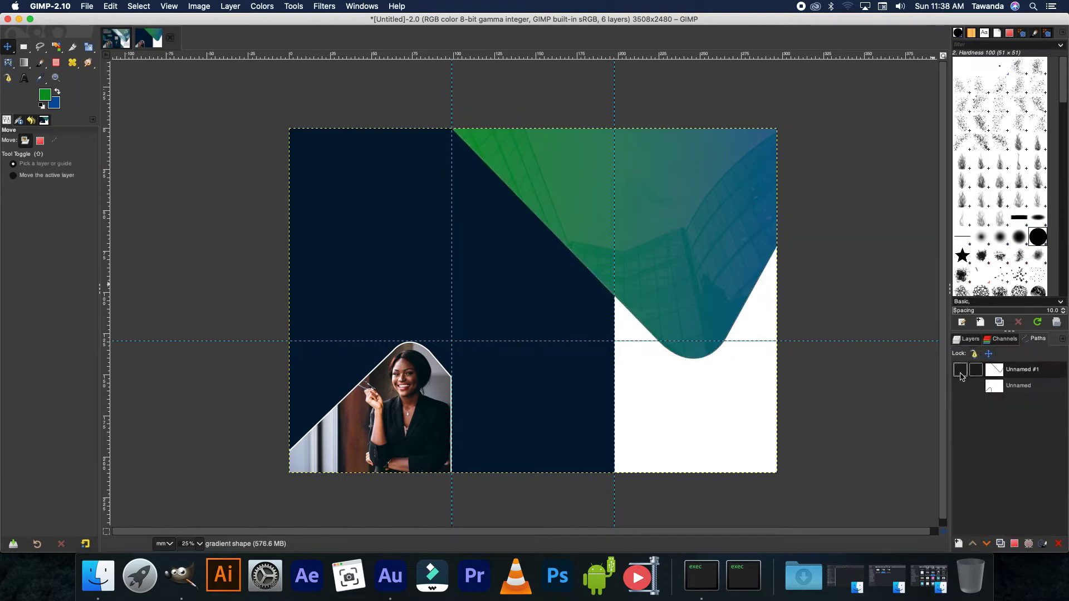
click(969, 339)
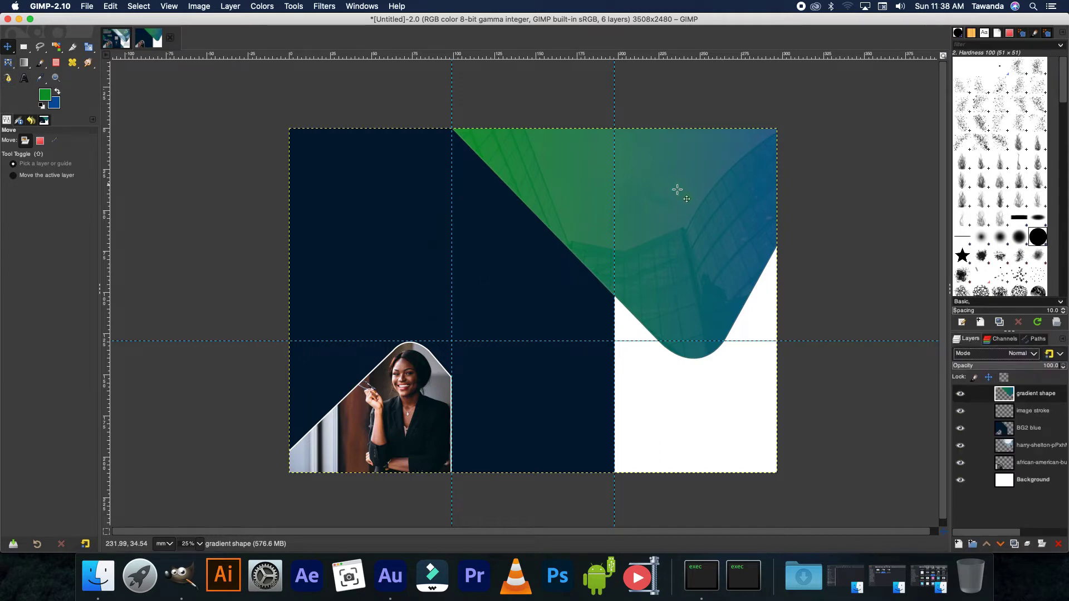
drag(680, 197, 690, 179)
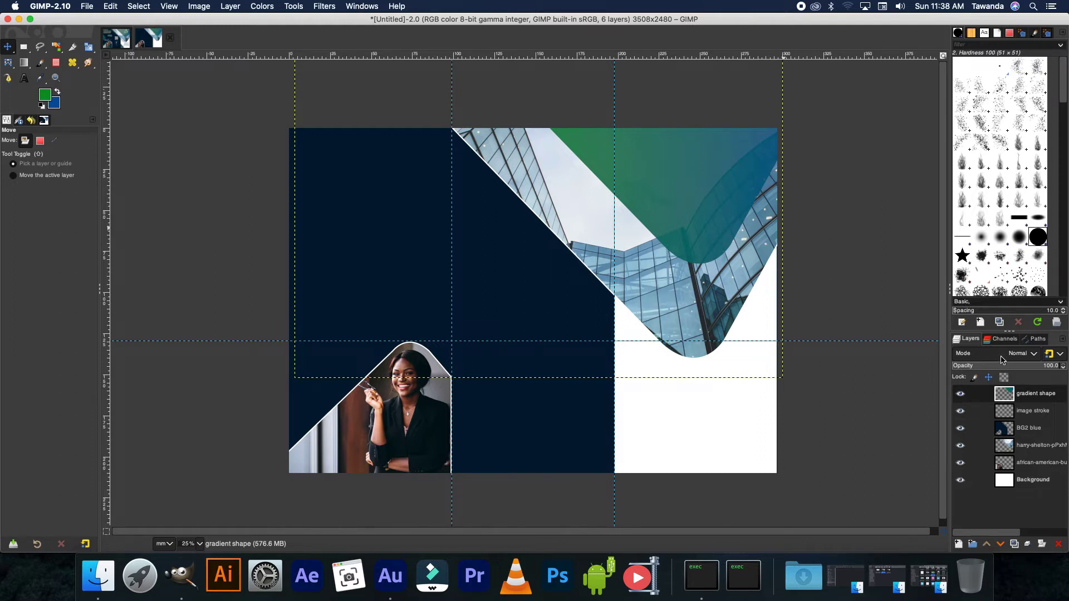
click(1036, 340)
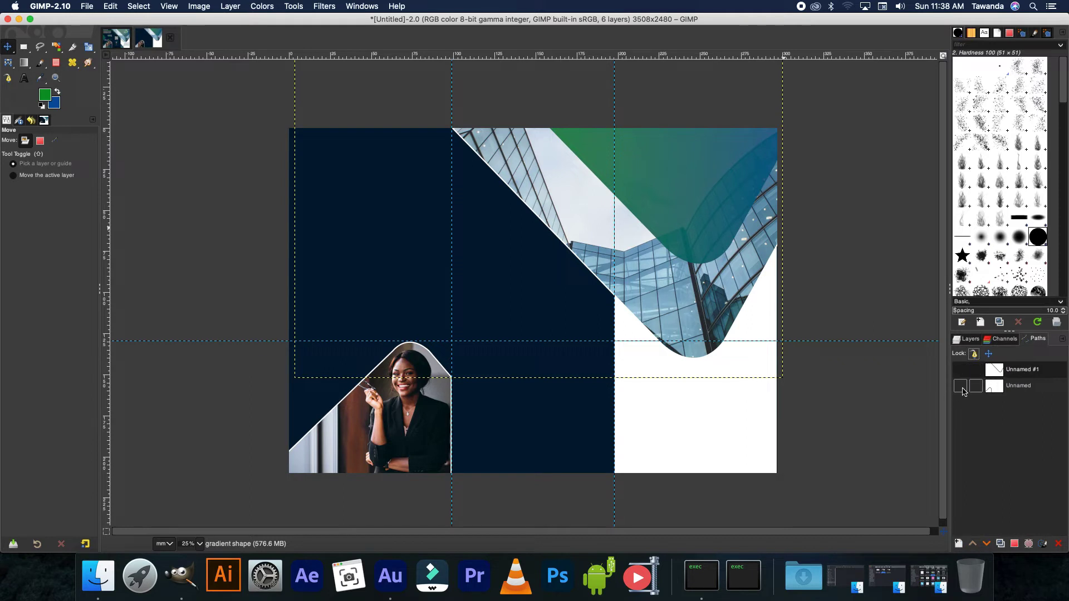
- Show the Unnamed path around the woman's photo and add a layer named 'small gradient shape'
click(962, 388)
click(975, 340)
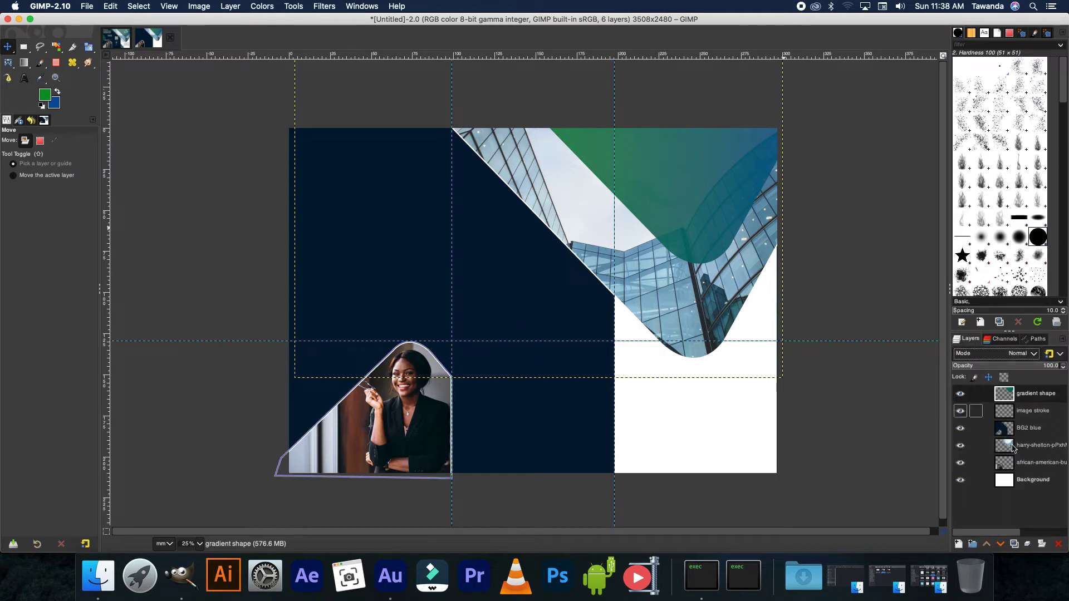
click(958, 543)
click(1040, 535)
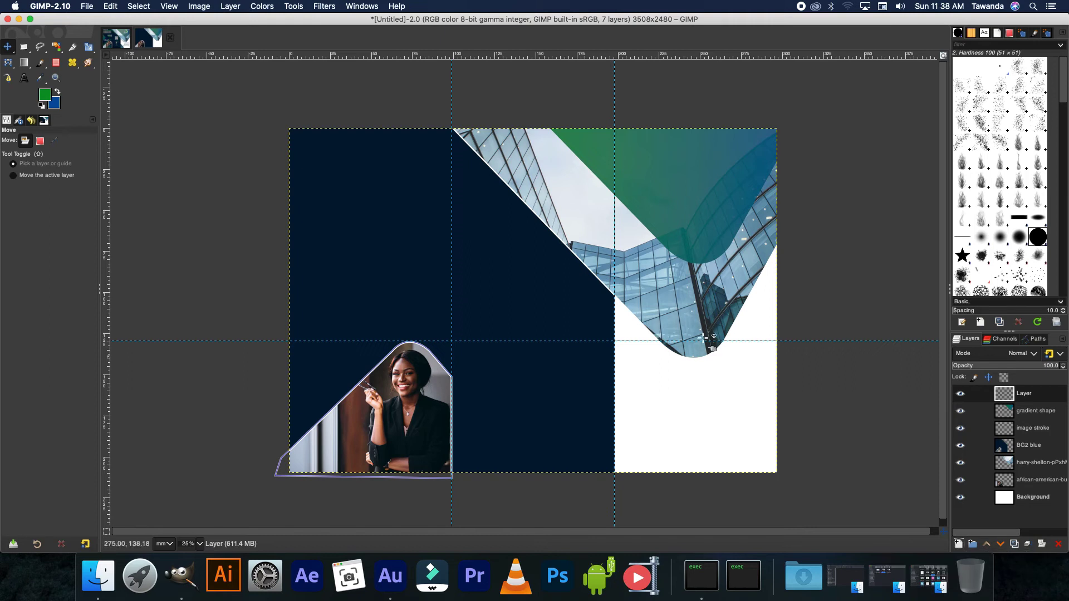
double_click(1048, 393)
text(small gradient shape)
key(Return)
- Fill the photo's path selection with a green-blue gradient and move it down over the photo
key(b)
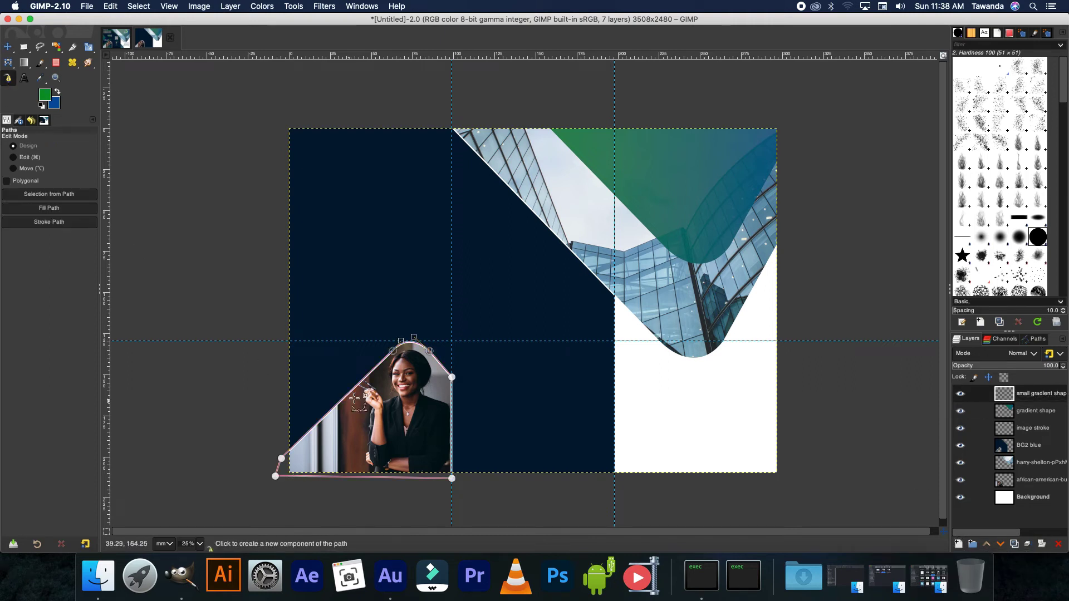
key(shift+v)
key(g)
drag(273, 444, 454, 440)
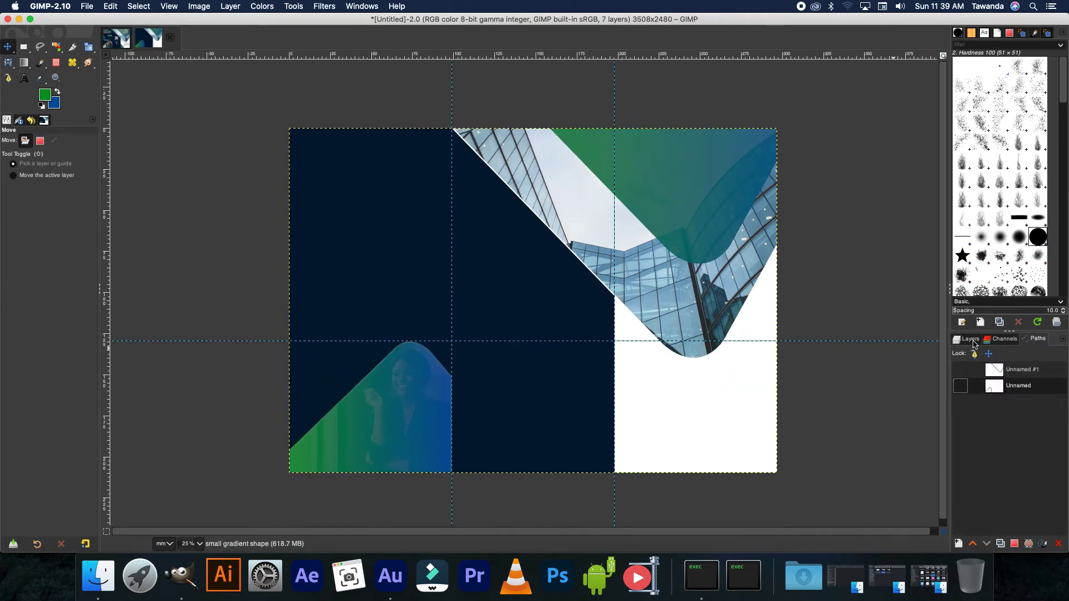
click(969, 339)
drag(399, 411, 400, 474)
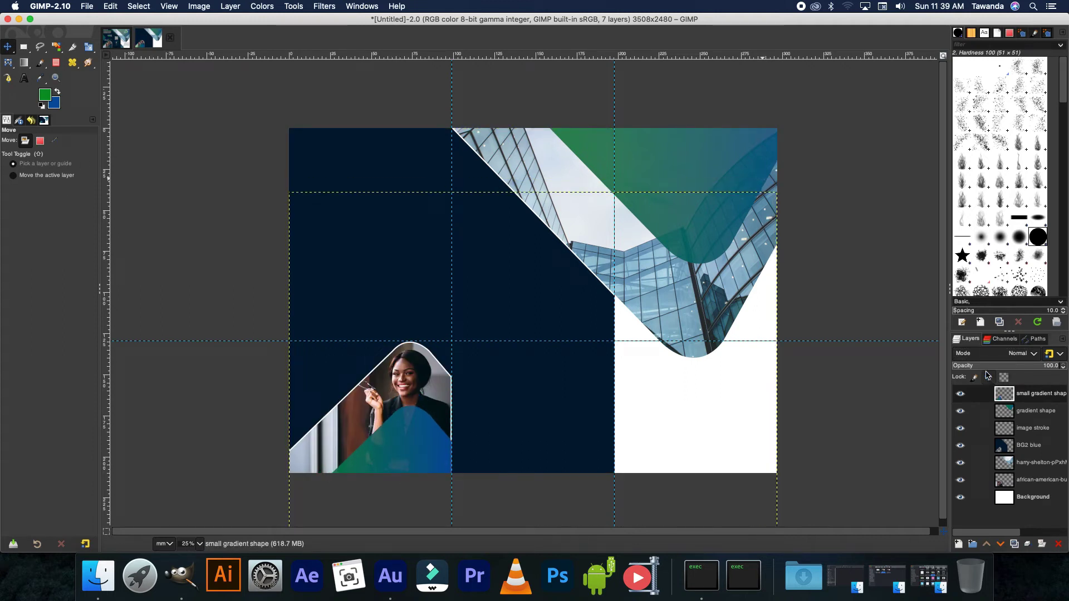
- Set the small gradient shape layer to 42.5% opacity and hide the layer boundary
drag(985, 364, 999, 366)
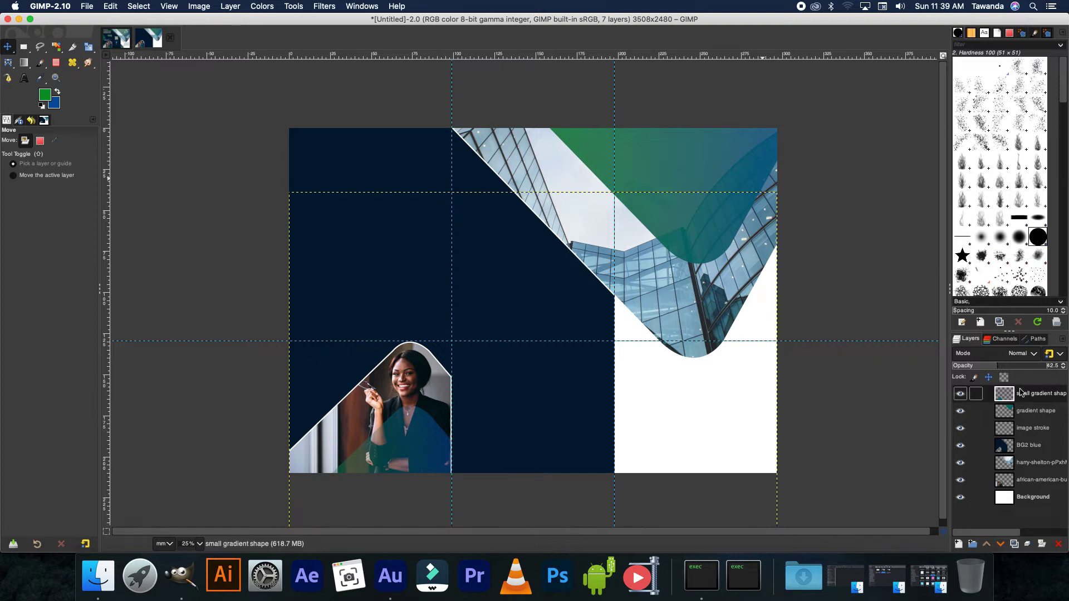
click(196, 7)
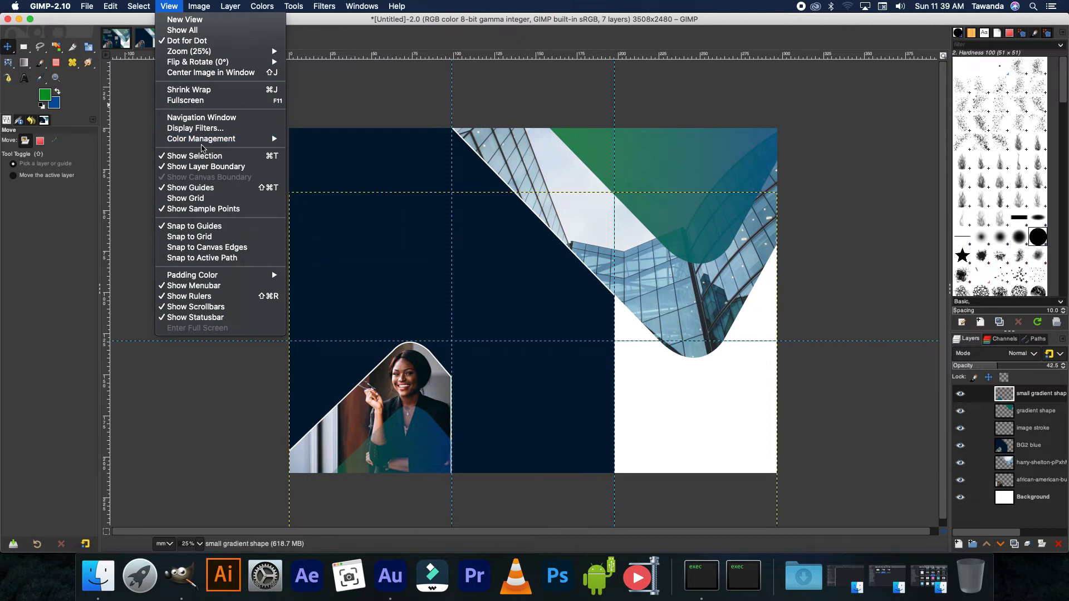
click(203, 167)
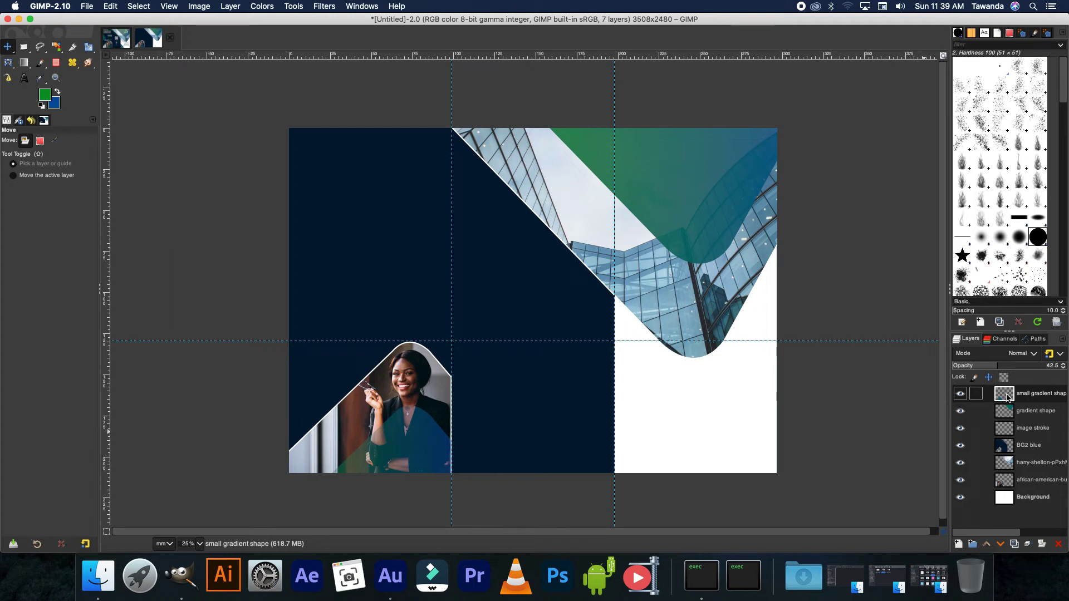
right_click(1007, 396)
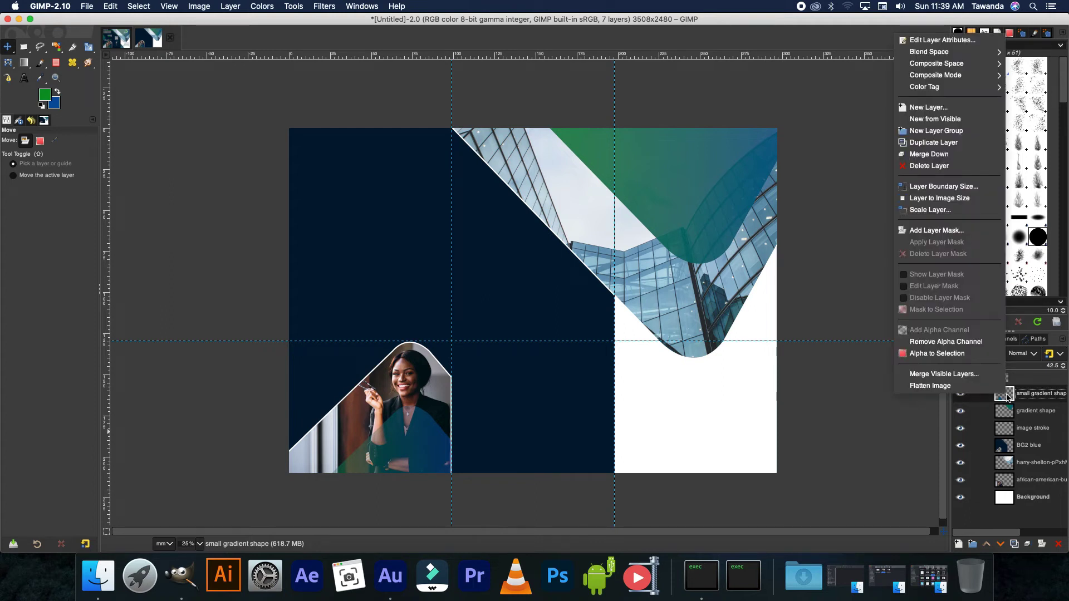
- Duplicate the small gradient shape, move the copy up-left, and rotate it 90 degrees
click(928, 143)
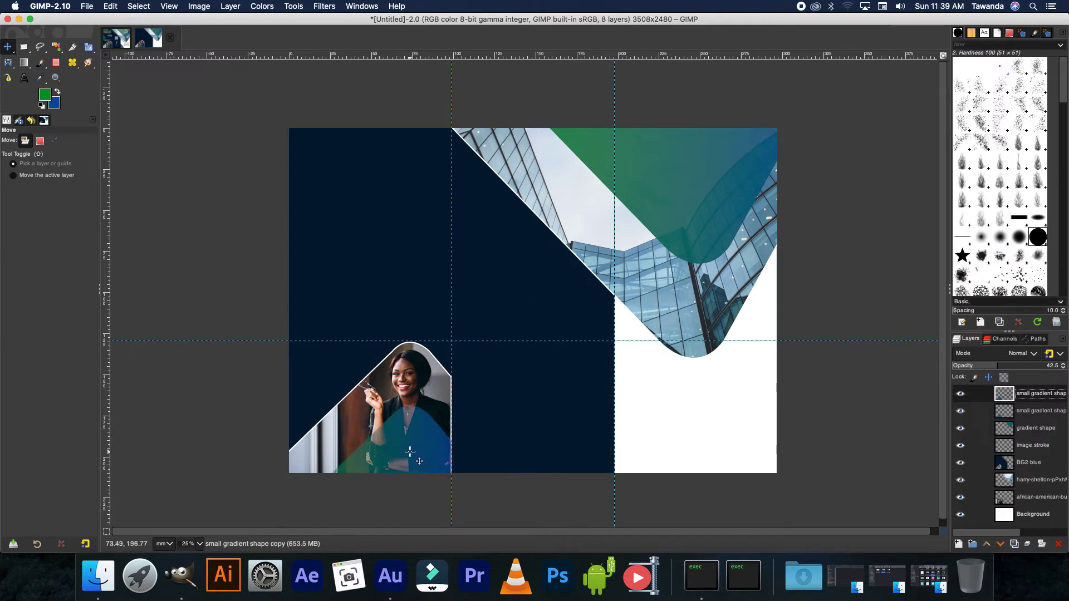
drag(409, 448, 334, 226)
drag(93, 54, 140, 60)
drag(330, 255, 278, 95)
text(90)
key(Tab)
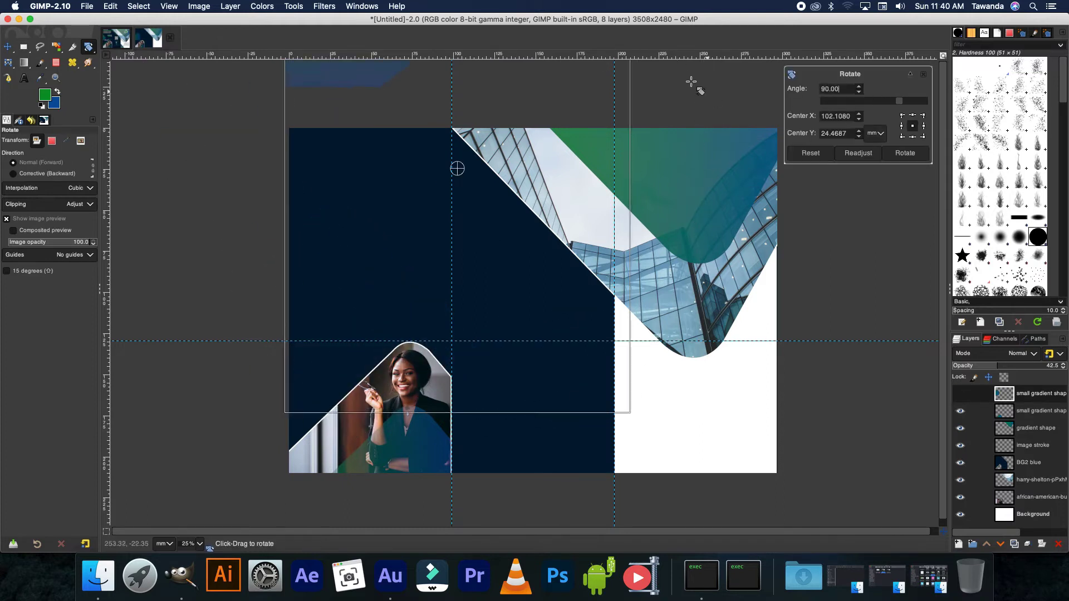
- Reposition and apply the rotated copy at the left edge, then set it to 100% opacity
drag(457, 168, 426, 331)
click(913, 153)
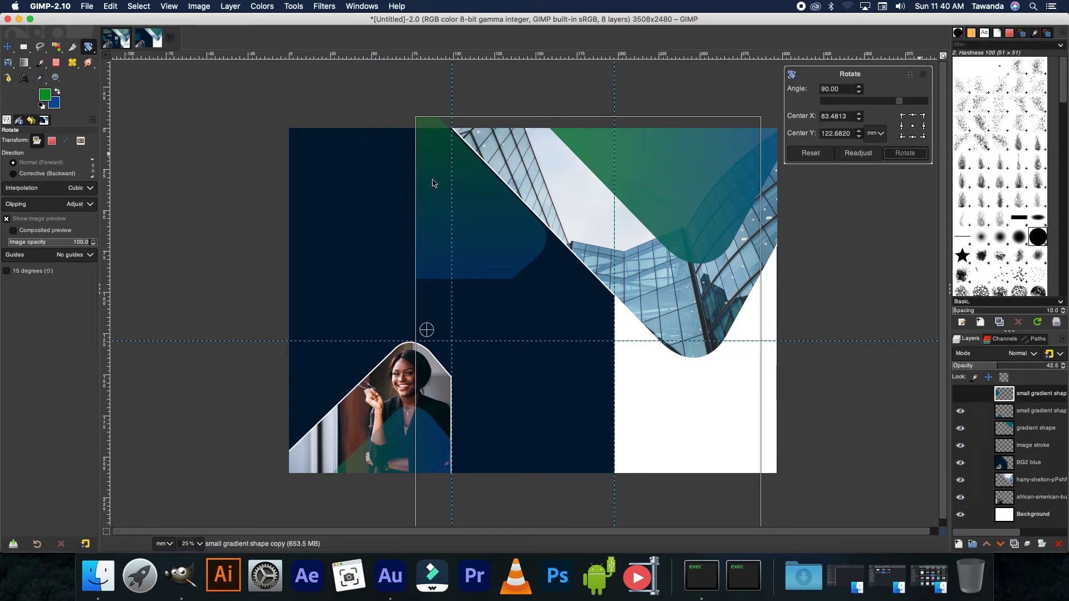
drag(512, 229, 278, 276)
key(m)
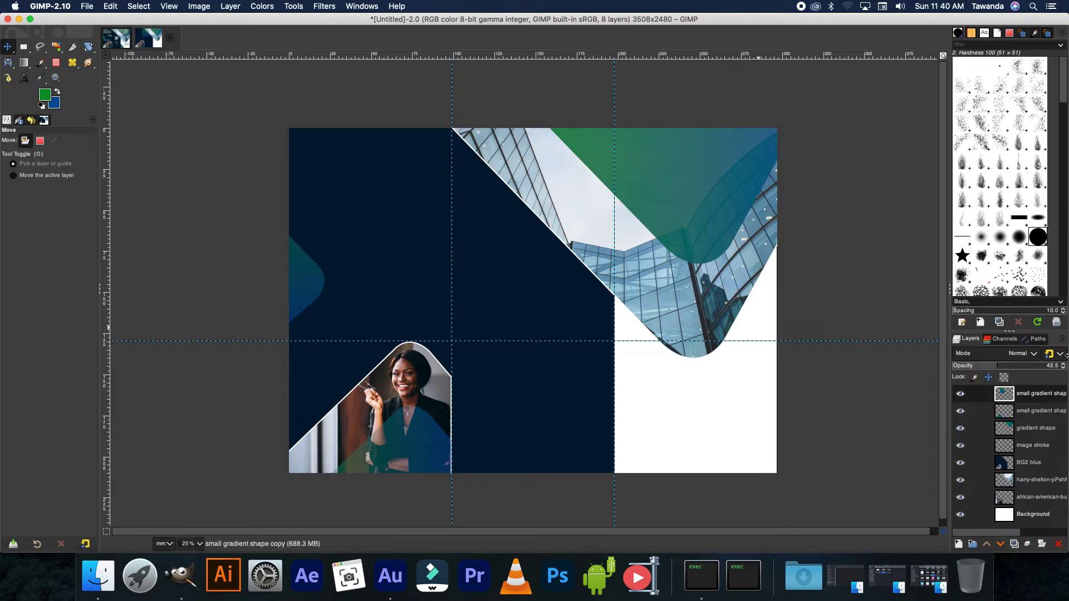
drag(1059, 361, 1065, 357)
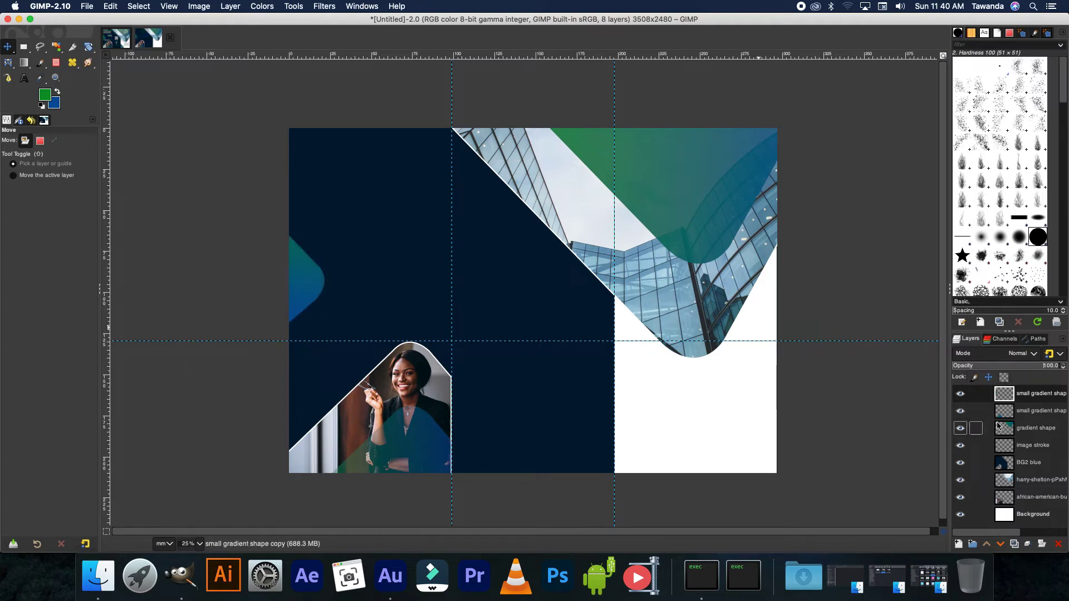
- Duplicate the small gradient shape, place it at the middle panel's bottom, and move it below BG2 blue
right_click(1002, 393)
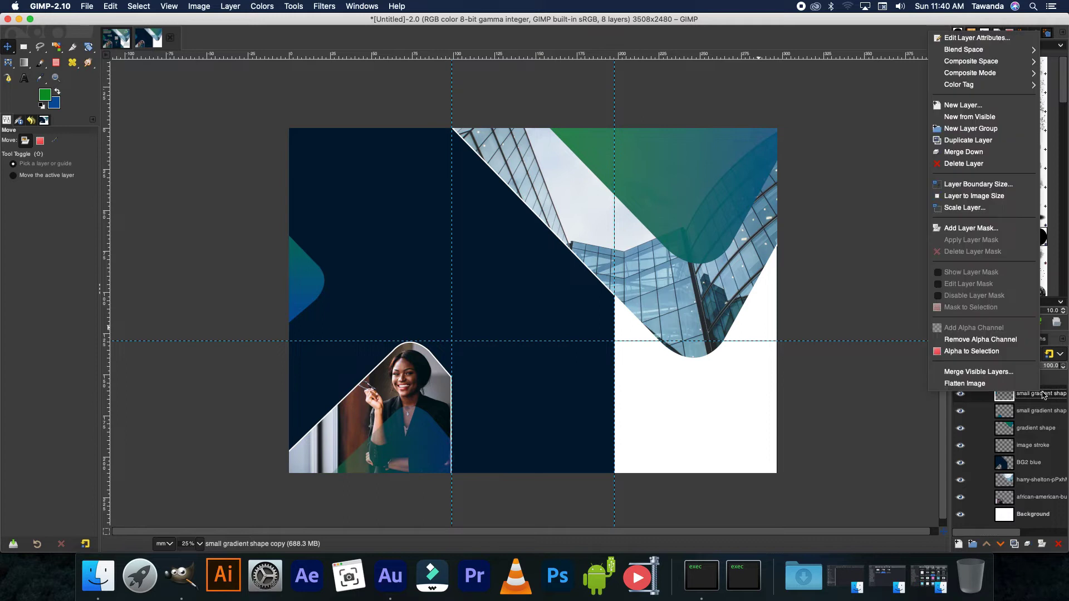
click(967, 140)
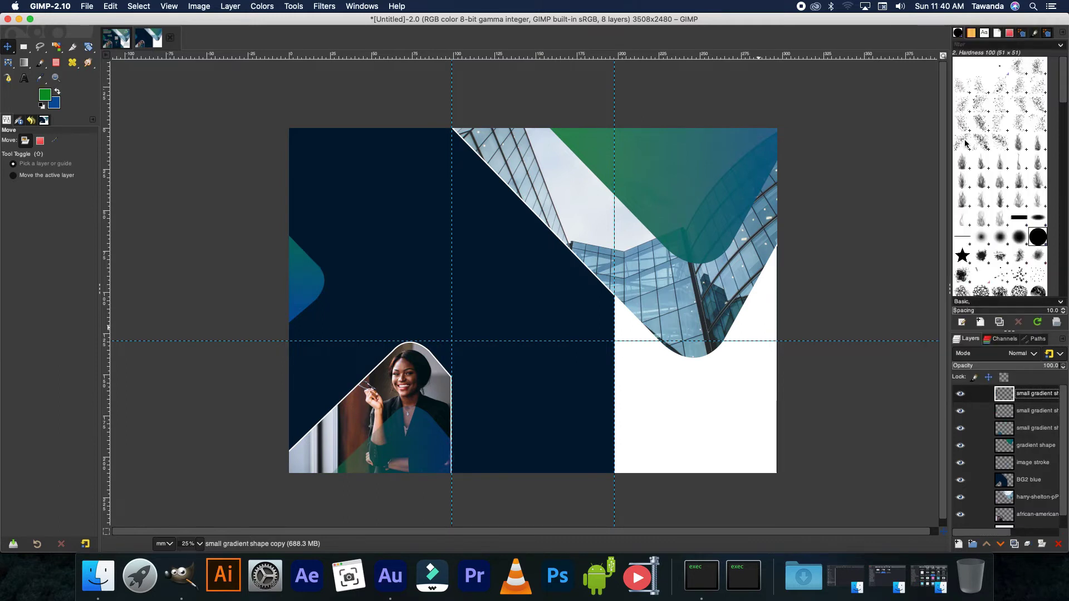
drag(474, 334, 627, 437)
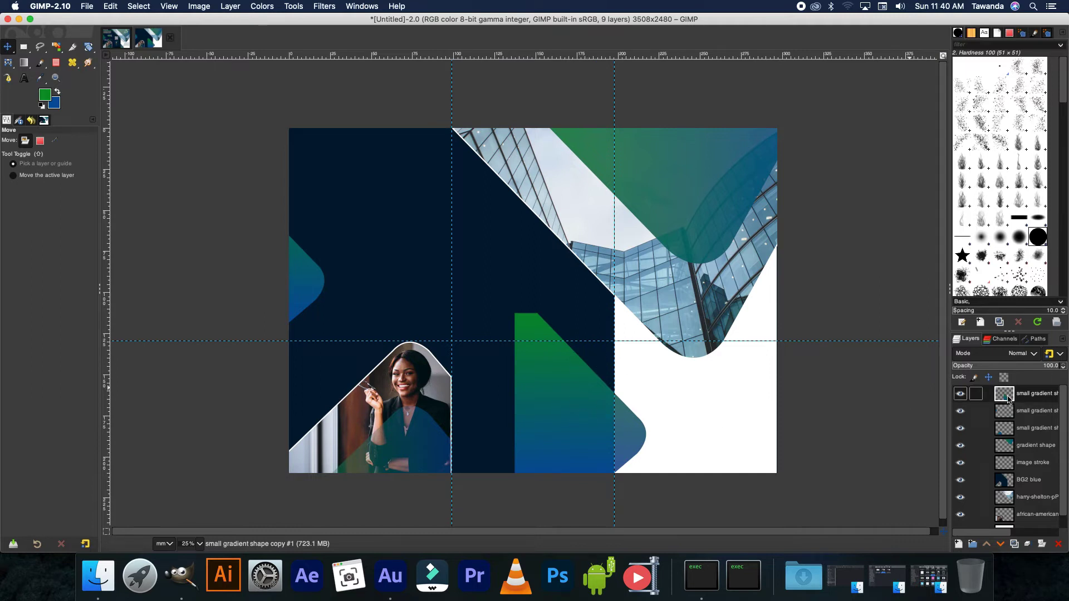
drag(1005, 394, 1029, 494)
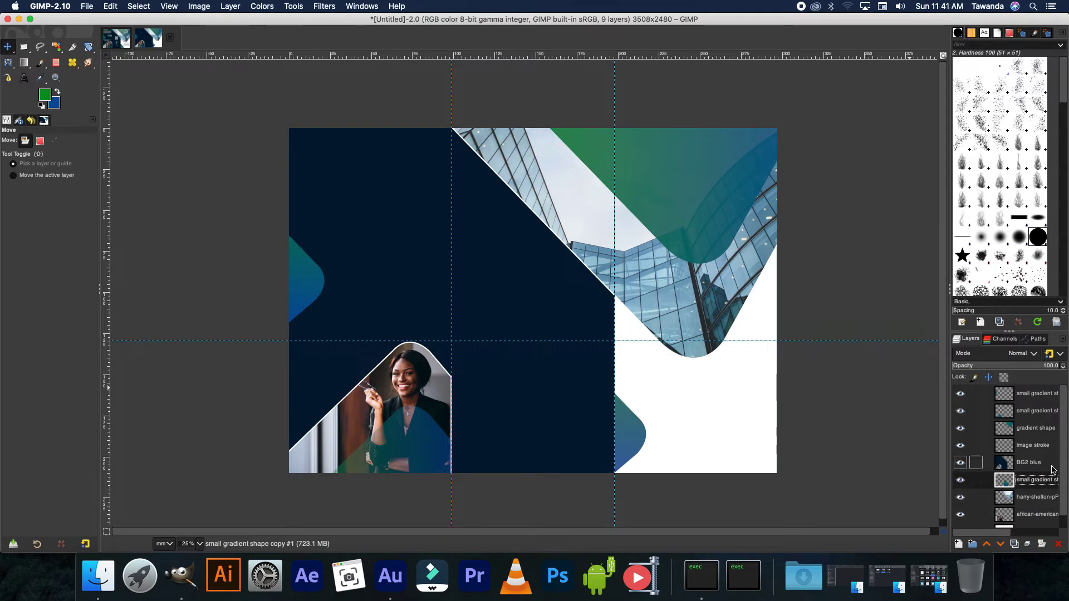
click(1031, 394)
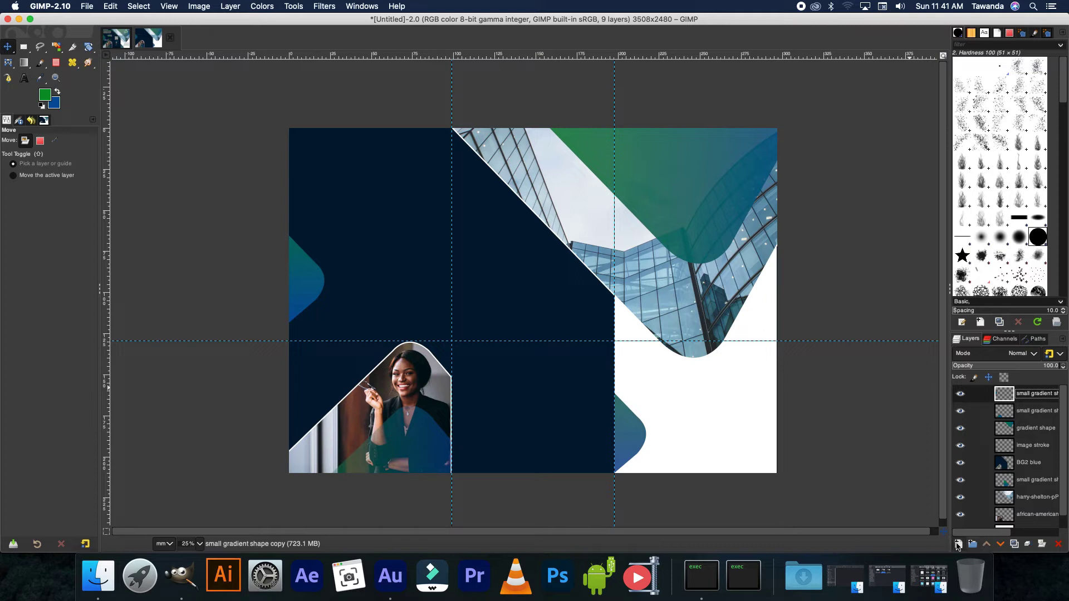
- Add a new layer named 'gradient bar', checking the finished brochure for reference
click(958, 544)
click(1055, 542)
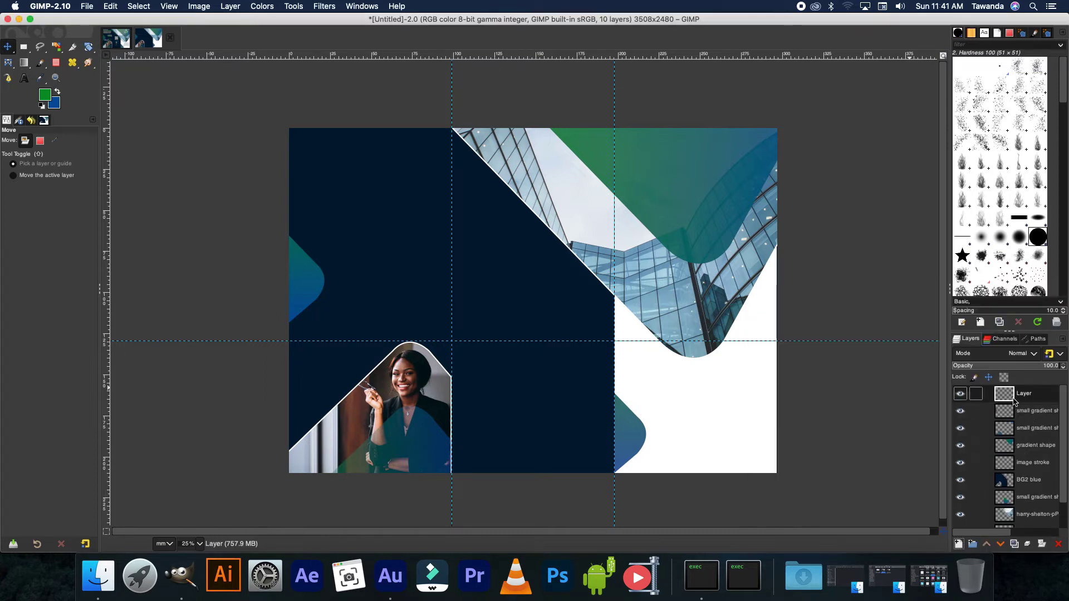
double_click(1026, 395)
key(Return)
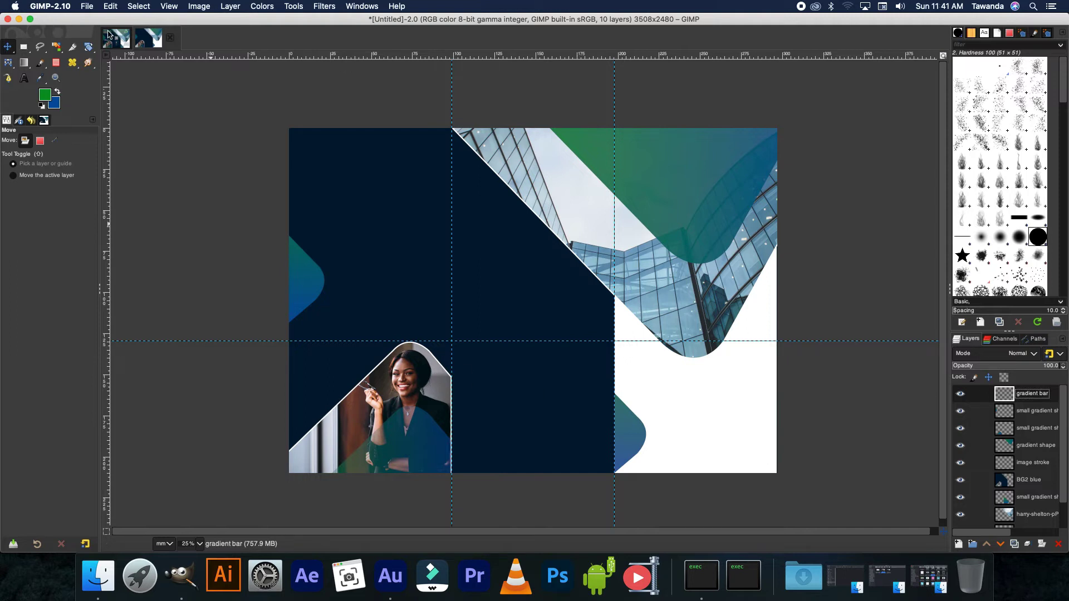
click(116, 38)
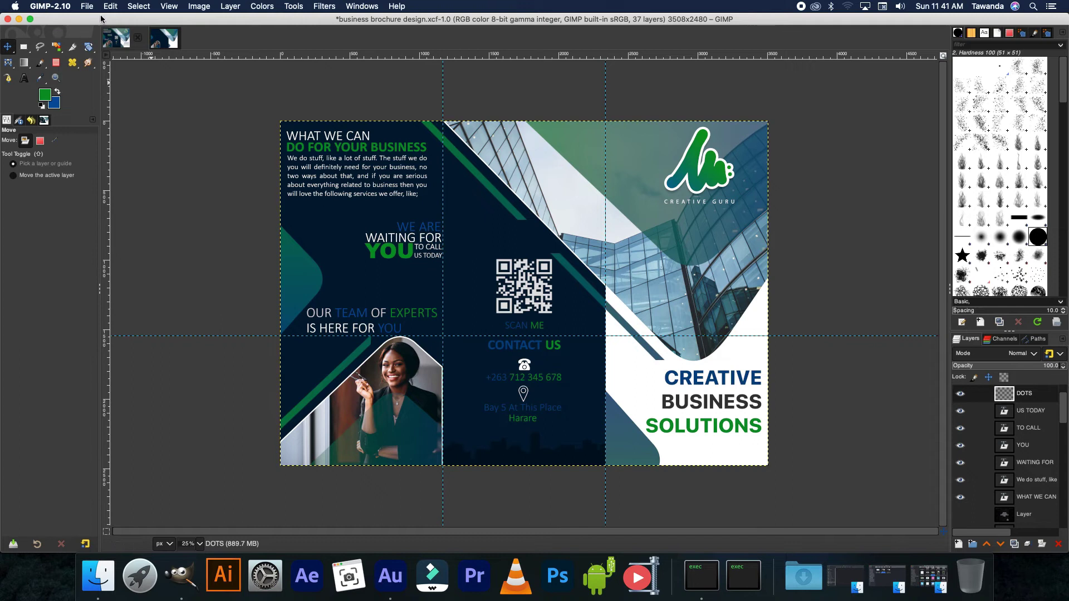
click(167, 42)
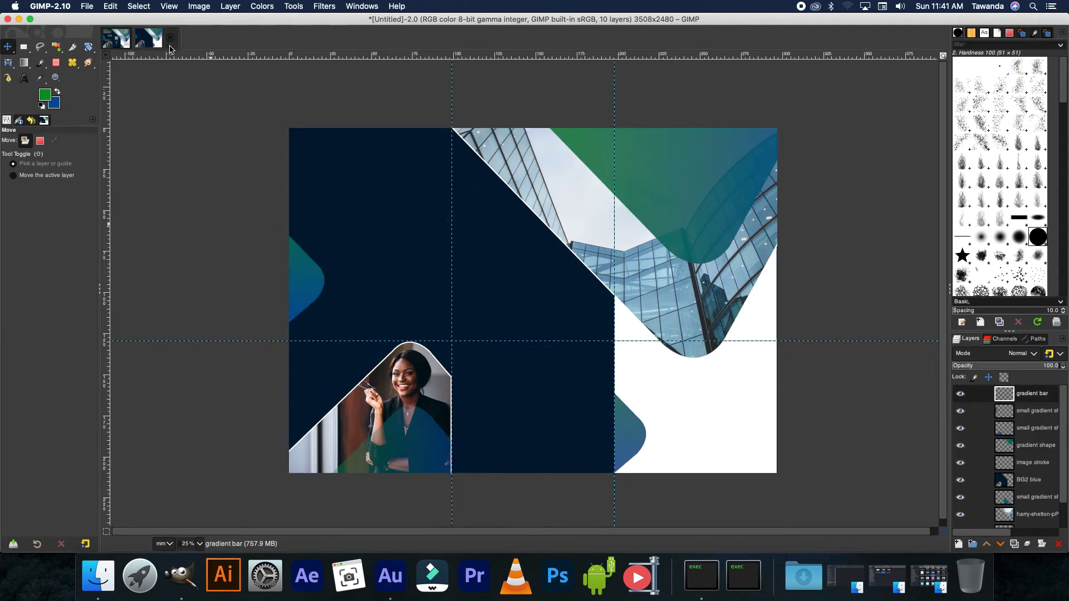
- Fill a thin full-width rectangular strip with a blue-to-green gradient
click(24, 48)
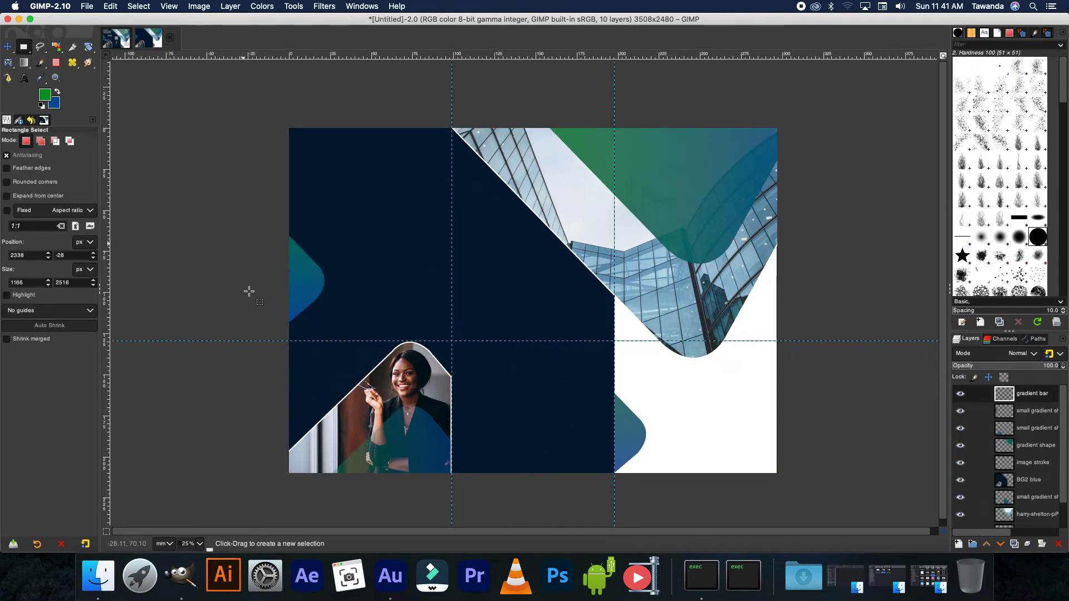
drag(288, 334, 778, 337)
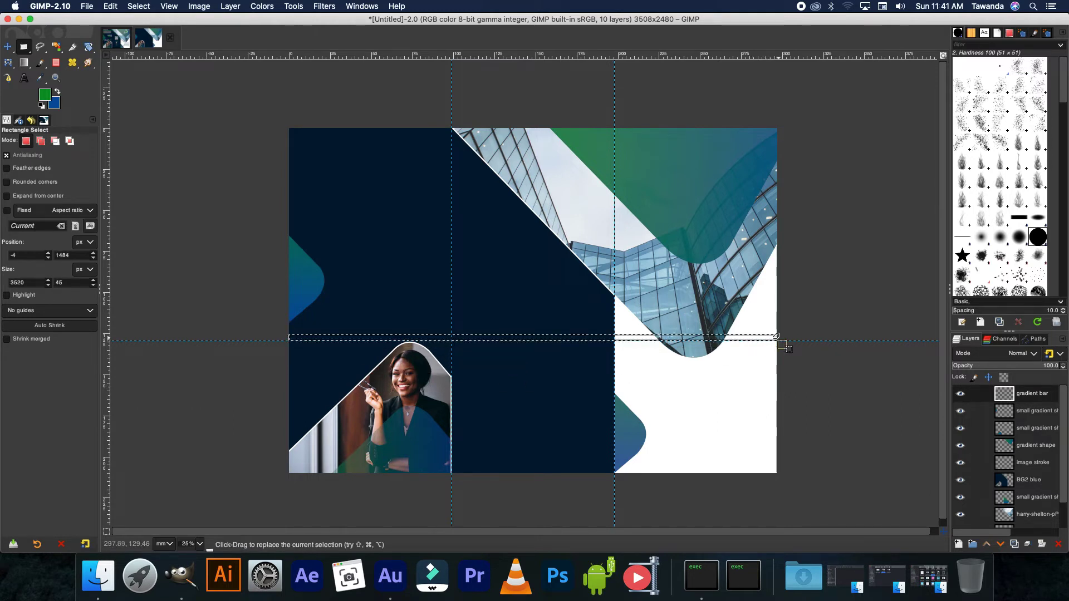
click(24, 62)
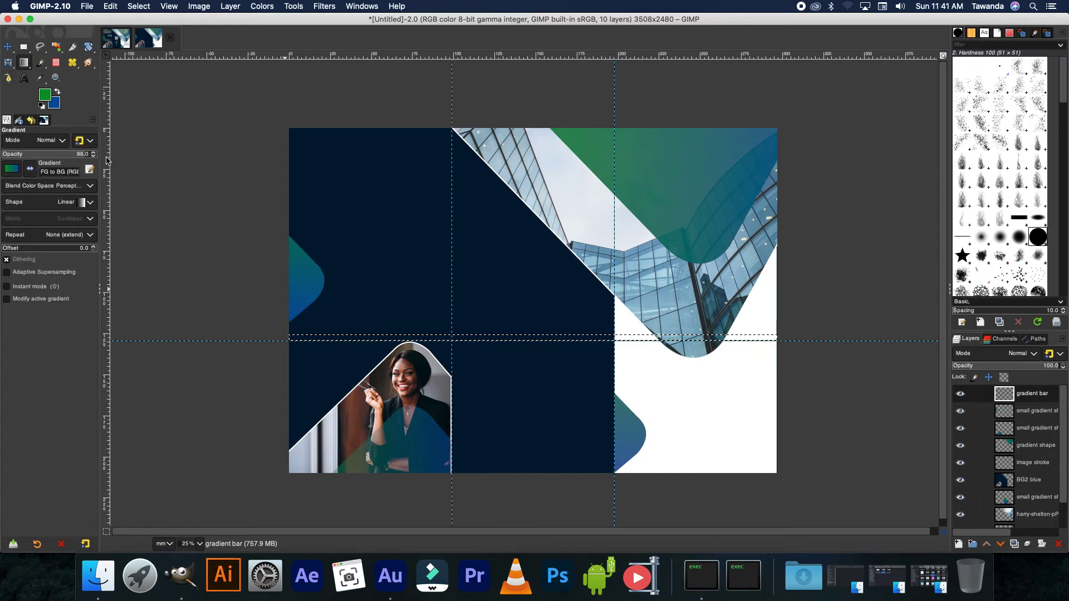
drag(782, 341, 860, 336)
key(Return)
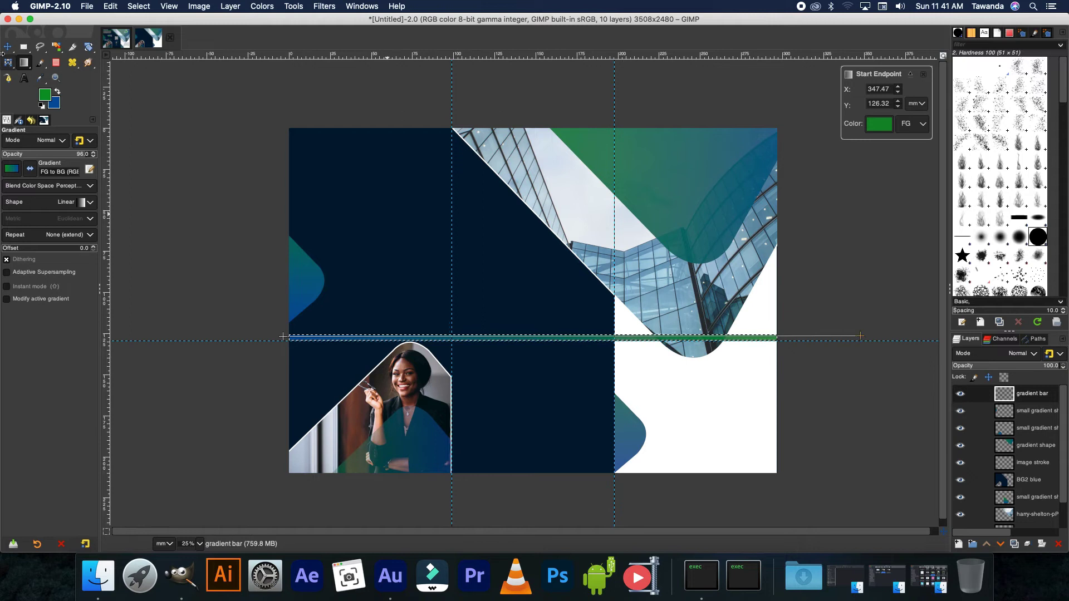
- Raise the gradient bar slightly above the centre of the page
key(m)
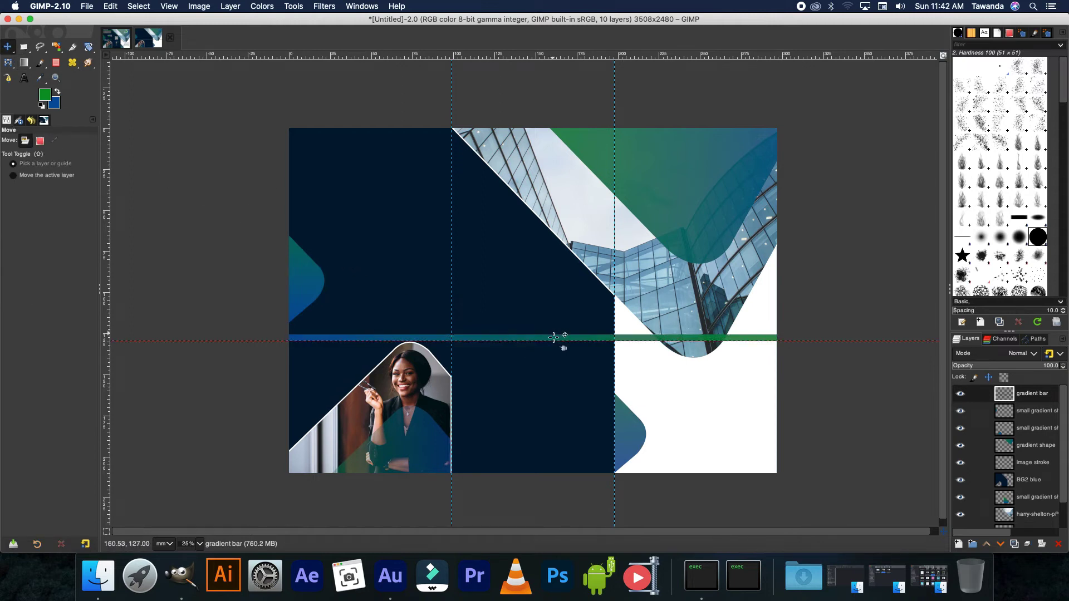
drag(553, 337, 558, 303)
key(Escape)
drag(580, 343, 575, 306)
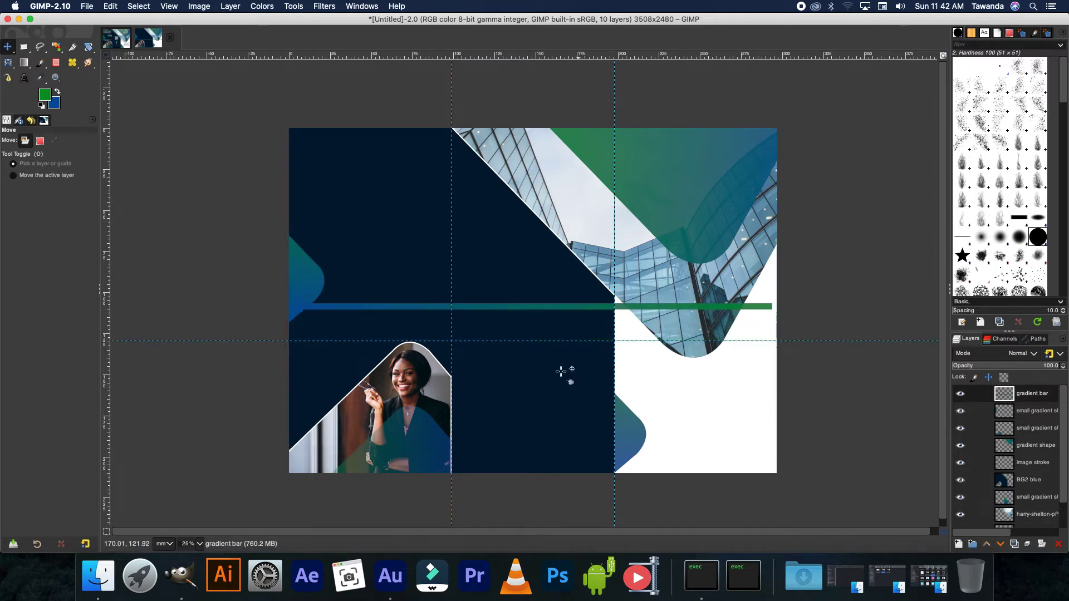
click(88, 47)
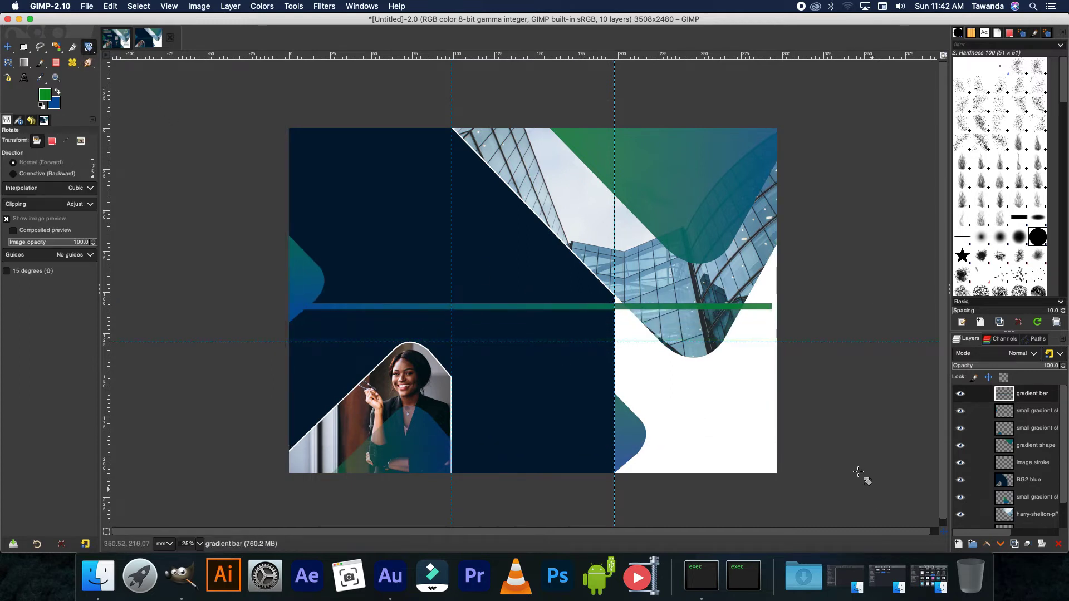
- Rotate the gradient bar about 45° into a diagonal stripe, matching the reference brochure's angle
click(755, 309)
drag(754, 372, 608, 519)
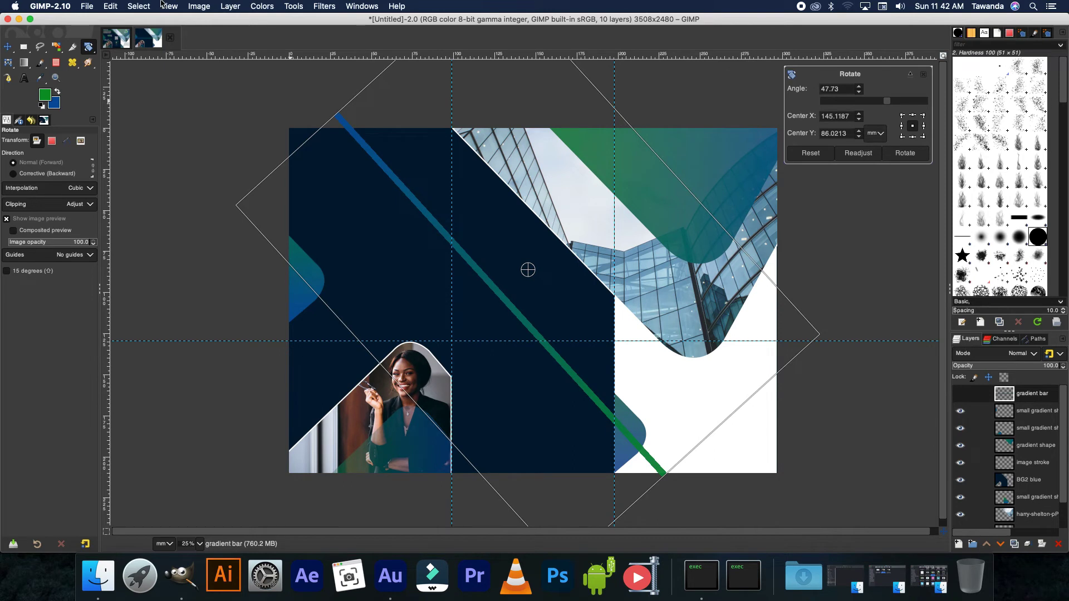
click(121, 35)
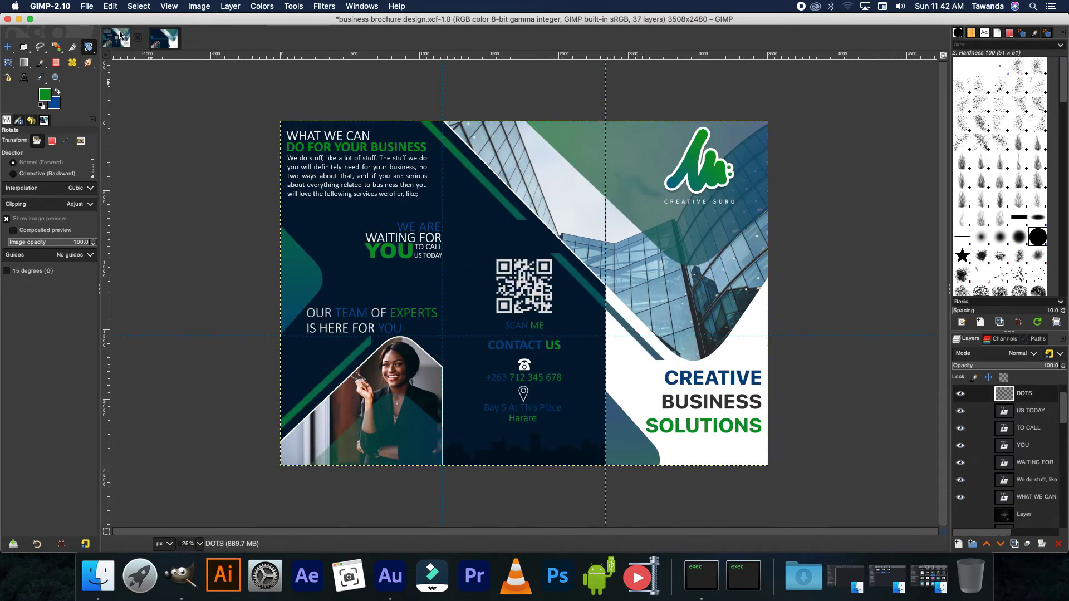
click(163, 38)
drag(405, 298, 708, 384)
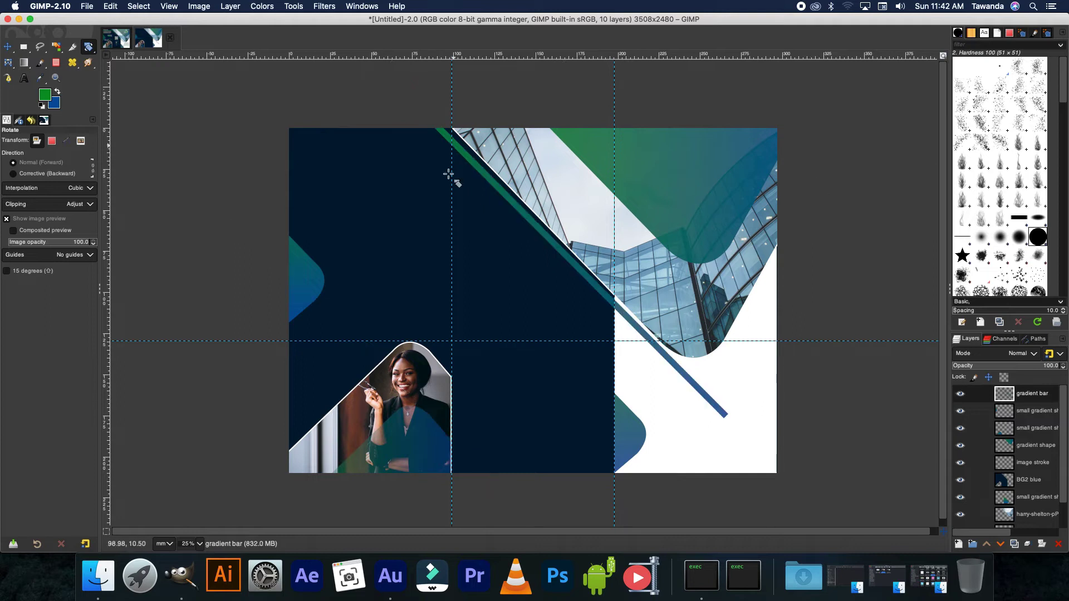
click(737, 417)
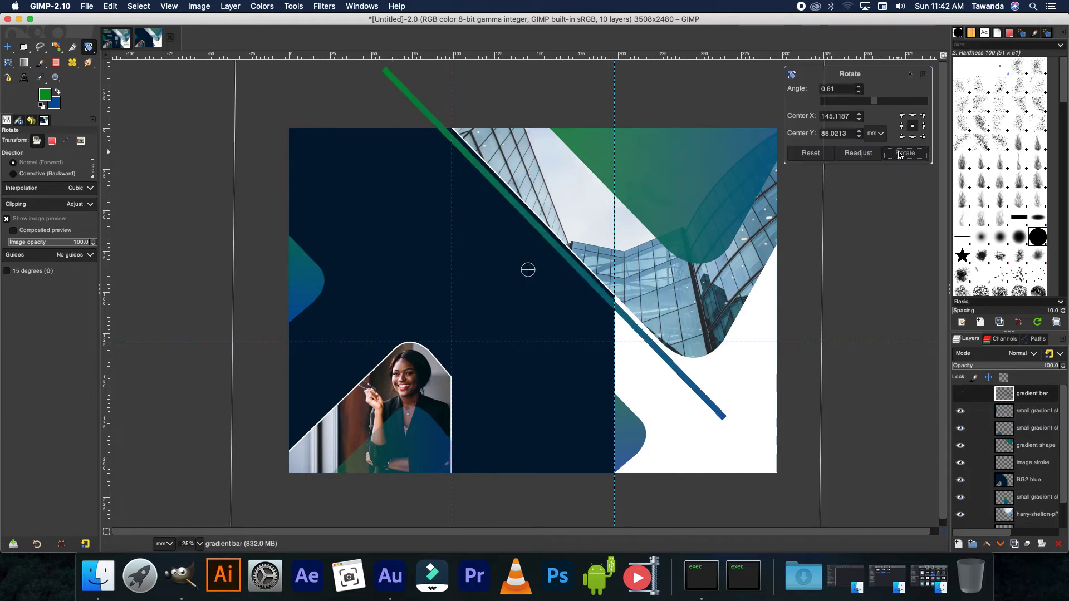
click(882, 159)
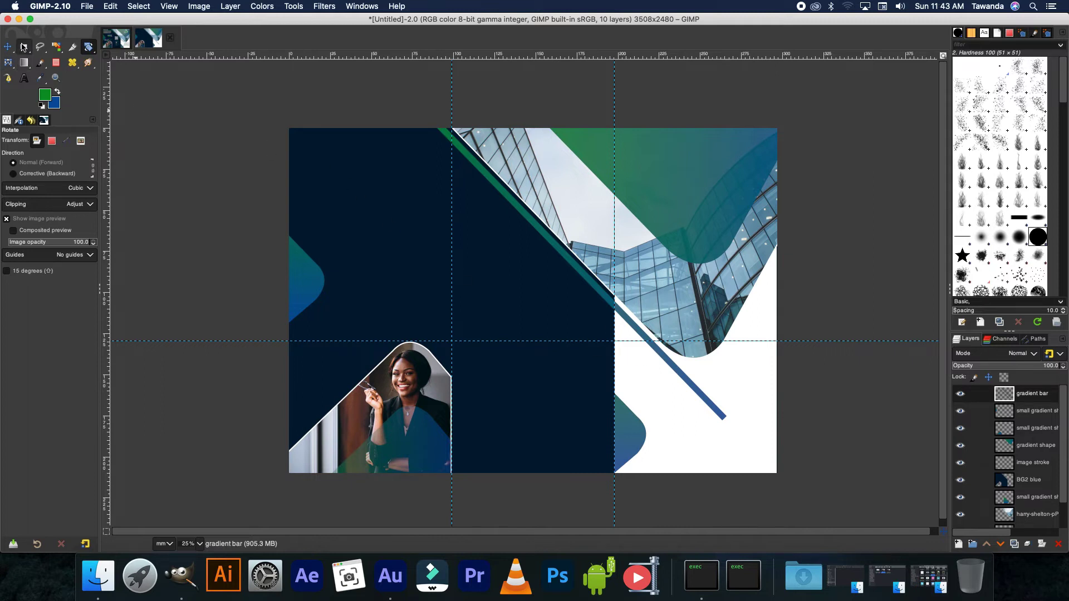
key(r)
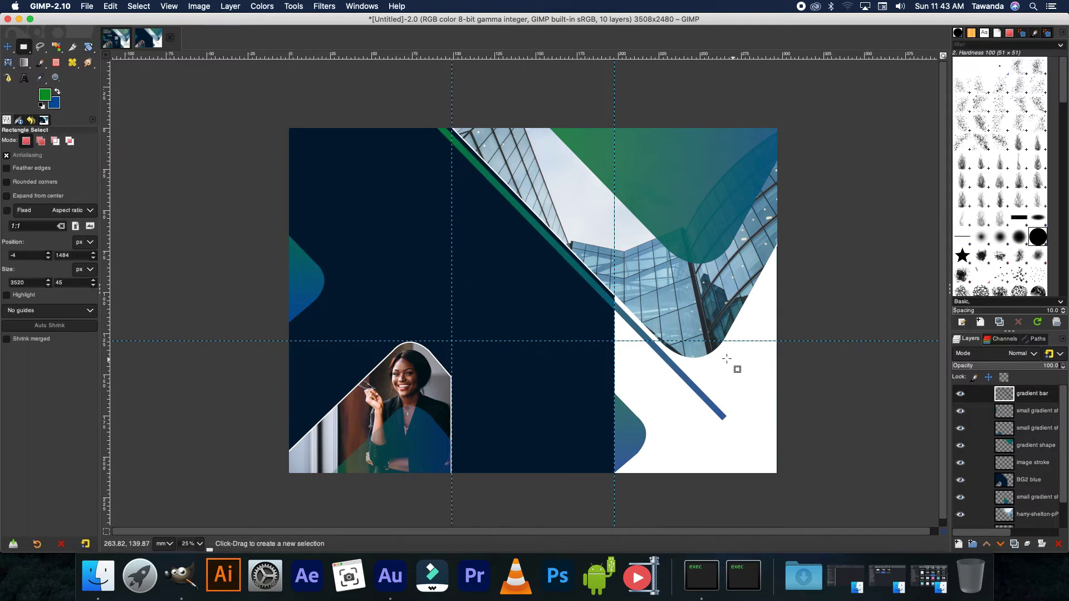
- Erase the gradient bar's lower end and middle section, leaving two short stripes, then deselect
drag(741, 355, 625, 440)
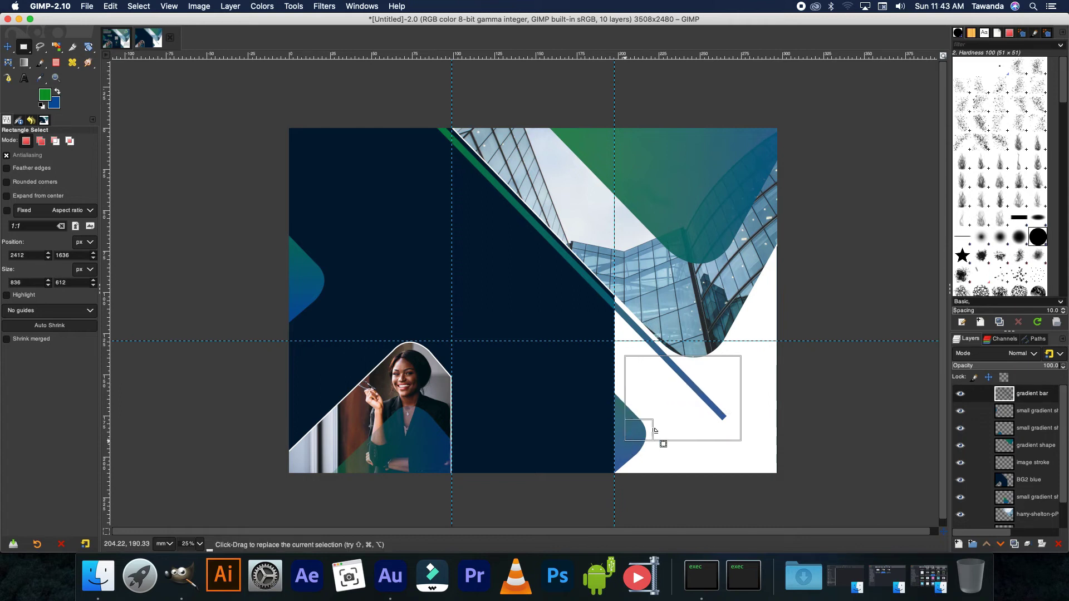
drag(697, 362, 690, 369)
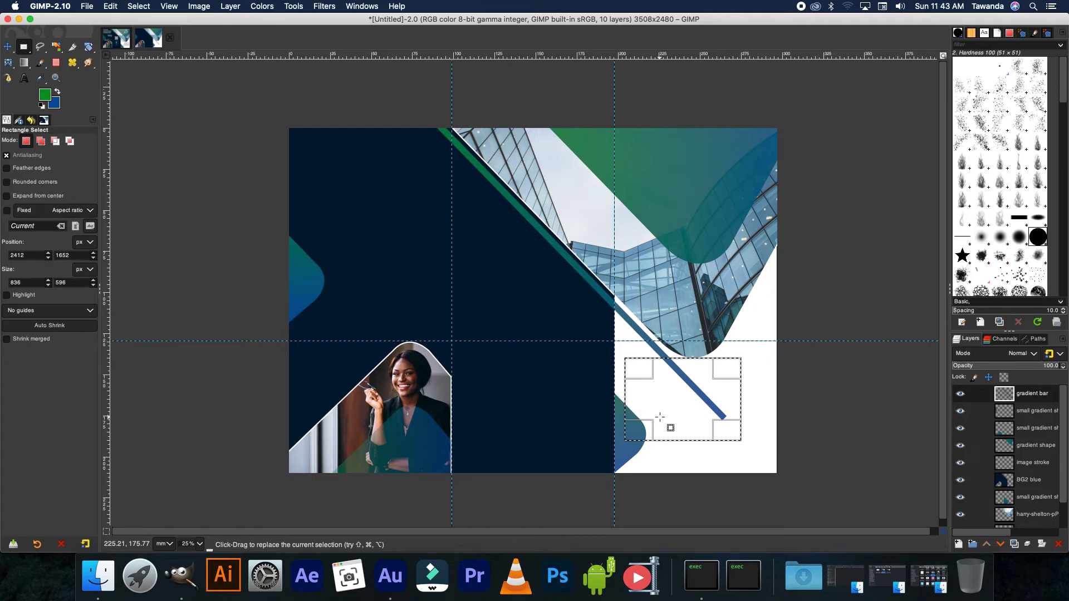
key(Delete)
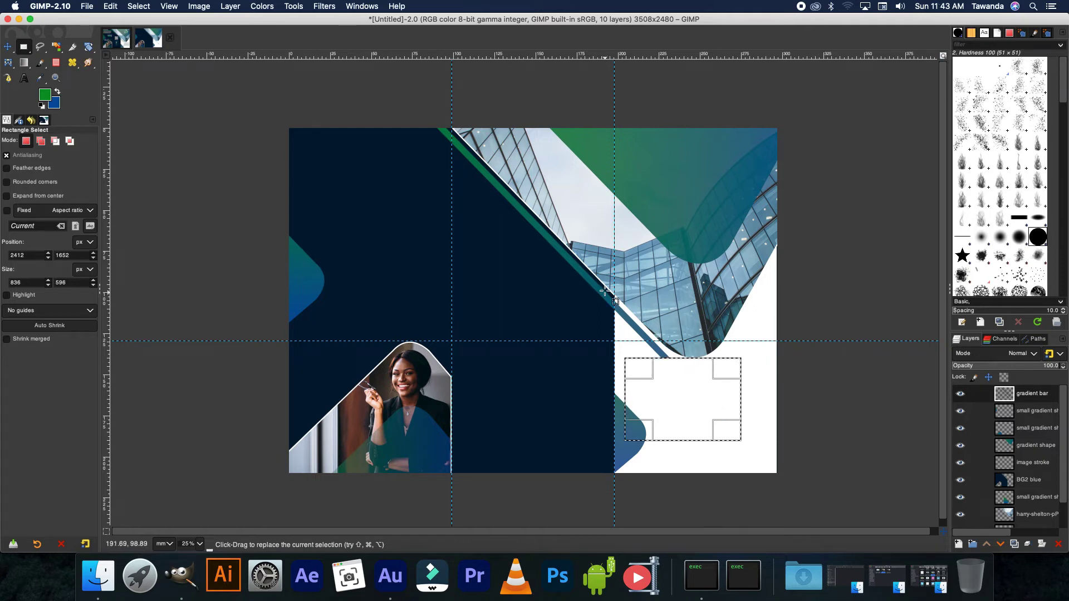
drag(530, 238, 627, 286)
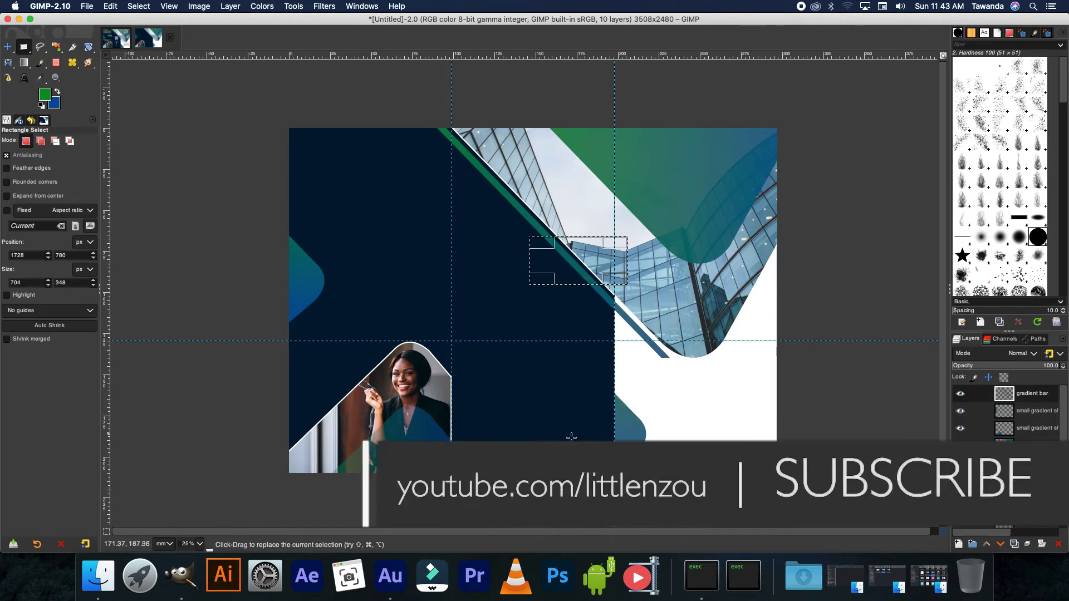
click(7, 46)
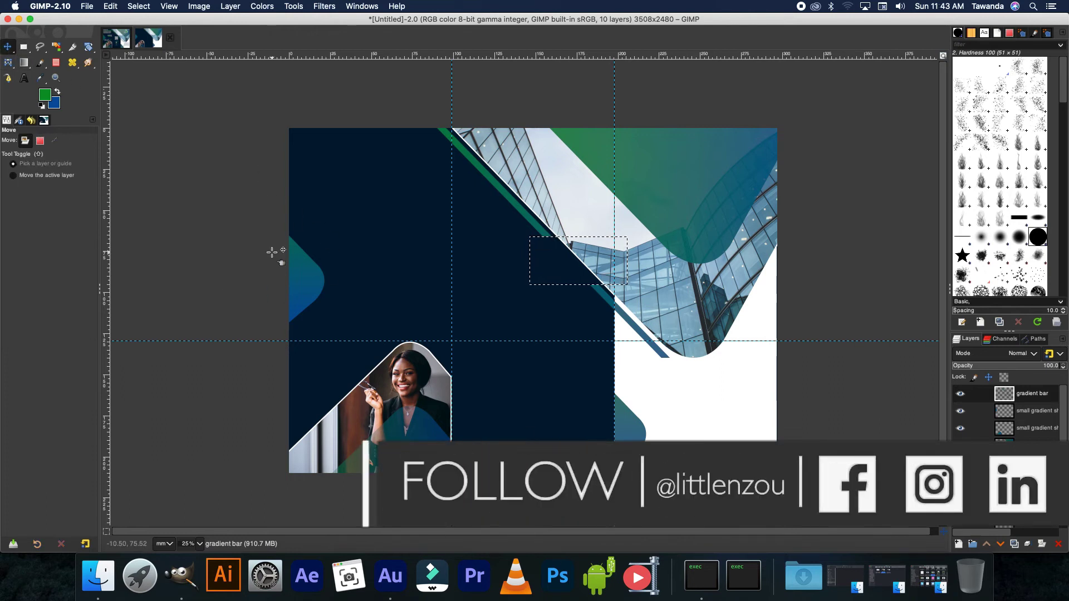
key(super+shift+a)
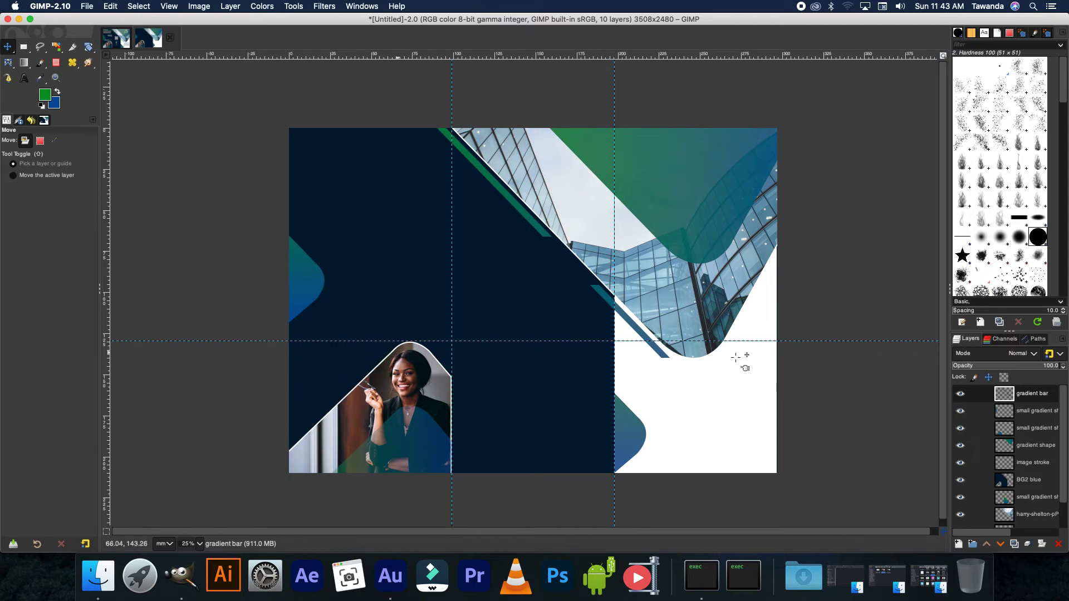
right_click(971, 393)
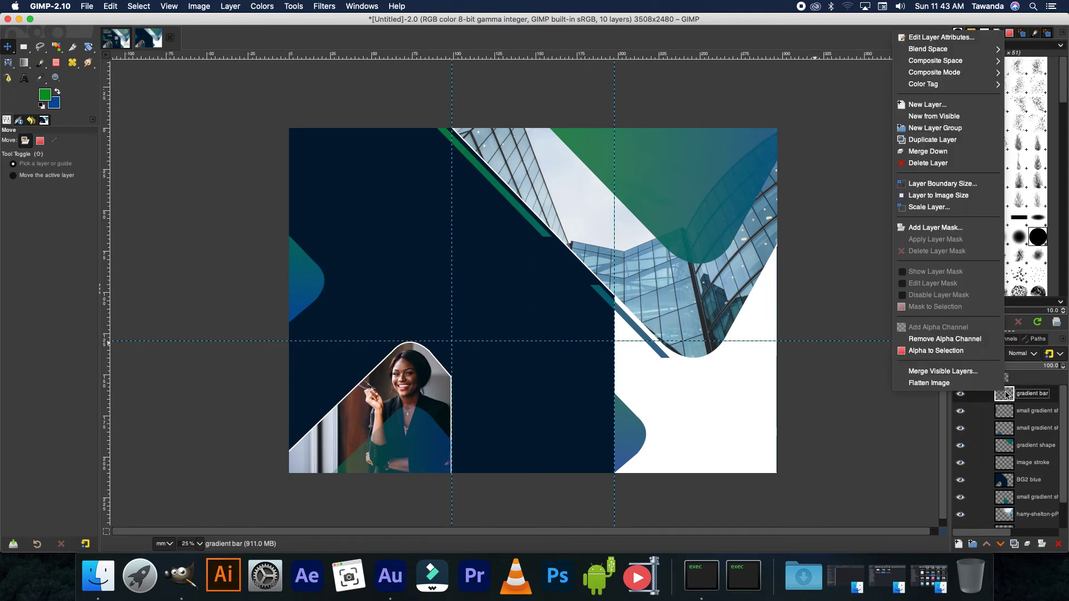
- Duplicate the gradient bar layer, shift the copy down-left, and erase its lower stripe
click(942, 140)
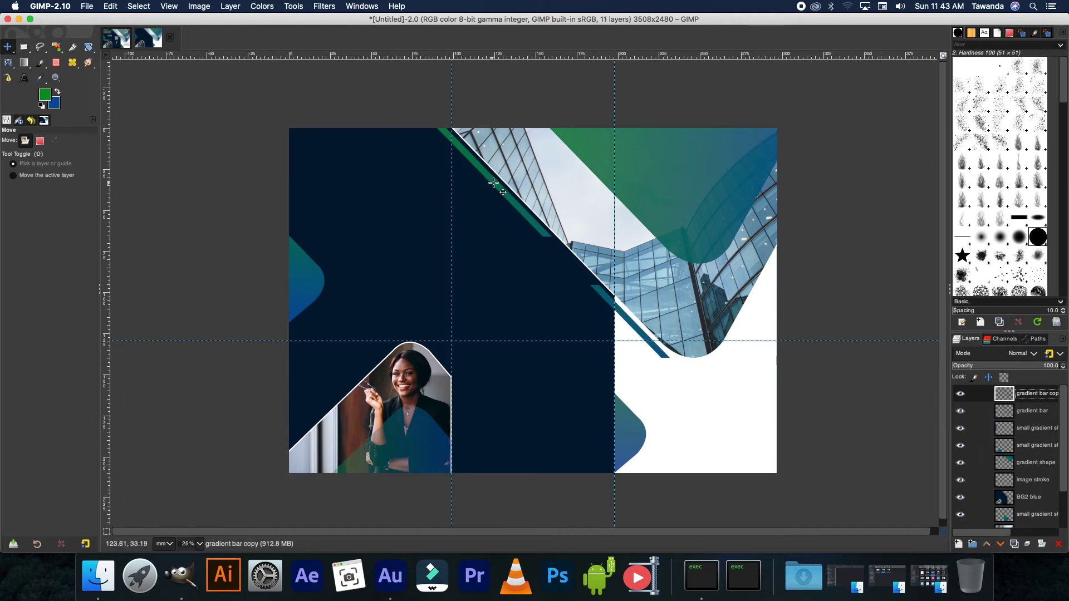
drag(493, 183, 419, 270)
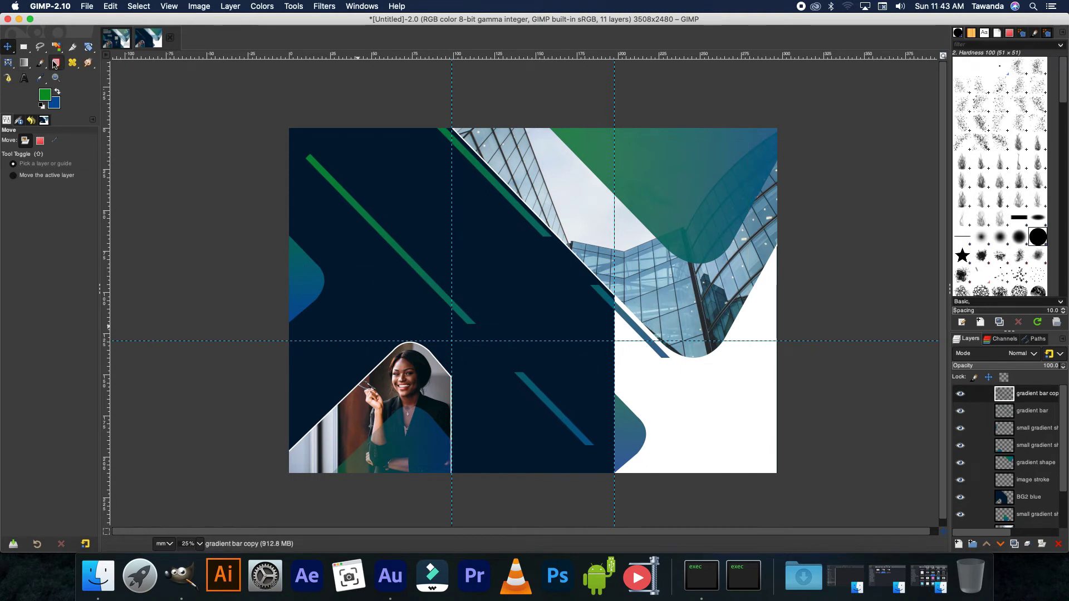
click(24, 48)
drag(493, 355, 619, 483)
key(Delete)
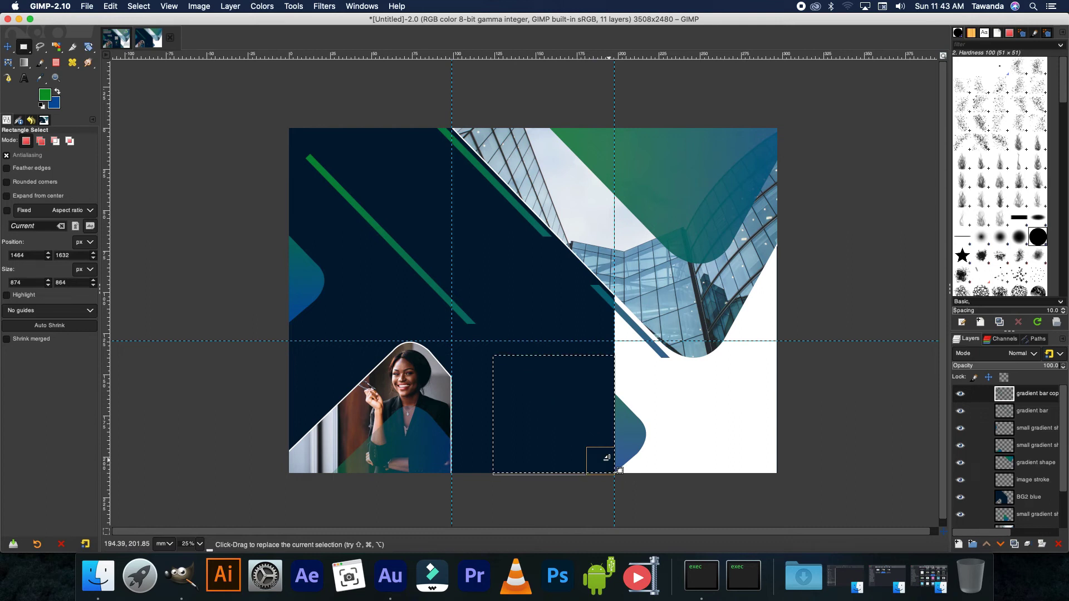
key(ctrl+shift+a)
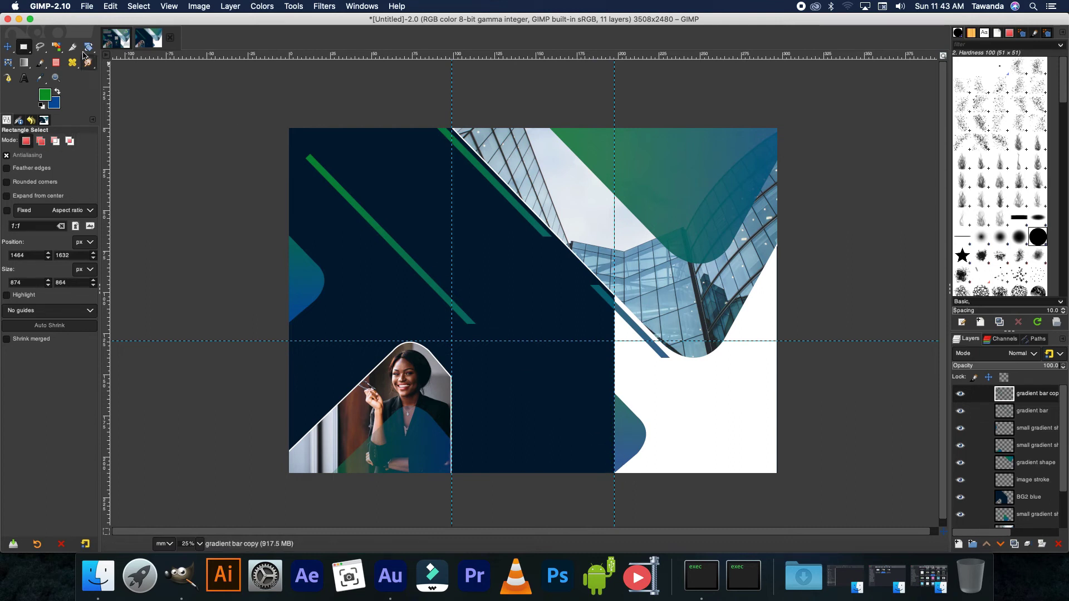
- Rotate the copied bar to about -90° and align it with the photo cutout's top edge
click(89, 46)
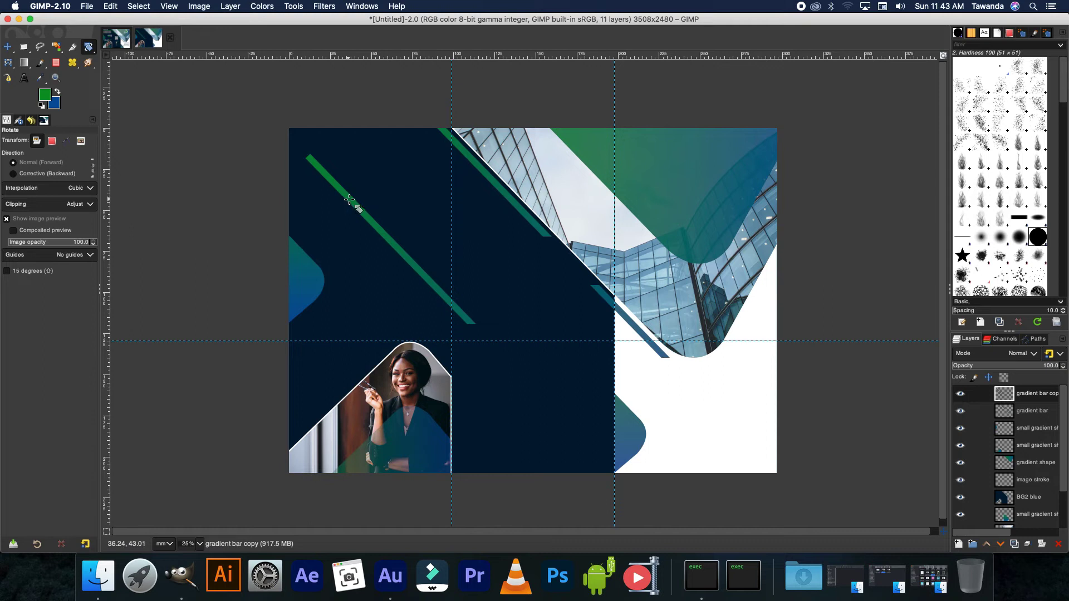
drag(349, 199, 282, 388)
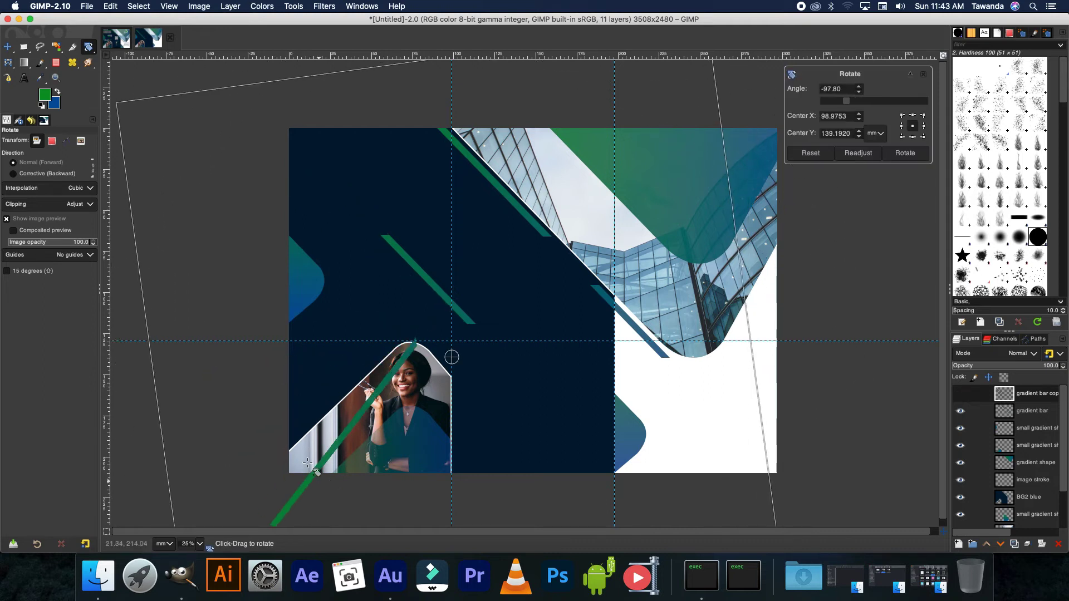
drag(315, 472, 301, 452)
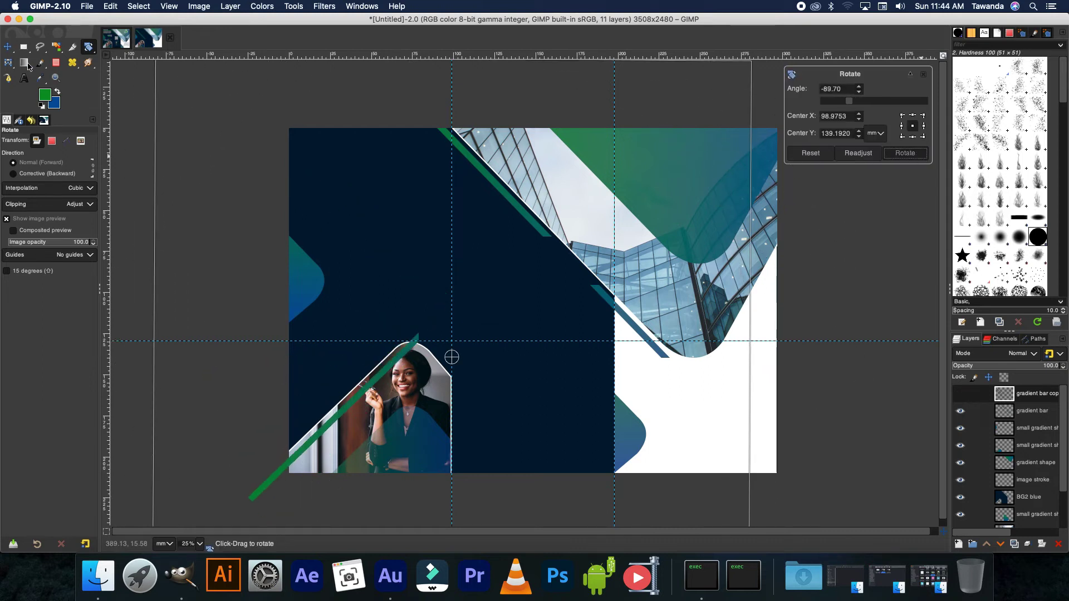
key(Return)
key(m)
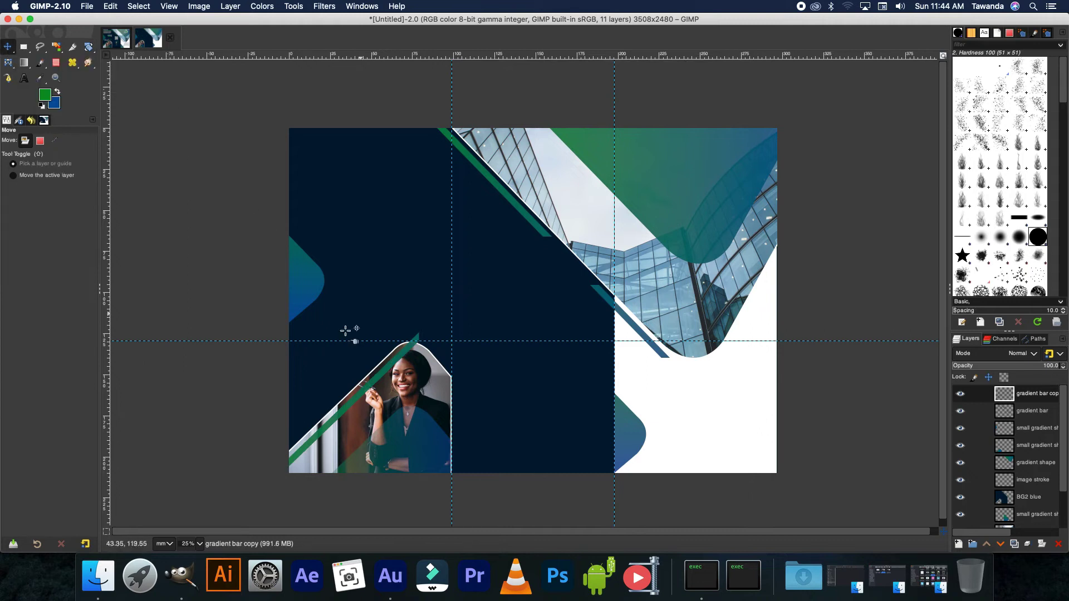
drag(357, 397, 322, 406)
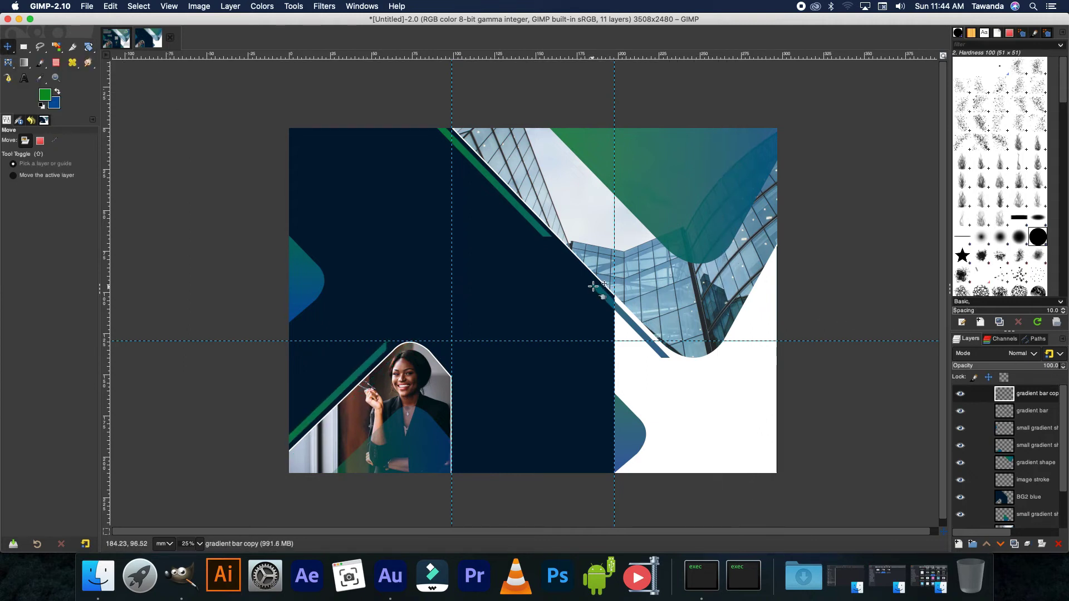
click(125, 44)
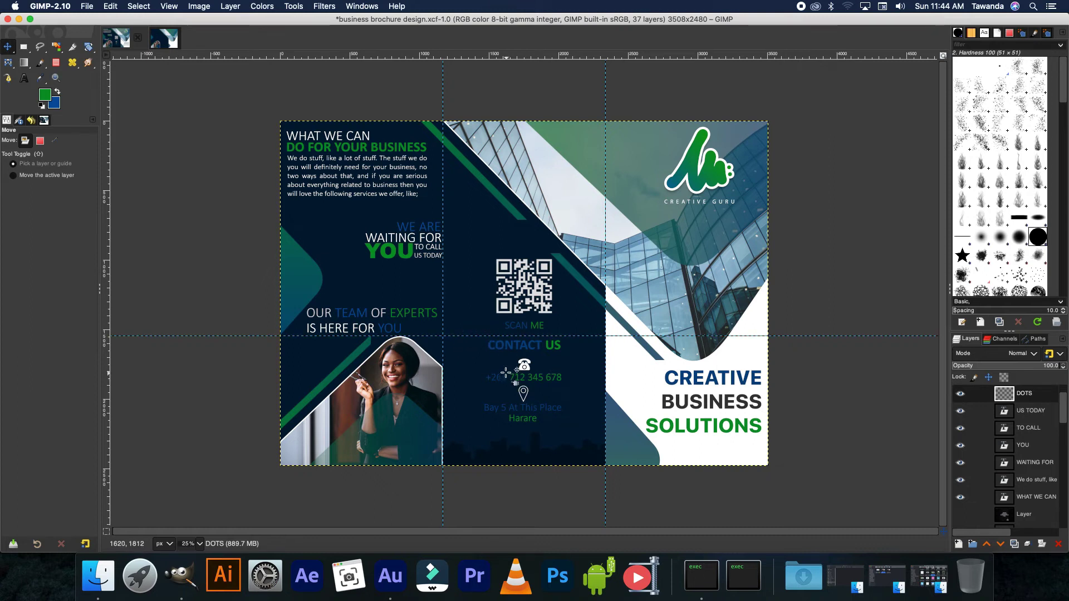
click(166, 40)
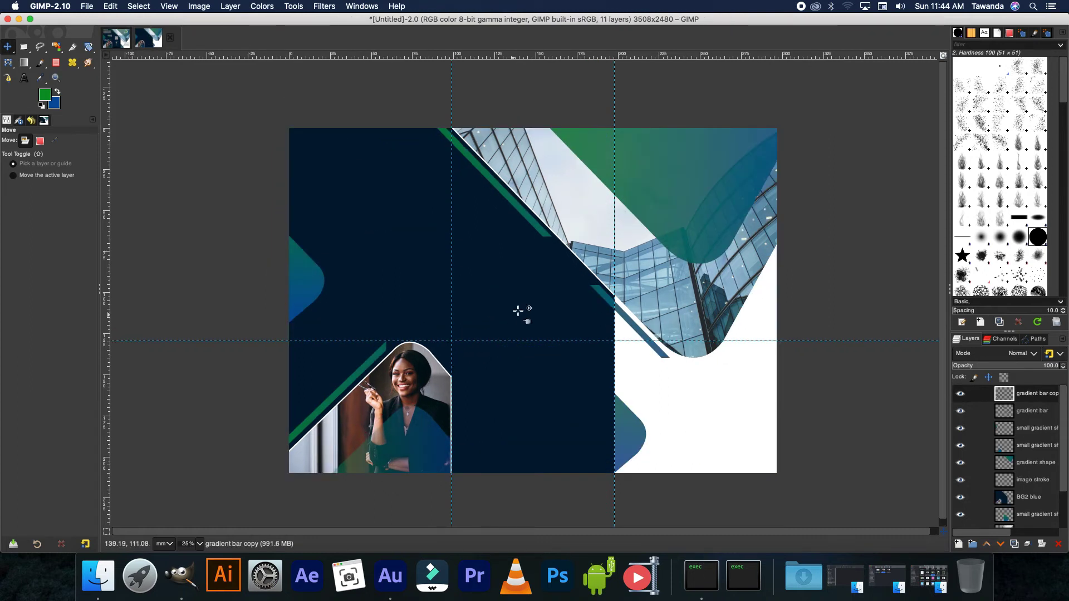
- Drag Creative Guru trans.png from the project folder onto the canvas and move it toward the right panel's top
click(103, 572)
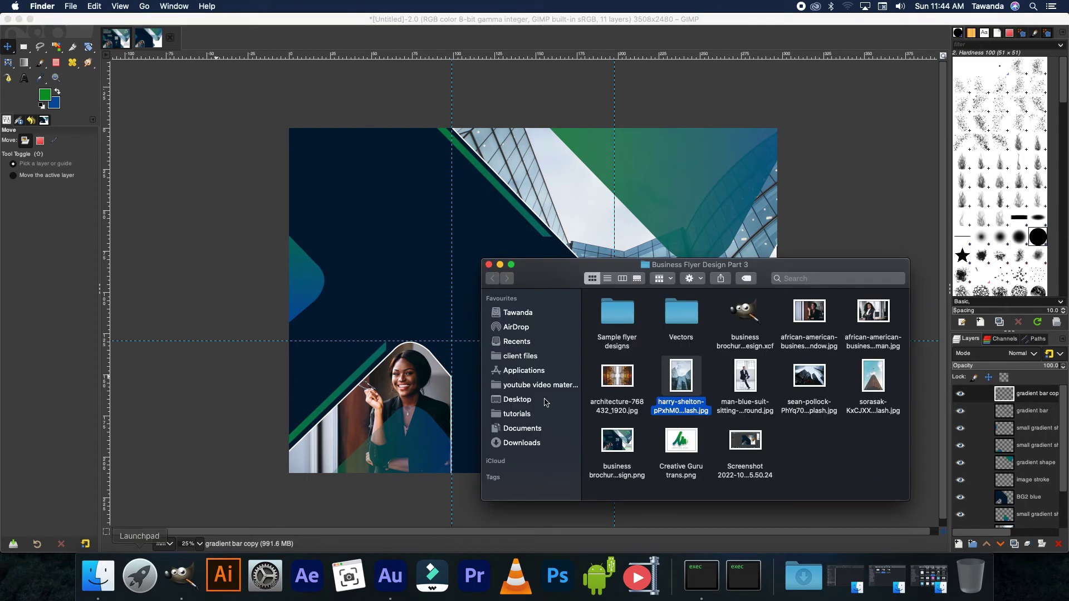
drag(683, 450, 692, 187)
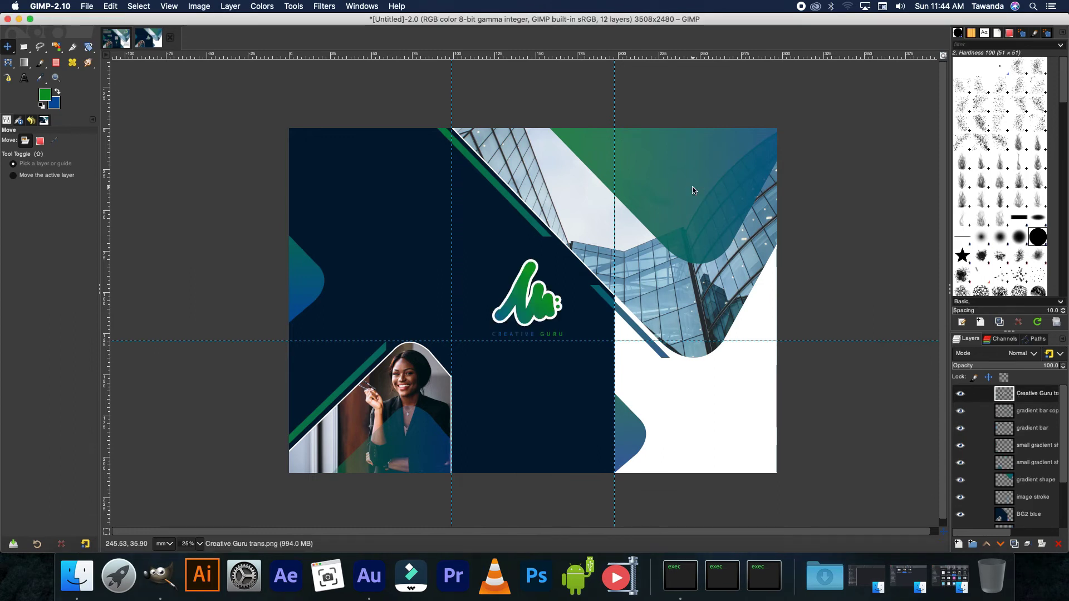
drag(533, 306, 699, 182)
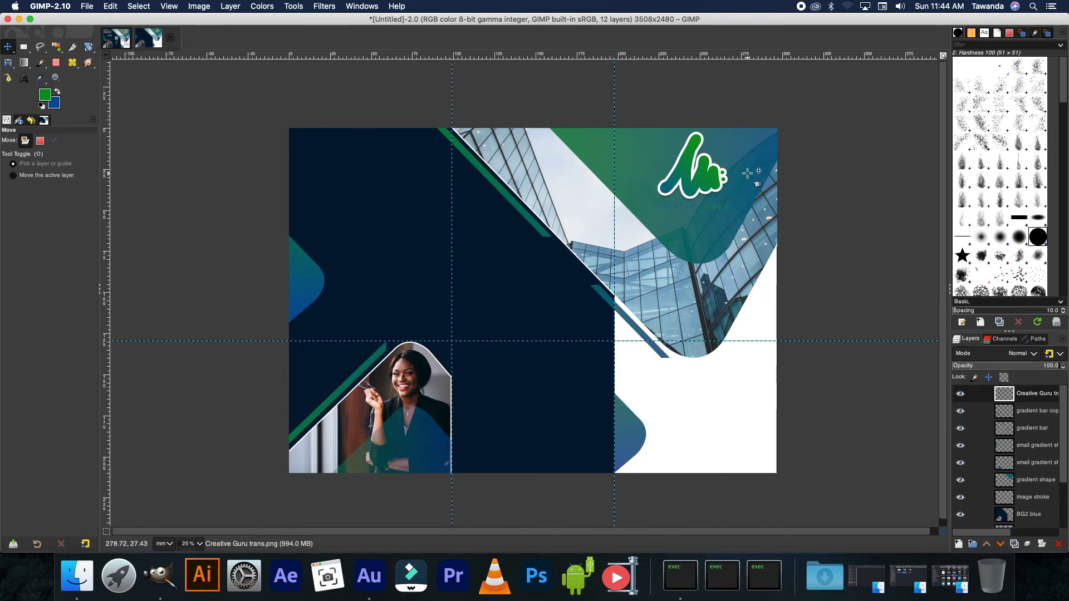
- Nudge the logo into place and desaturate the lettering beneath it
drag(705, 181, 703, 184)
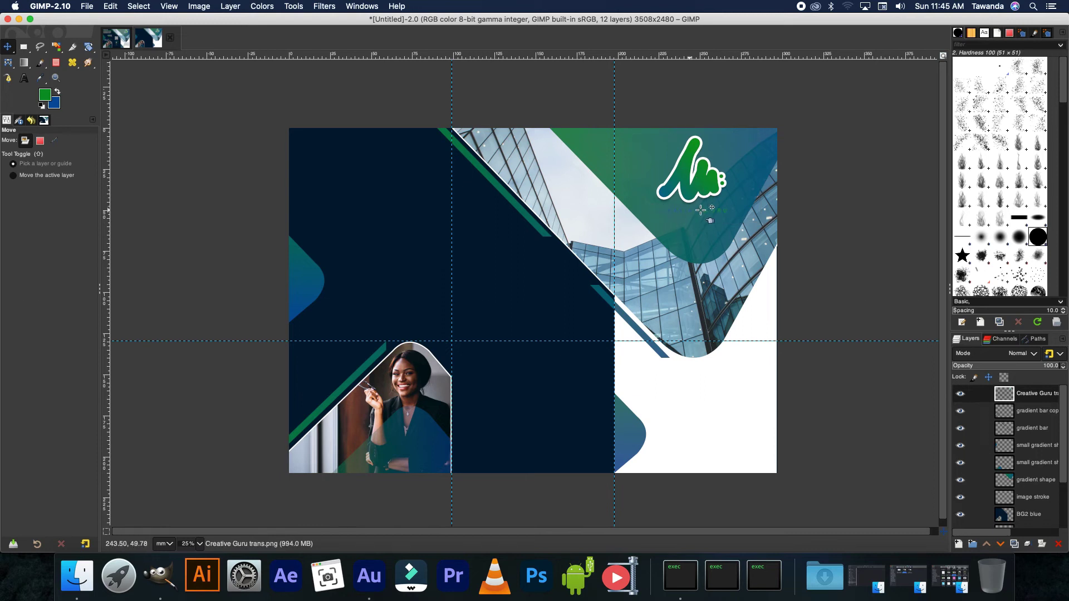
click(24, 47)
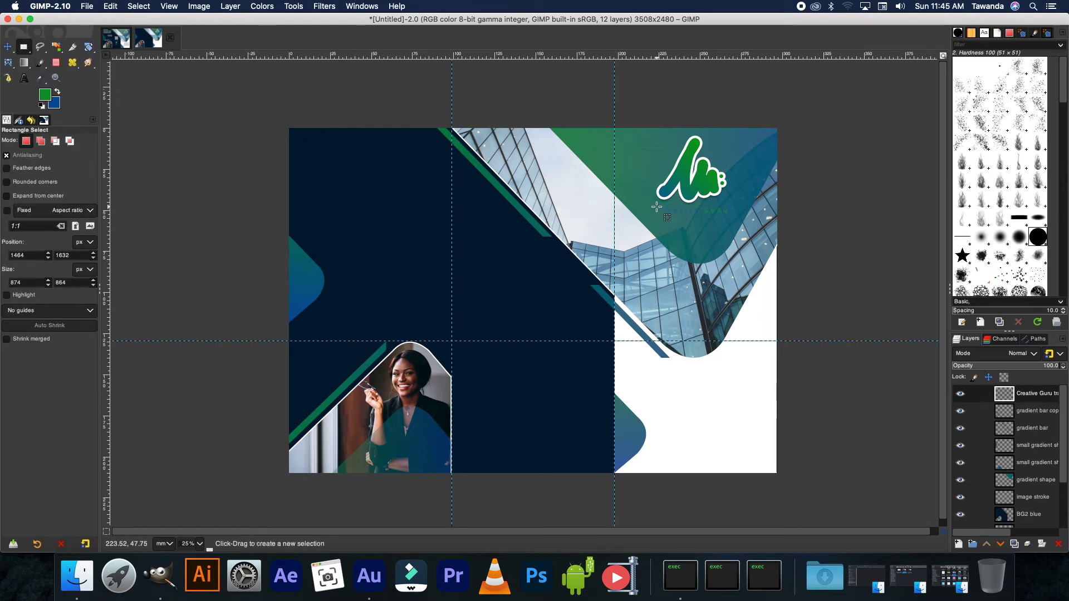
drag(652, 206, 734, 220)
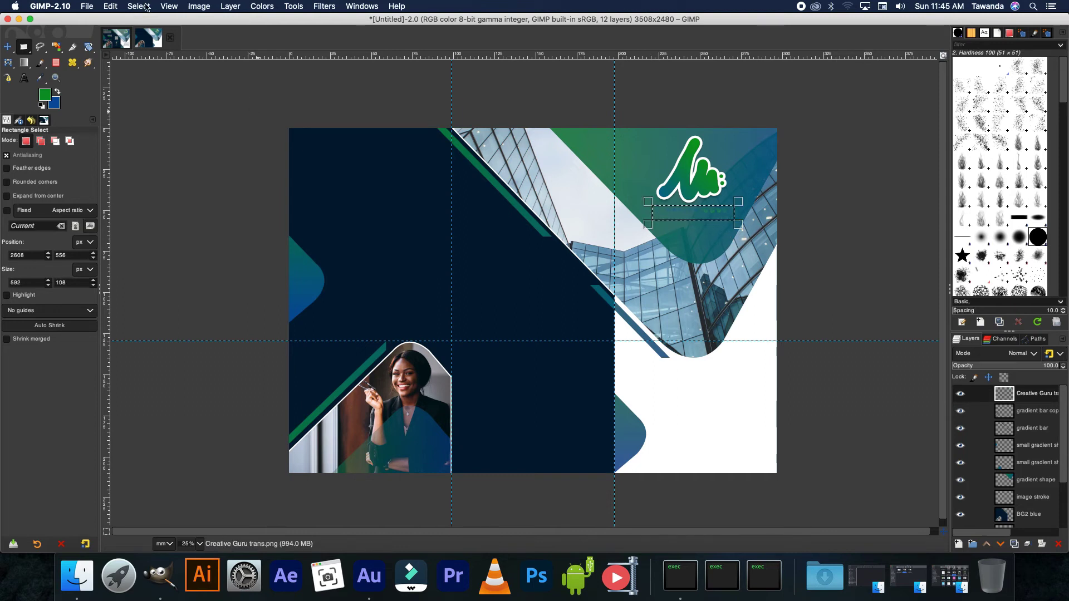
click(260, 6)
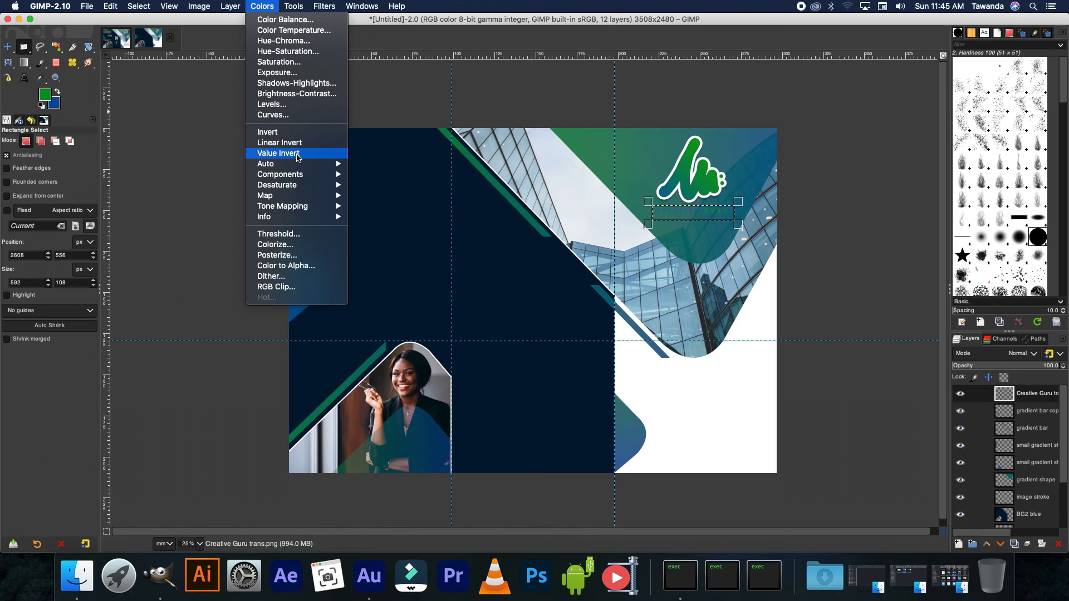
mouse_move(300, 192)
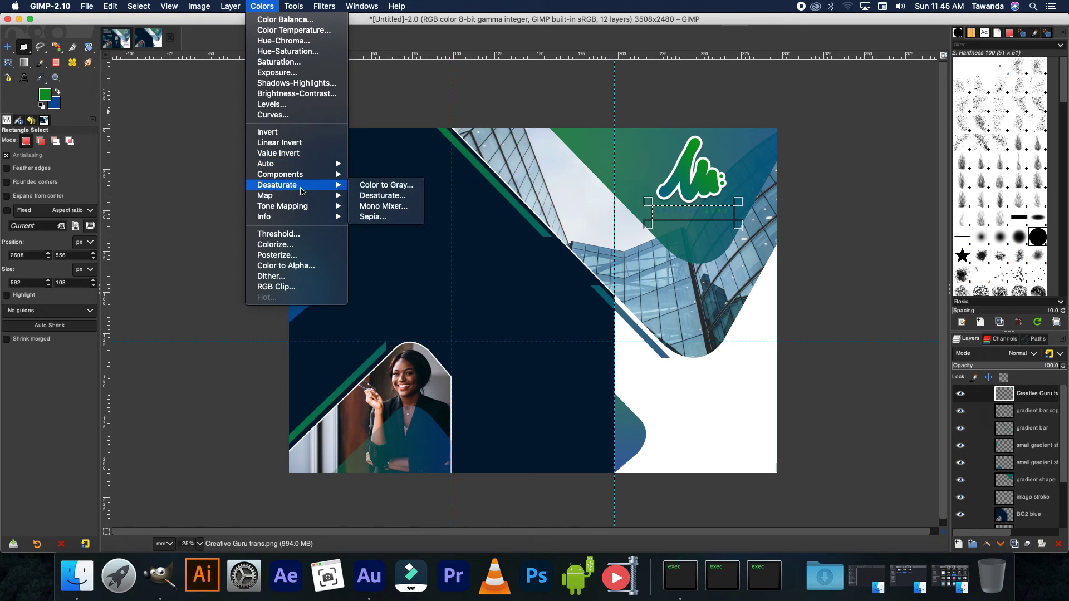
click(387, 196)
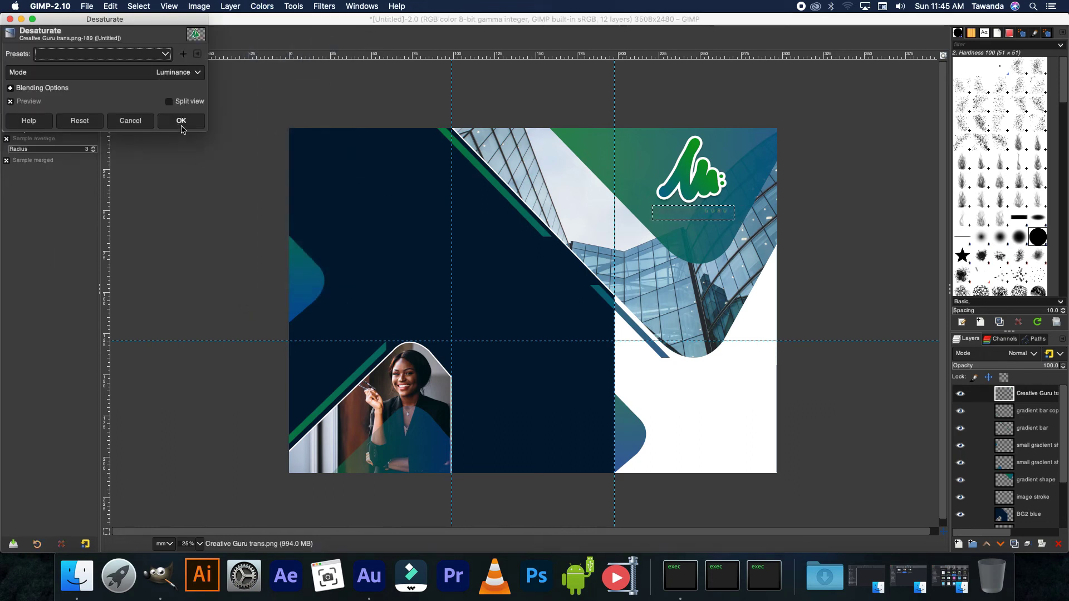
click(182, 122)
- Apply Levels to the logo lettering with the midtone gamma set to 0.10
click(261, 6)
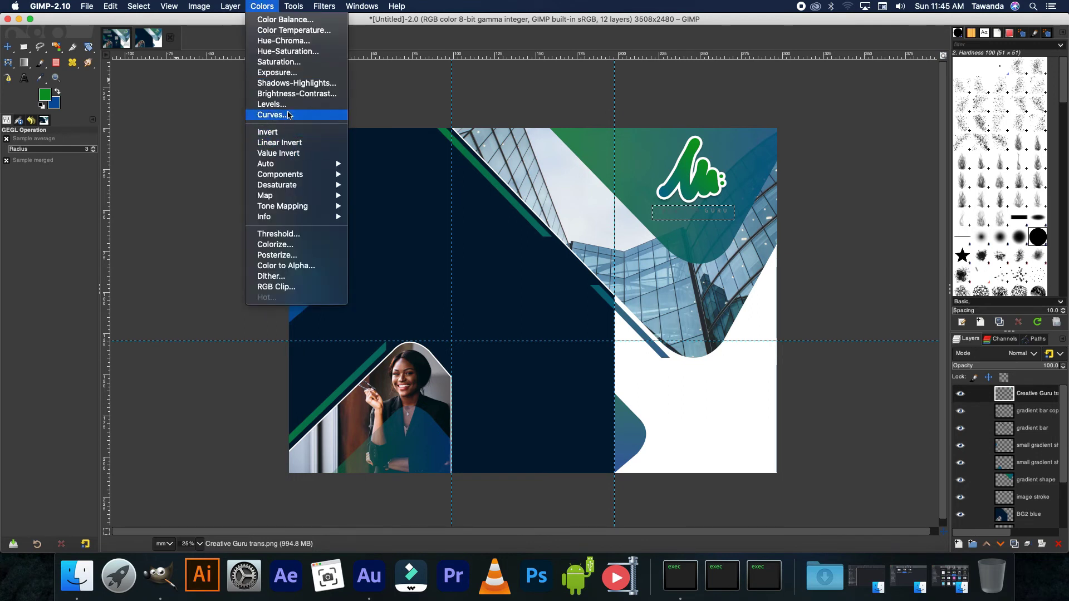
click(296, 114)
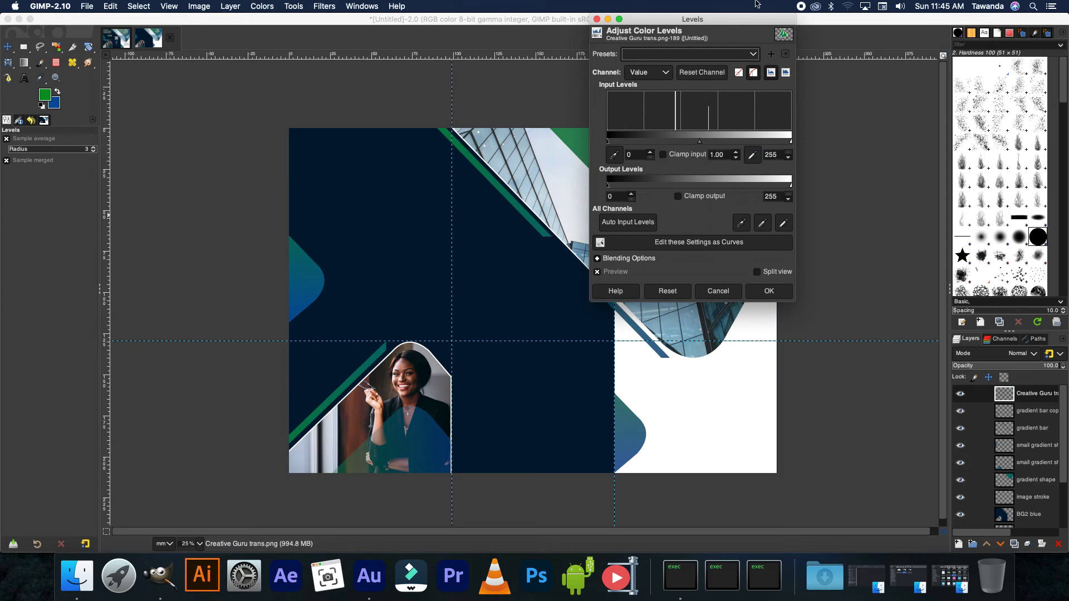
drag(749, 20, 454, 49)
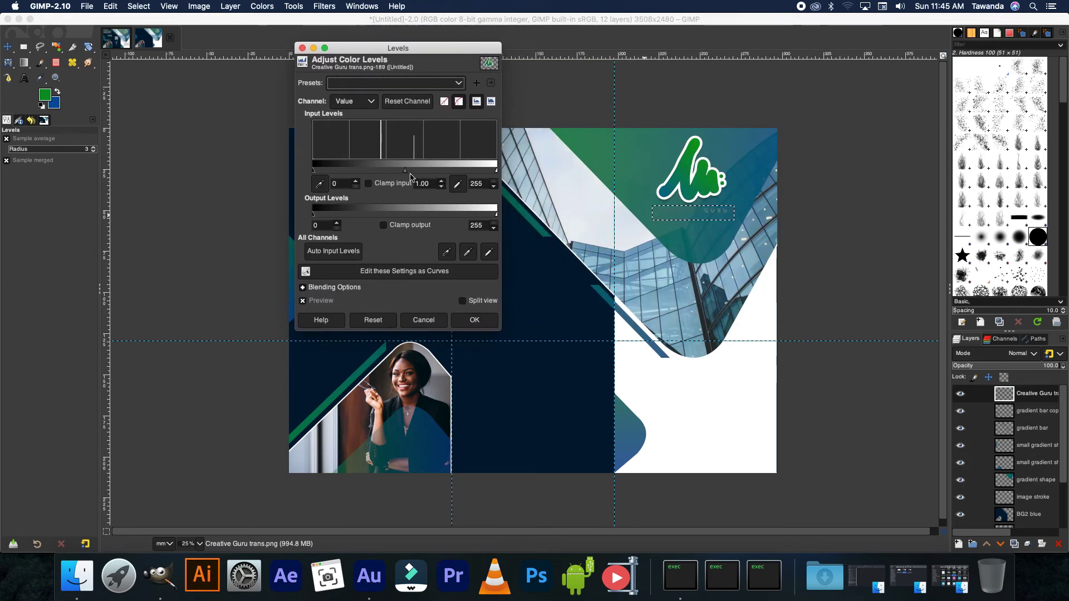
drag(405, 170, 496, 179)
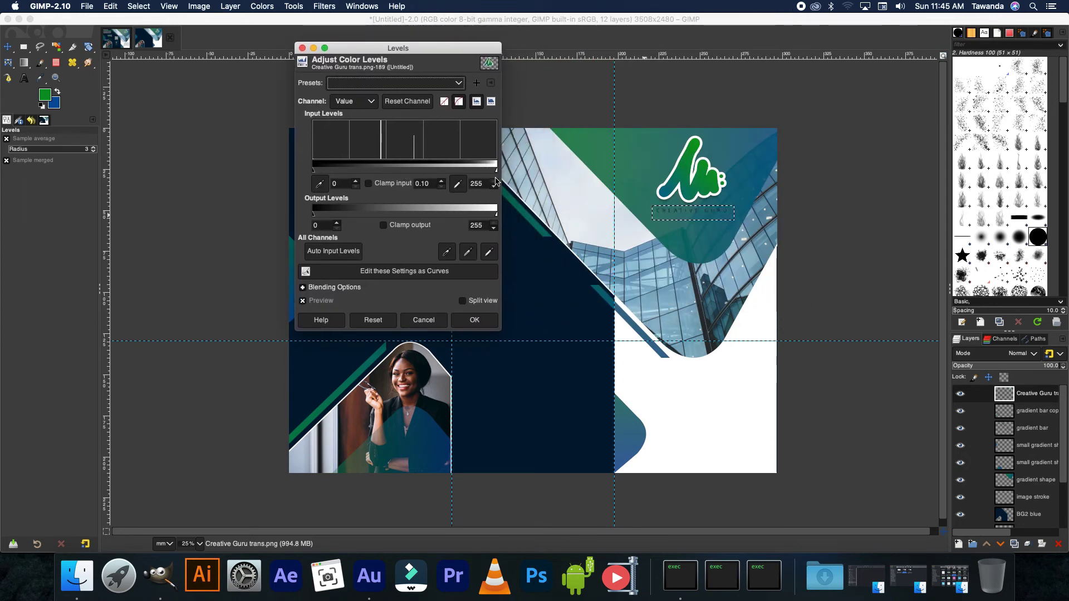
click(474, 319)
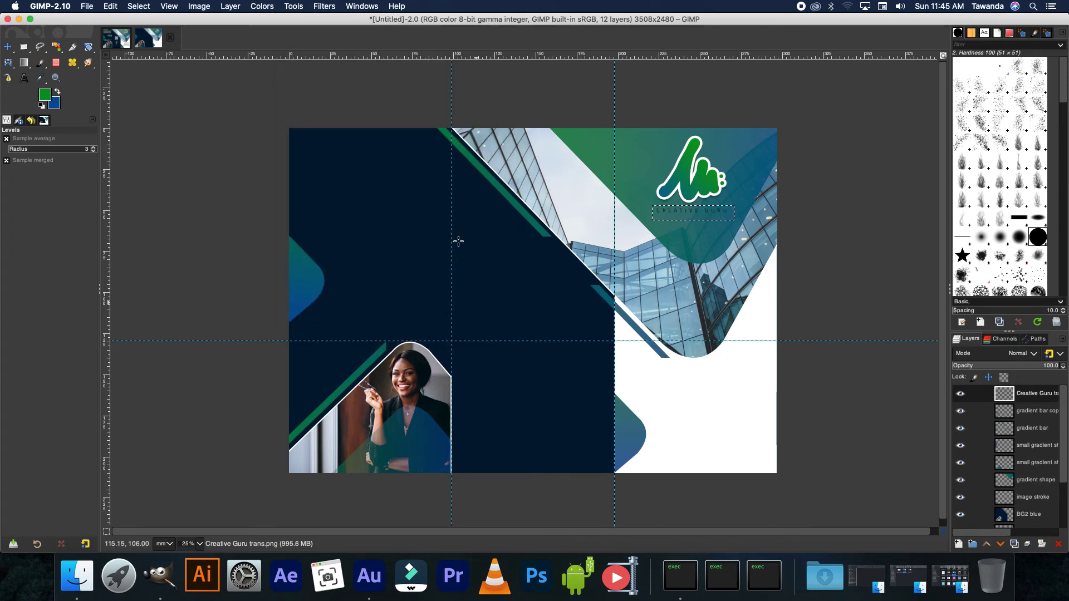
click(262, 7)
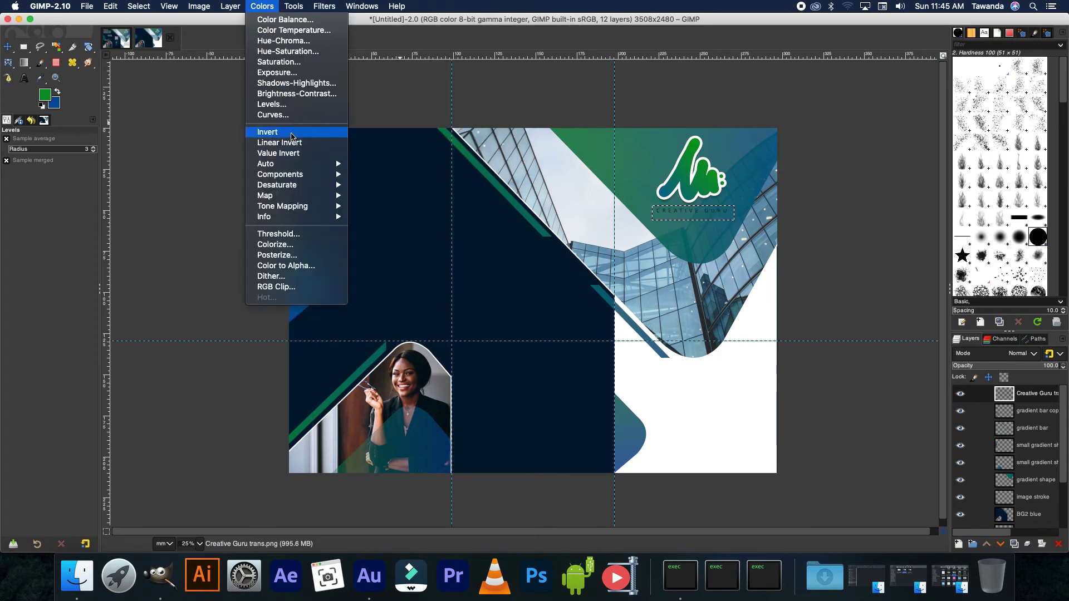
- Invert the logo lettering to white and check it zoomed in before returning to the full view
click(292, 132)
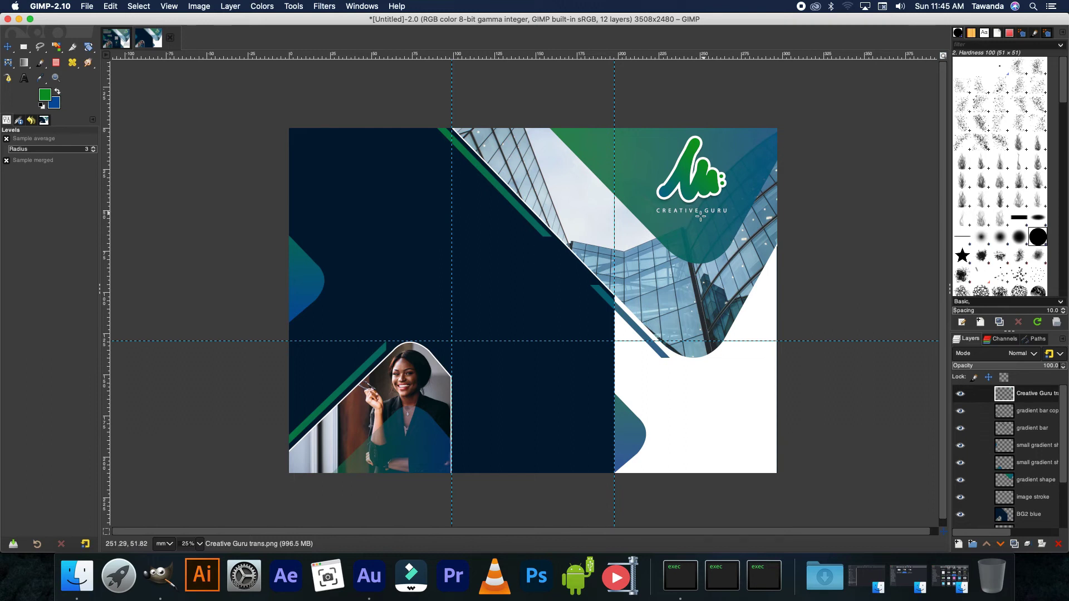
key(1)
key(minus)
key(minus)
key(minus)
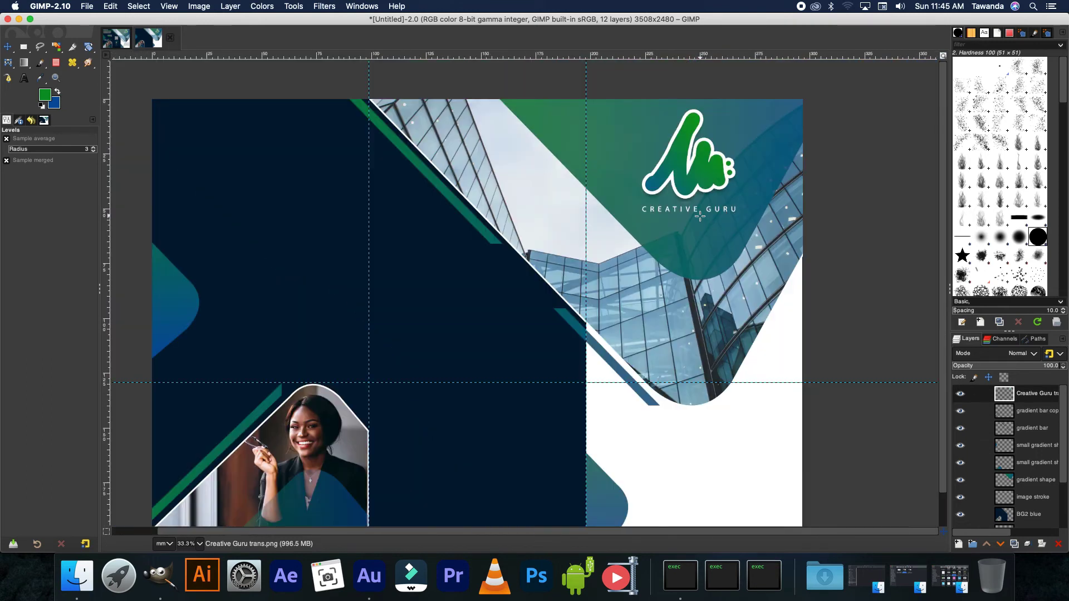
key(minus)
key(minus)
key(minus)
key(plus)
key(plus)
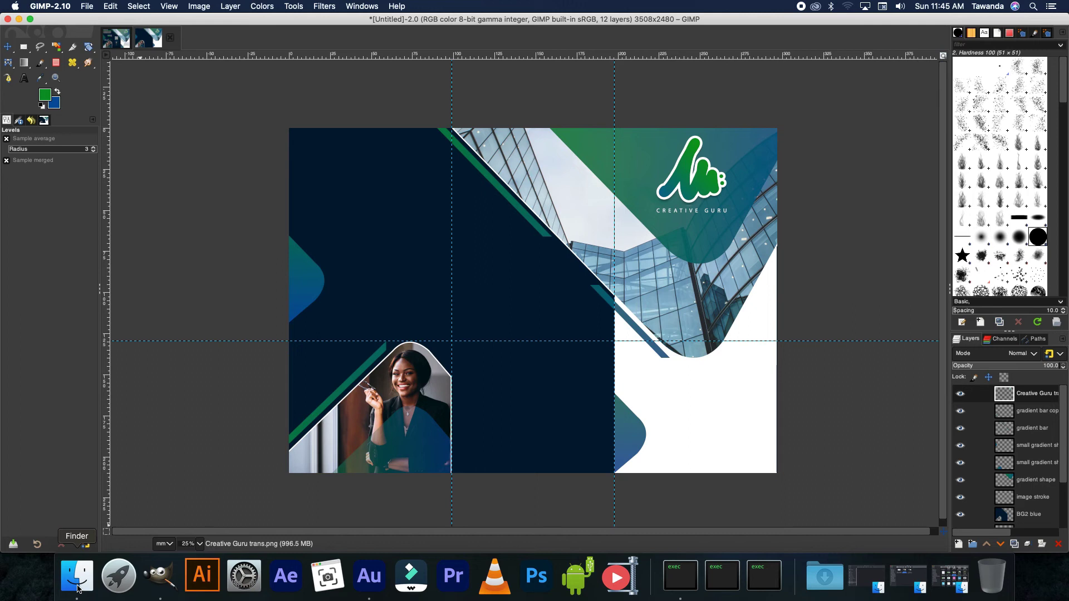
click(78, 588)
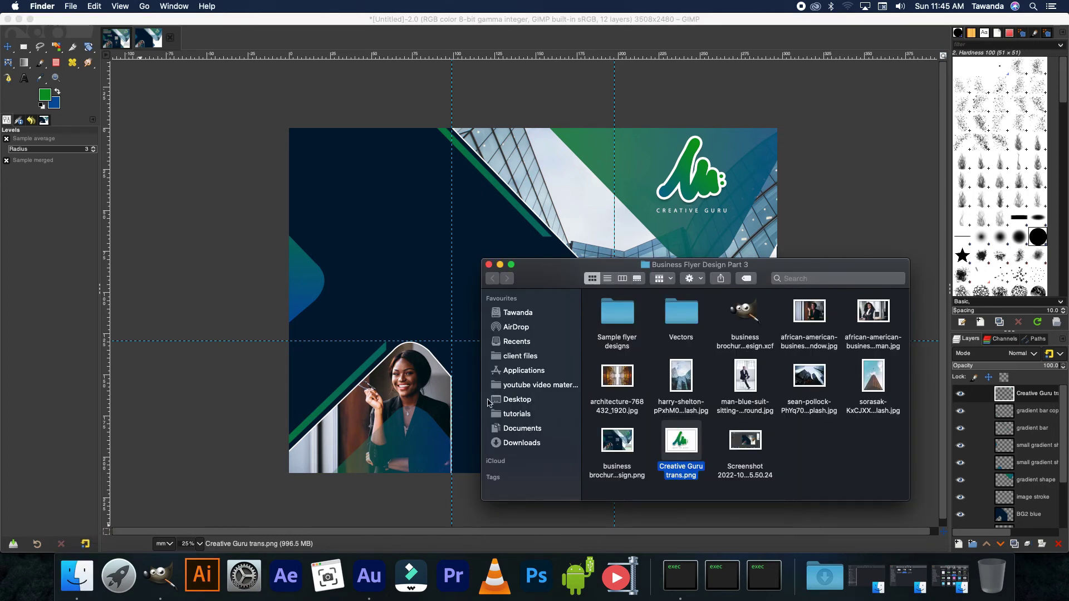
- Compare with the reference, then drag transparent QR Code.png from Finder onto the brochure
click(240, 449)
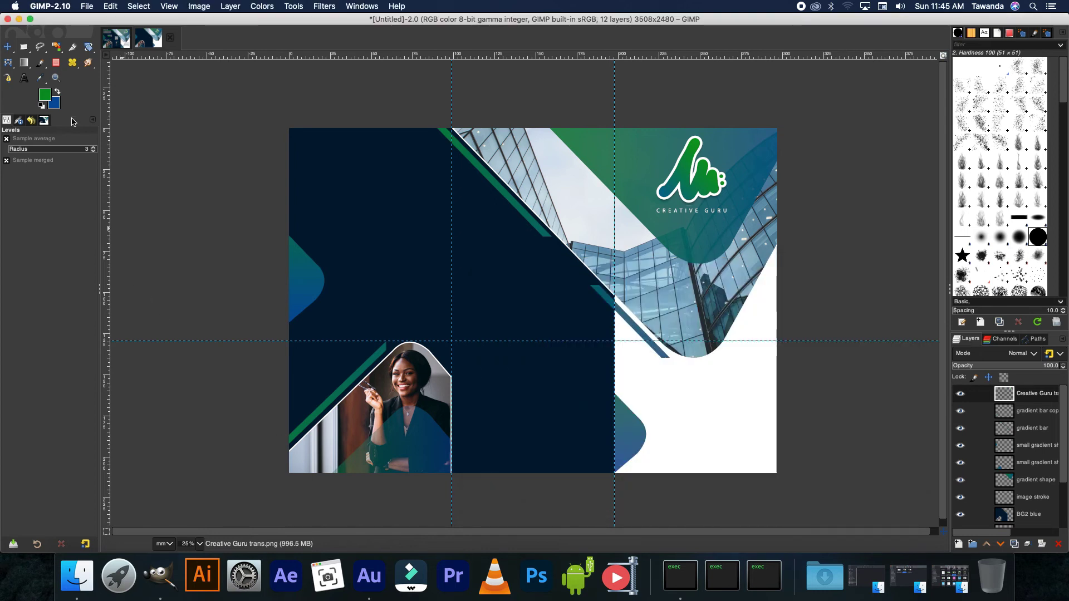
click(125, 34)
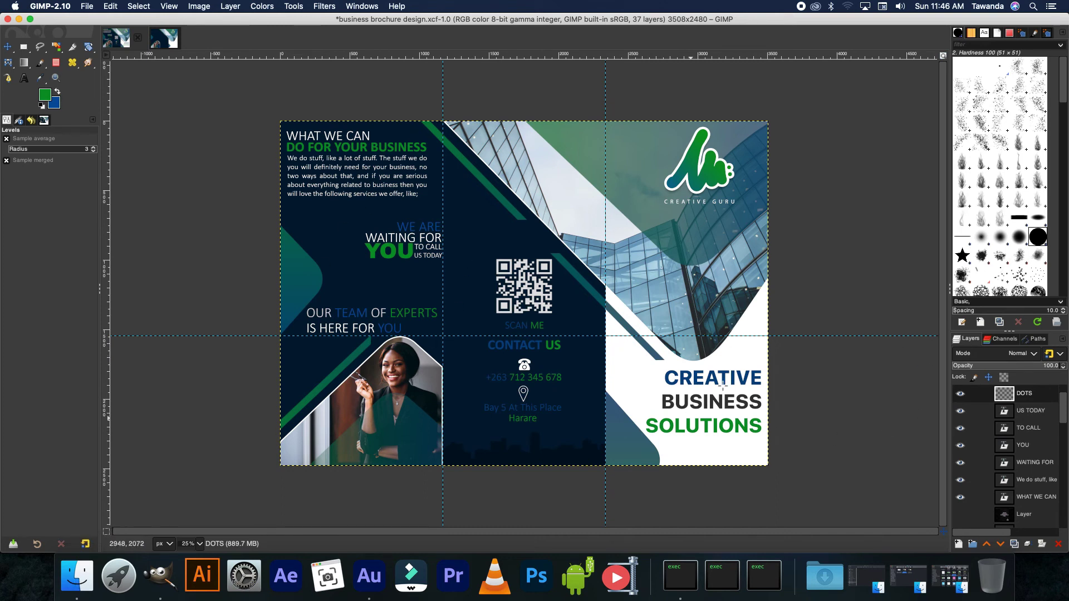
click(163, 41)
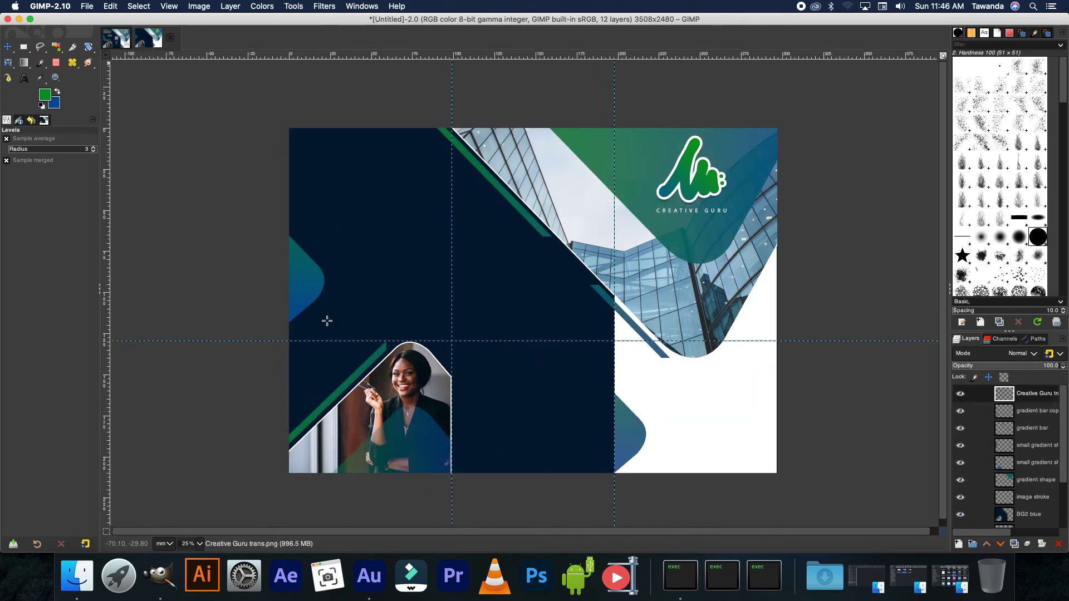
click(76, 576)
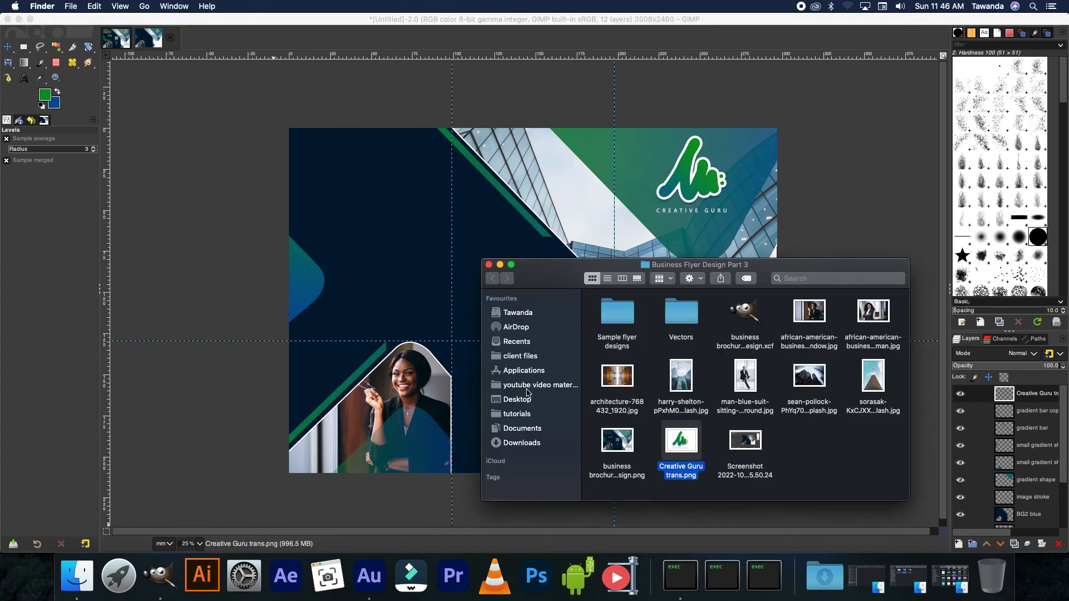
drag(614, 437, 565, 305)
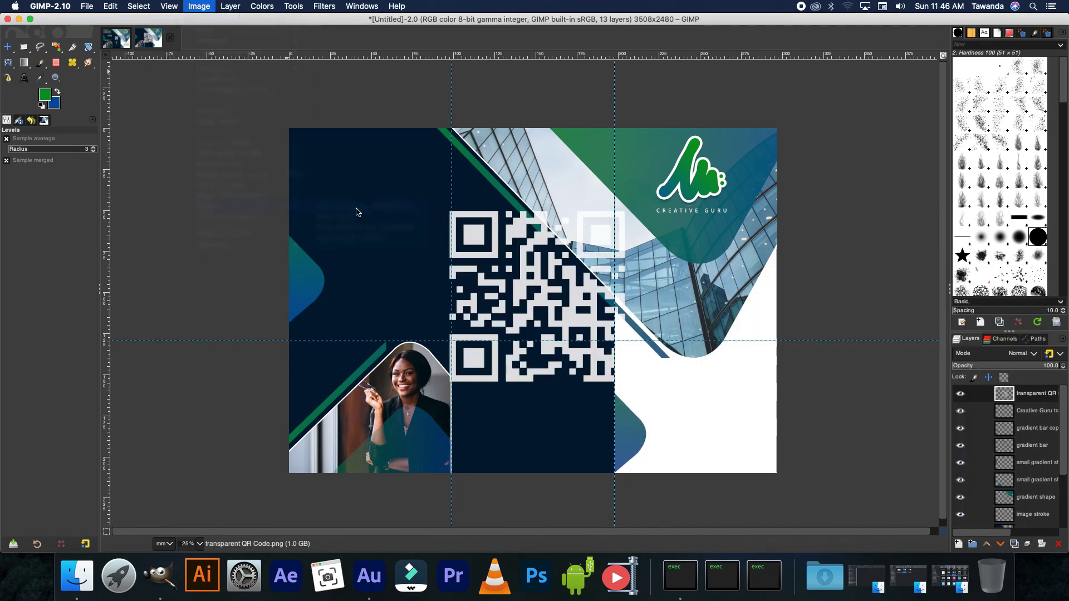
- Add a 50% vertical guide, shrink the QR code, and place 'SCAN ME' text beneath it
click(610, 335)
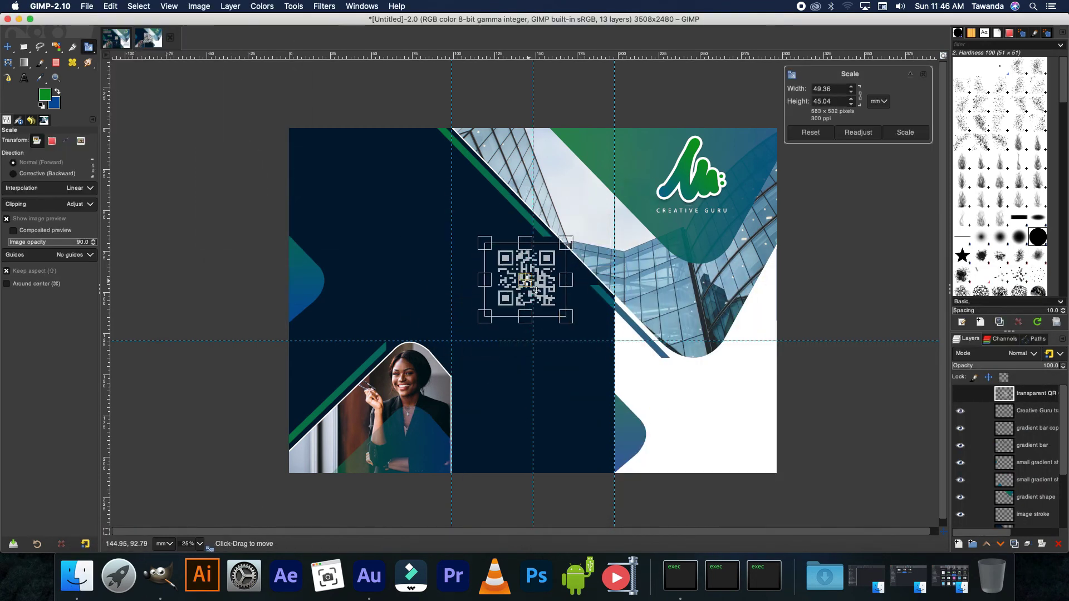
click(905, 133)
key(t)
click(498, 322)
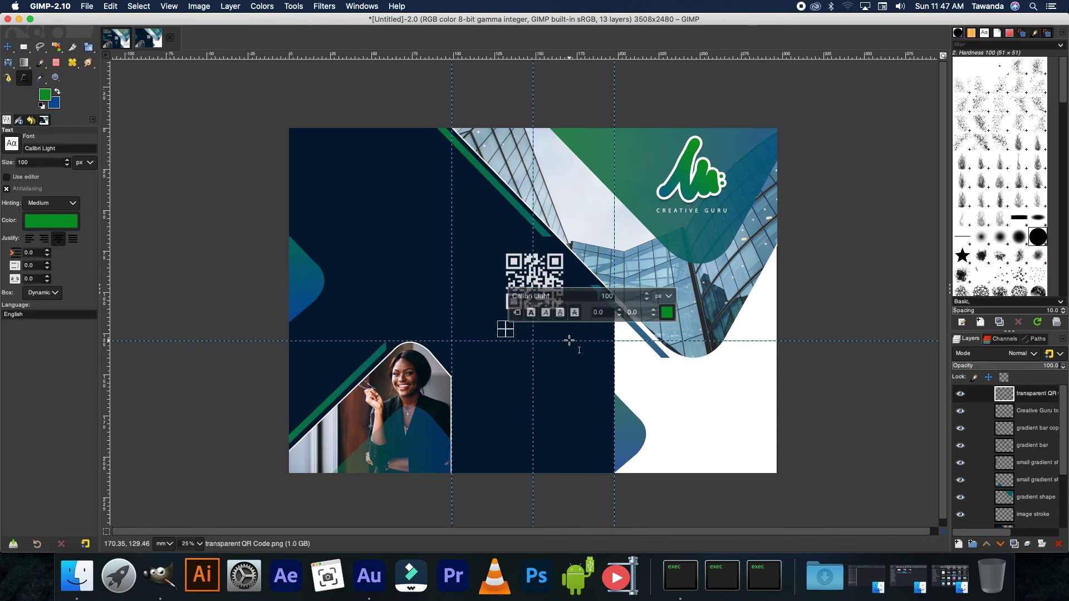
text(SCAN ME)
key(Escape)
key(m)
drag(567, 340, 564, 331)
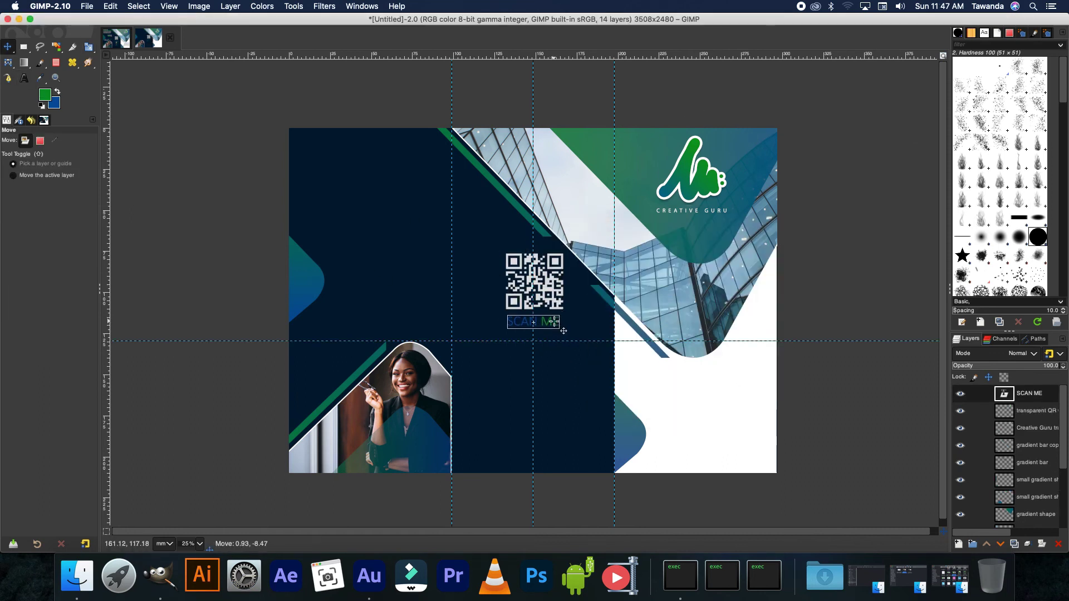
- Type the 'CONTACT US' heading below SCAN ME
key(t)
click(533, 321)
key(Escape)
key(m)
key(t)
click(504, 341)
text(CONTACT US)
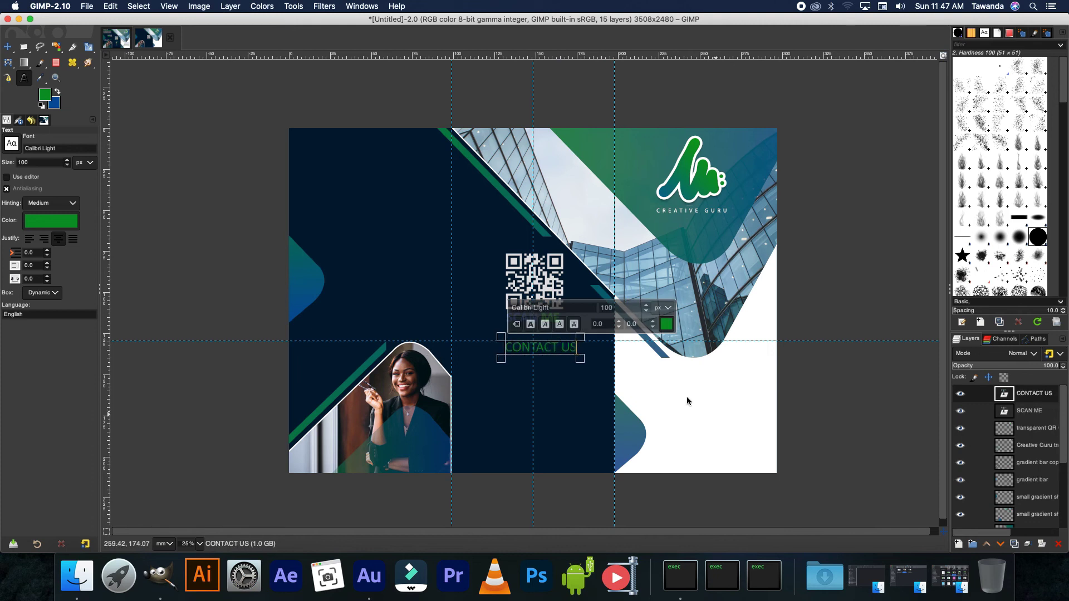
- Colour the word CONTACT blue and add the telephone icon beneath the heading
click(667, 324)
click(745, 396)
key(Escape)
key(t)
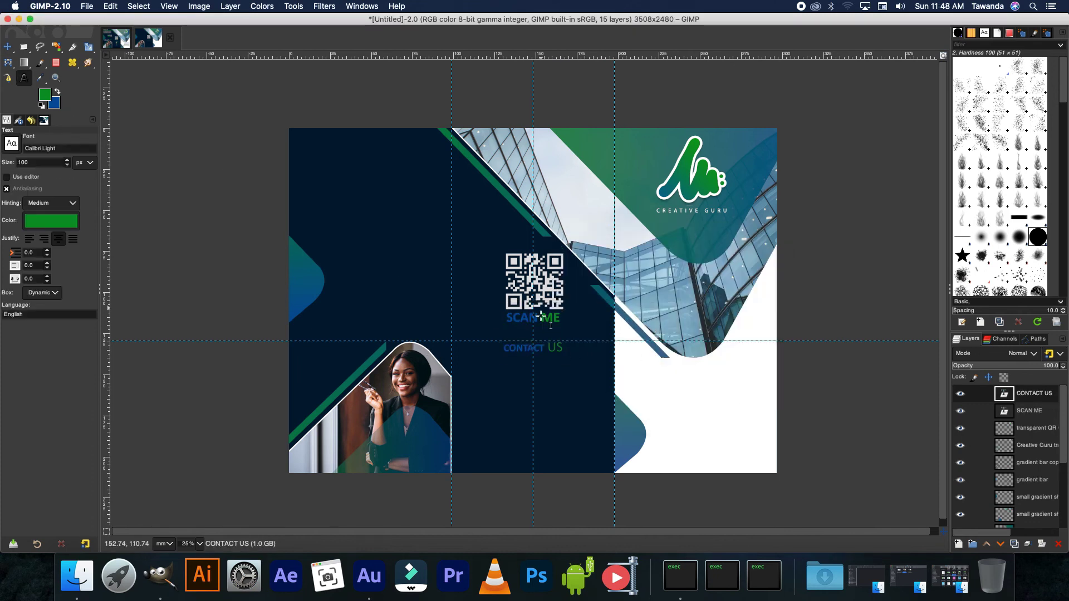
click(534, 347)
key(Escape)
key(m)
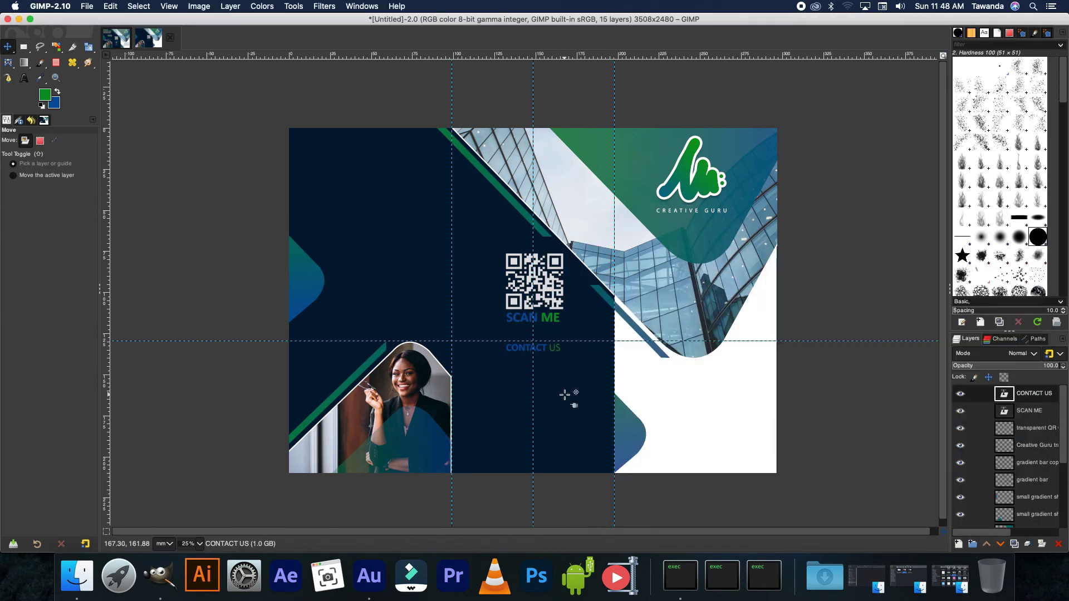
drag(564, 394, 540, 366)
key(shift+s)
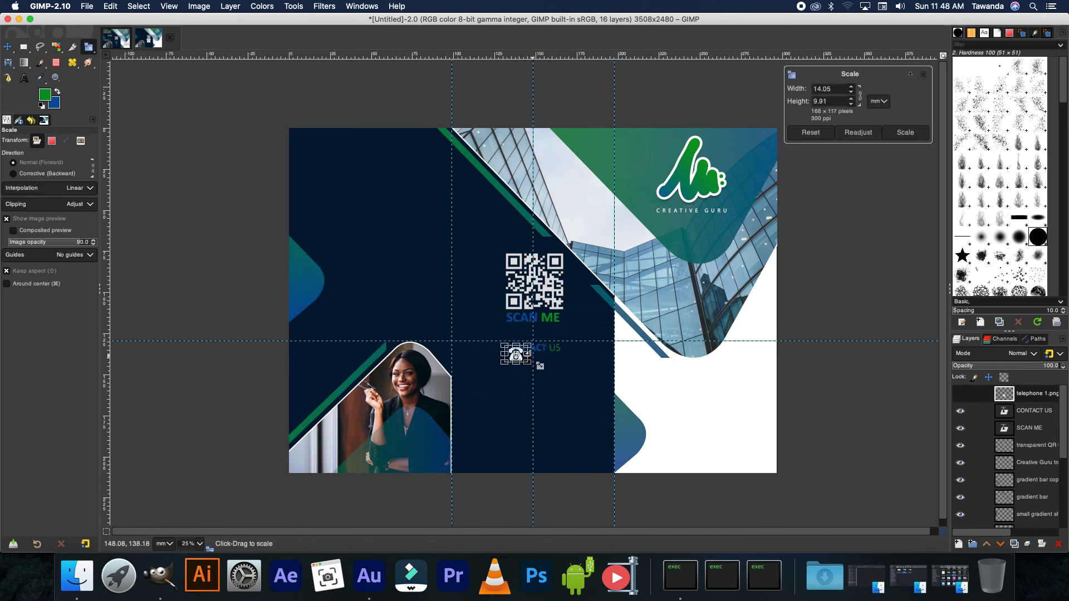
- Shrink the telephone icon, then add the location pin icon below it and shrink it too
scroll(539, 366, up, 5)
key(Return)
scroll(477, 345, down, 6)
scroll(477, 374, up, 2)
click(77, 576)
drag(745, 384, 483, 376)
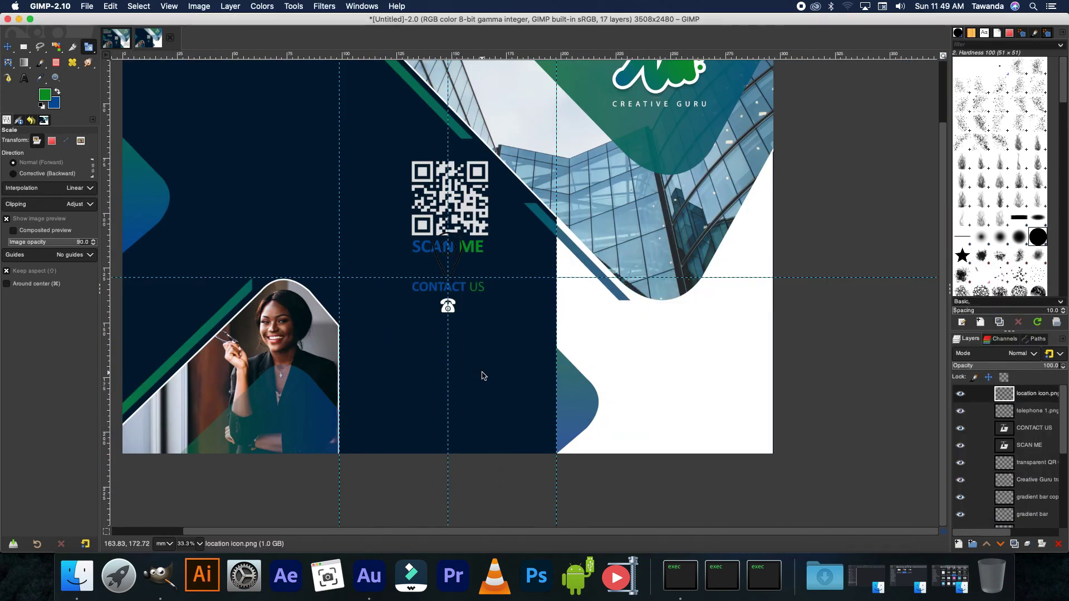
click(472, 365)
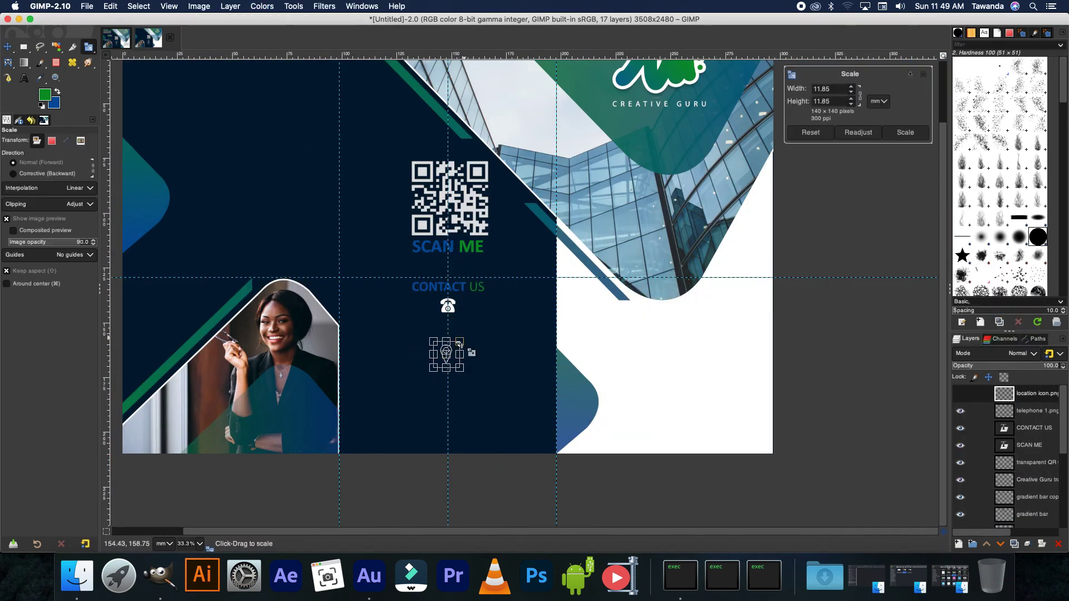
key(Return)
- Add the phone number as text beside the telephone icon
key(t)
click(394, 321)
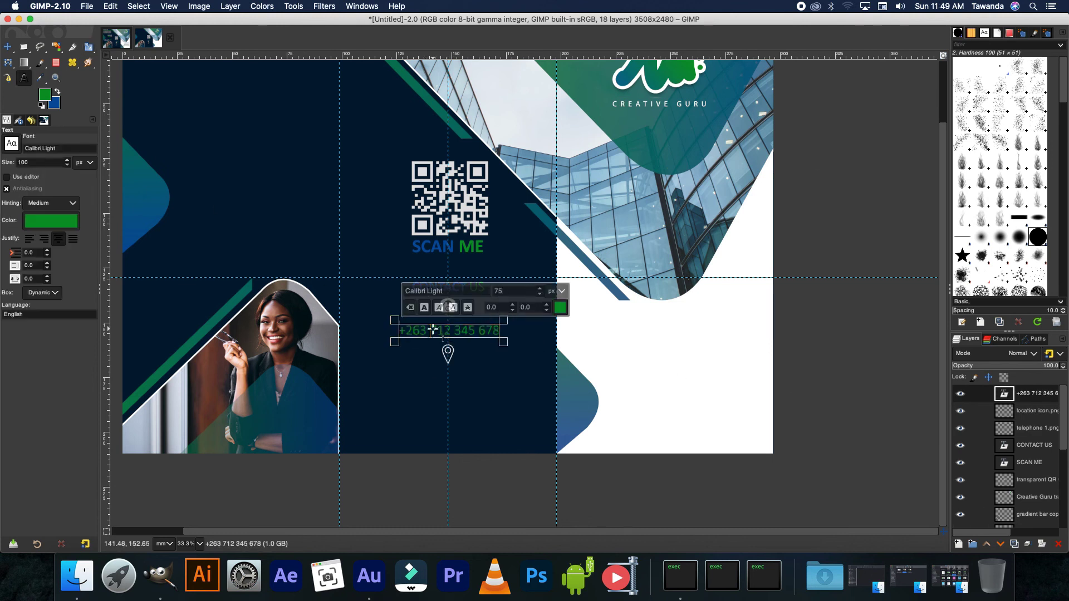
key(Escape)
key(m)
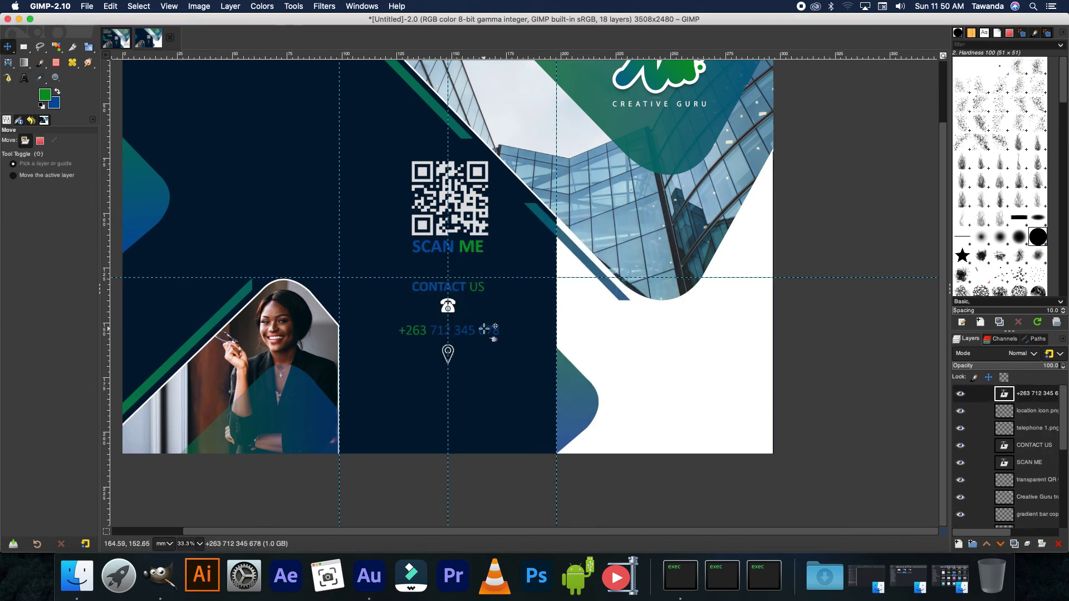
key(1)
- Type the two-line street and city address below the pin and add the city skyline along the bottom
key(t)
click(359, 405)
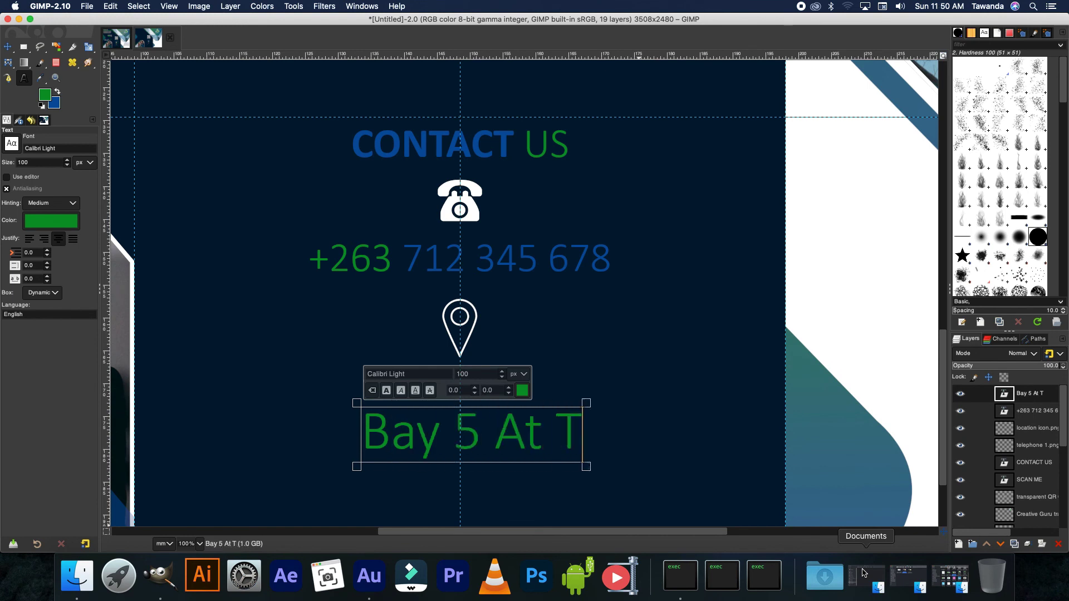
key(Return)
key(ctrl+a)
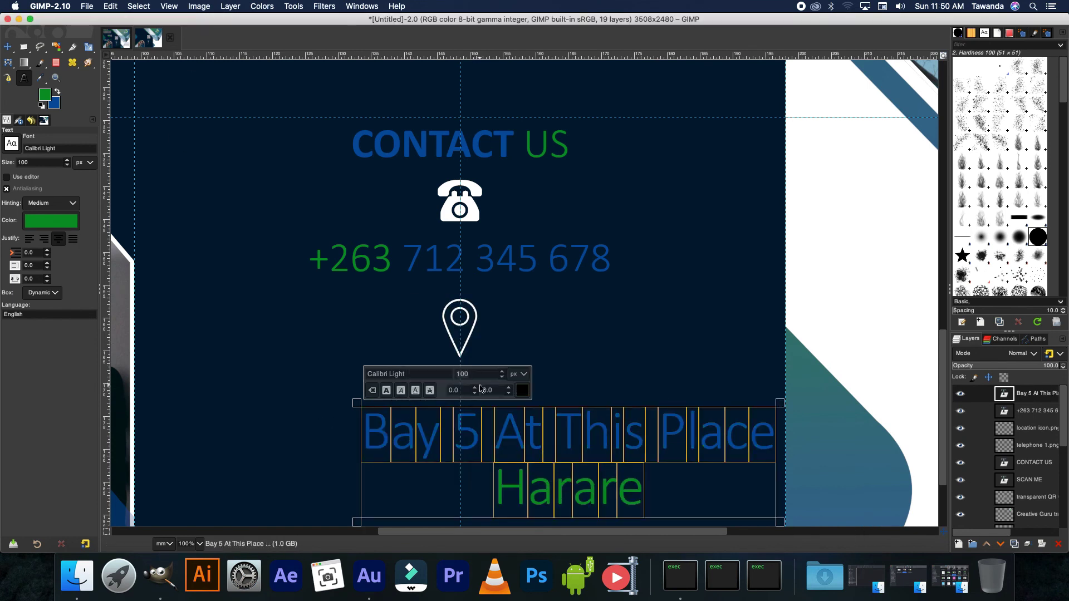
key(Escape)
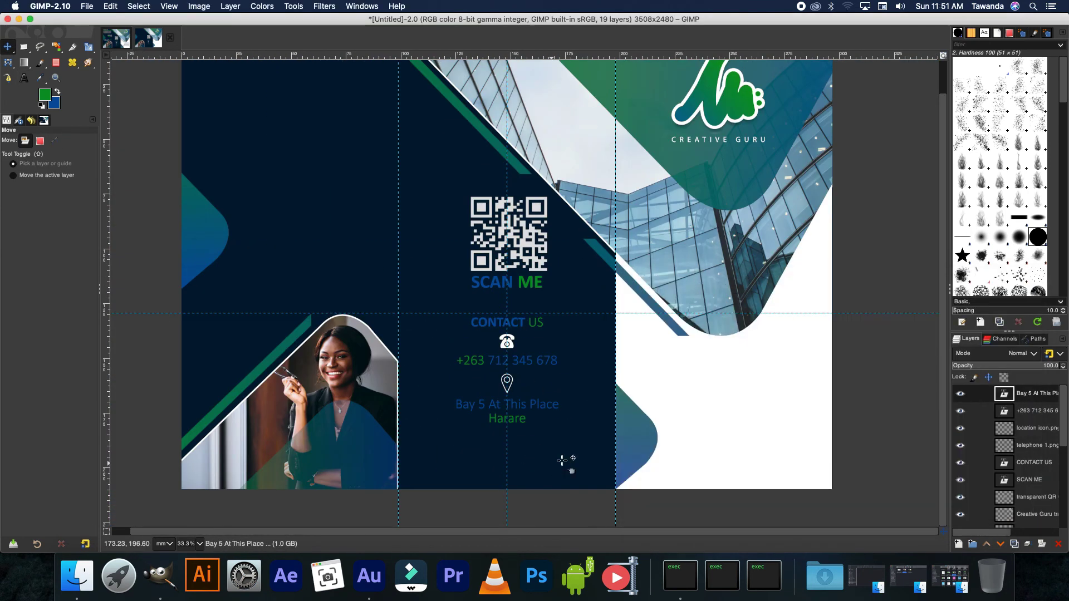
drag(562, 460, 539, 474)
key(shift+s)
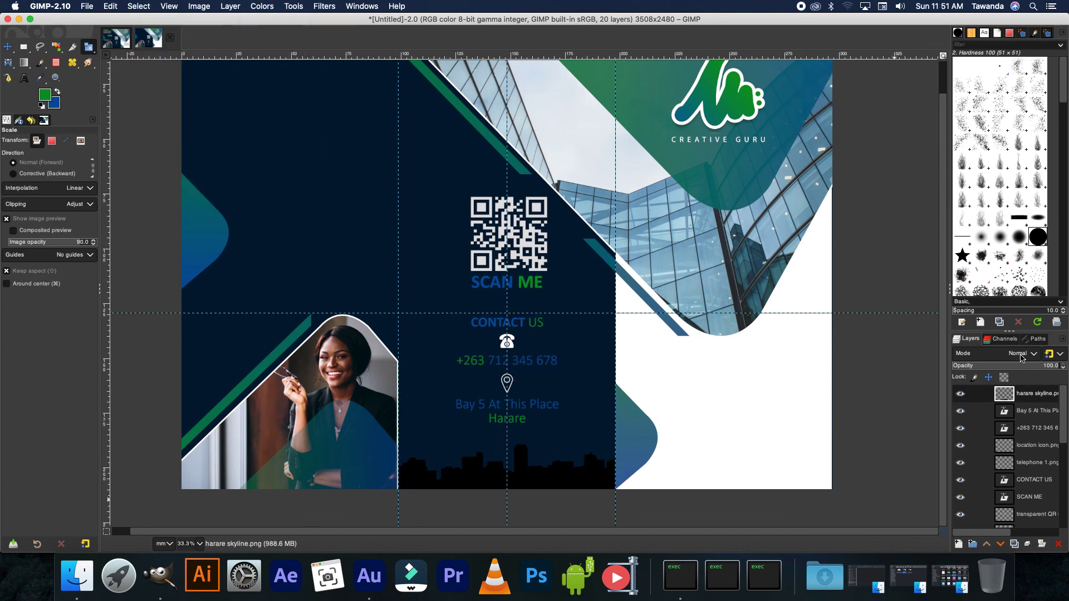
- Lower the harare skyline layer's opacity to 57.5 and zoom out to the whole brochure
drag(1022, 365, 1013, 365)
key(minus)
key(m)
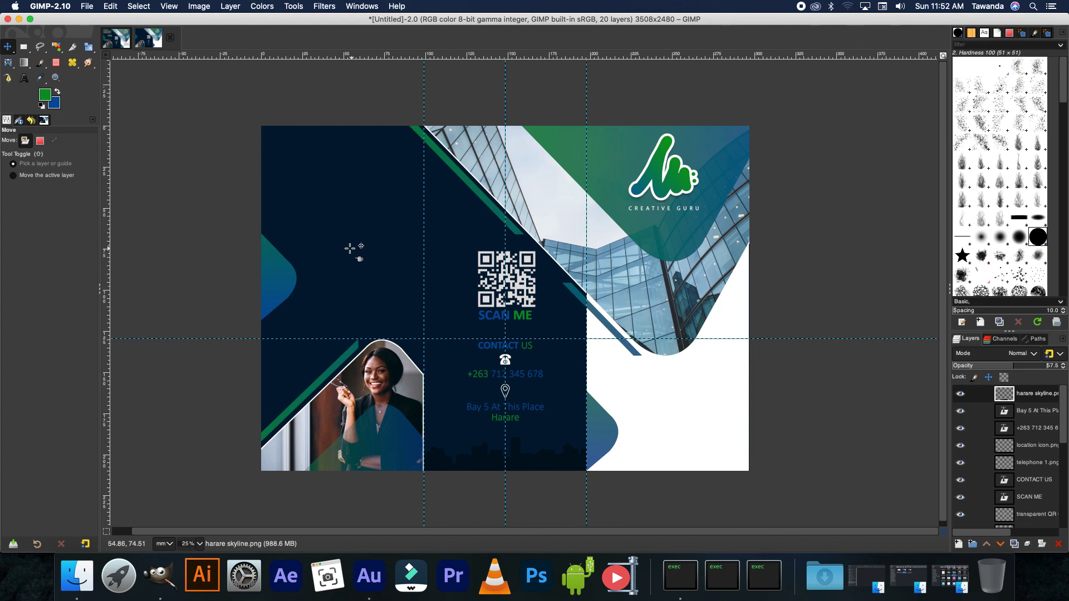
click(147, 38)
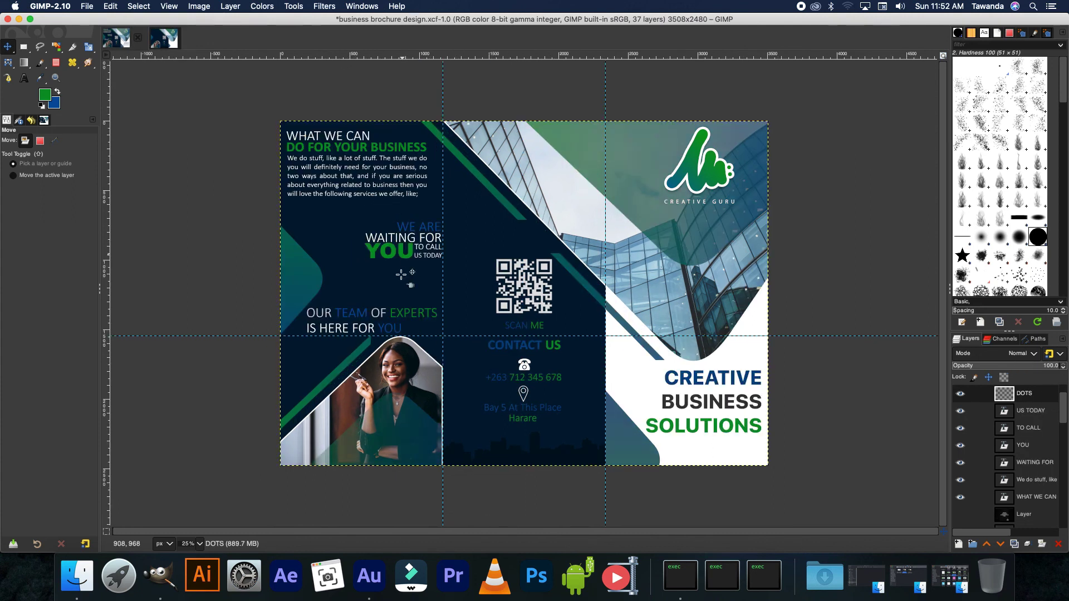
click(172, 40)
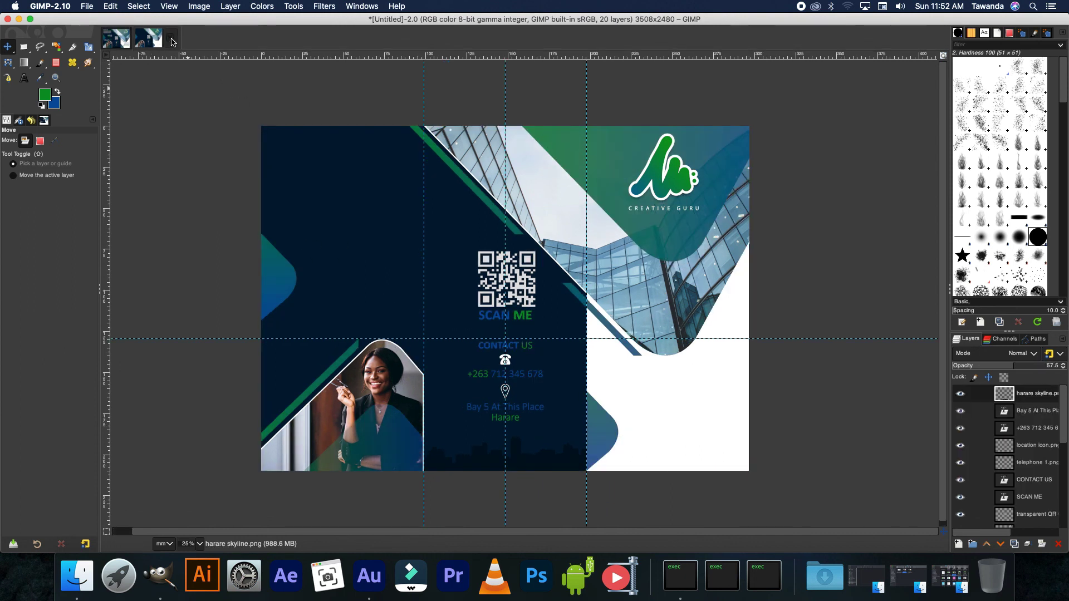